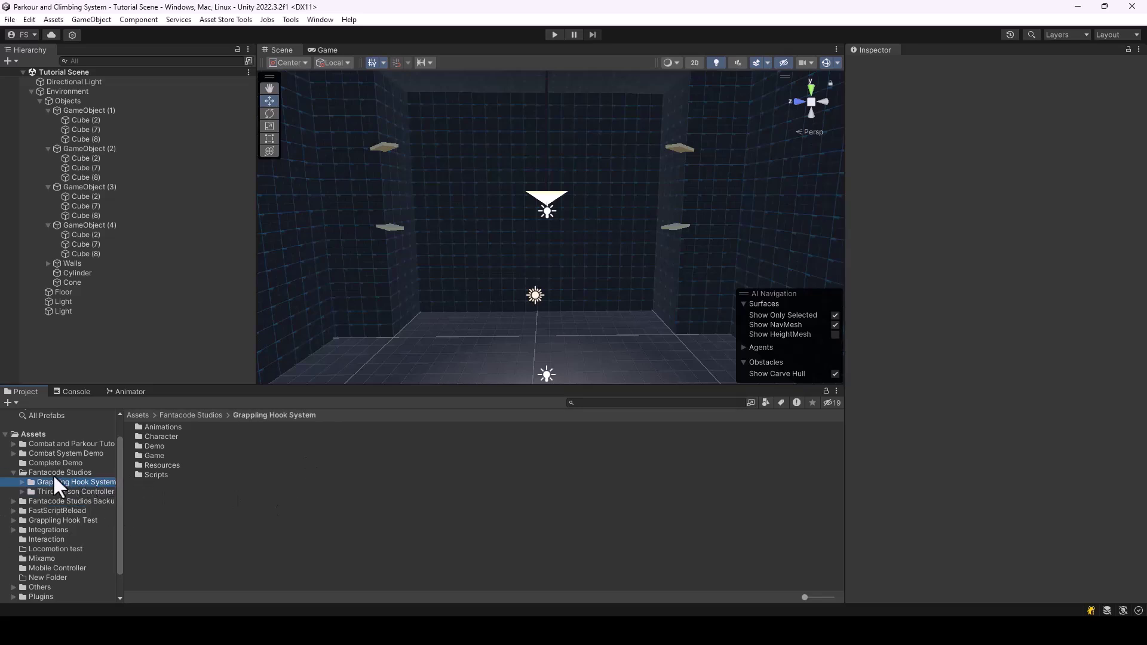
Examine the wall-mounted platforms and the hanging cone in the room, selecting them one after another
right_drag(691, 267, 582, 231)
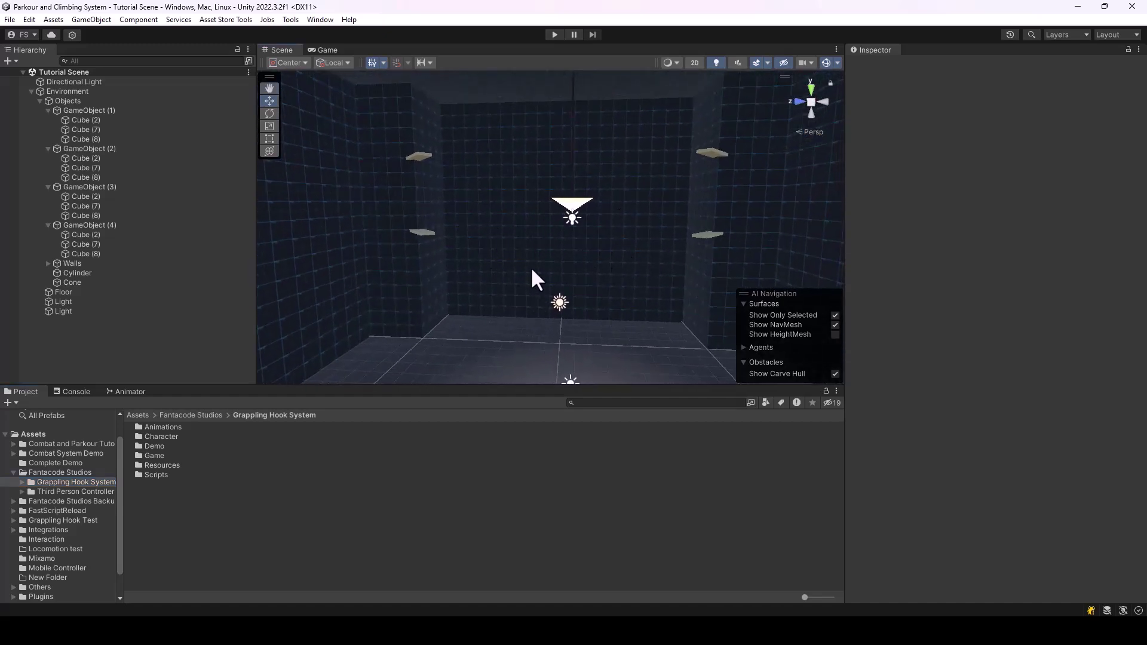
right_drag(568, 236, 415, 264)
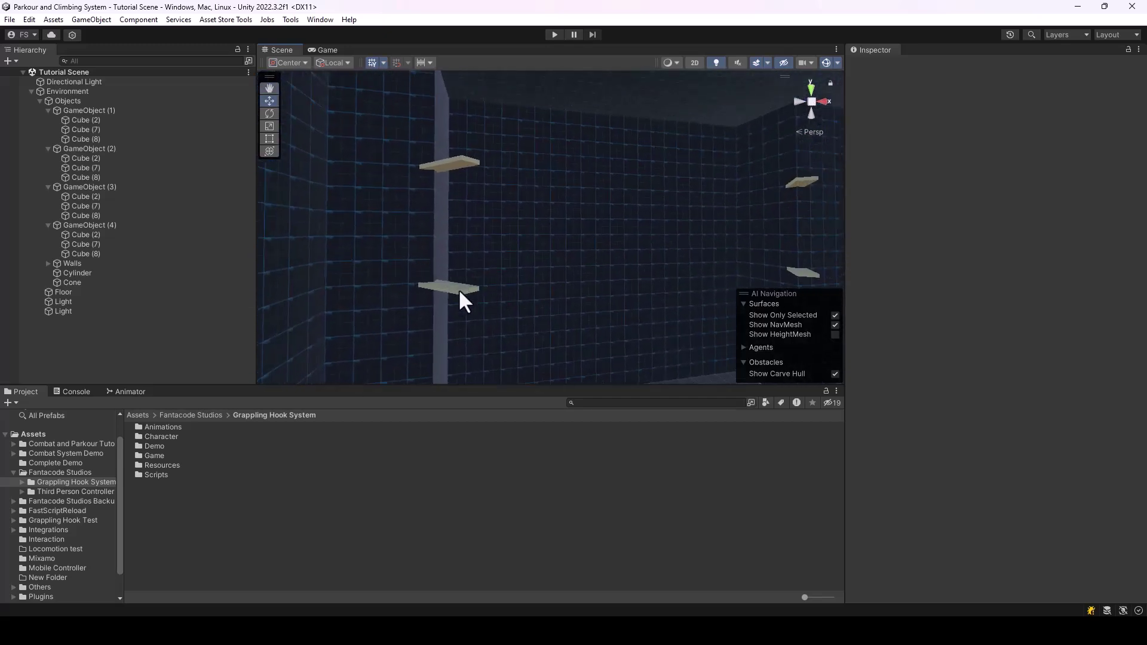
click(458, 288)
click(469, 169)
right_drag(533, 213, 711, 293)
click(561, 244)
click(566, 172)
click(619, 186)
right_drag(701, 220, 537, 123)
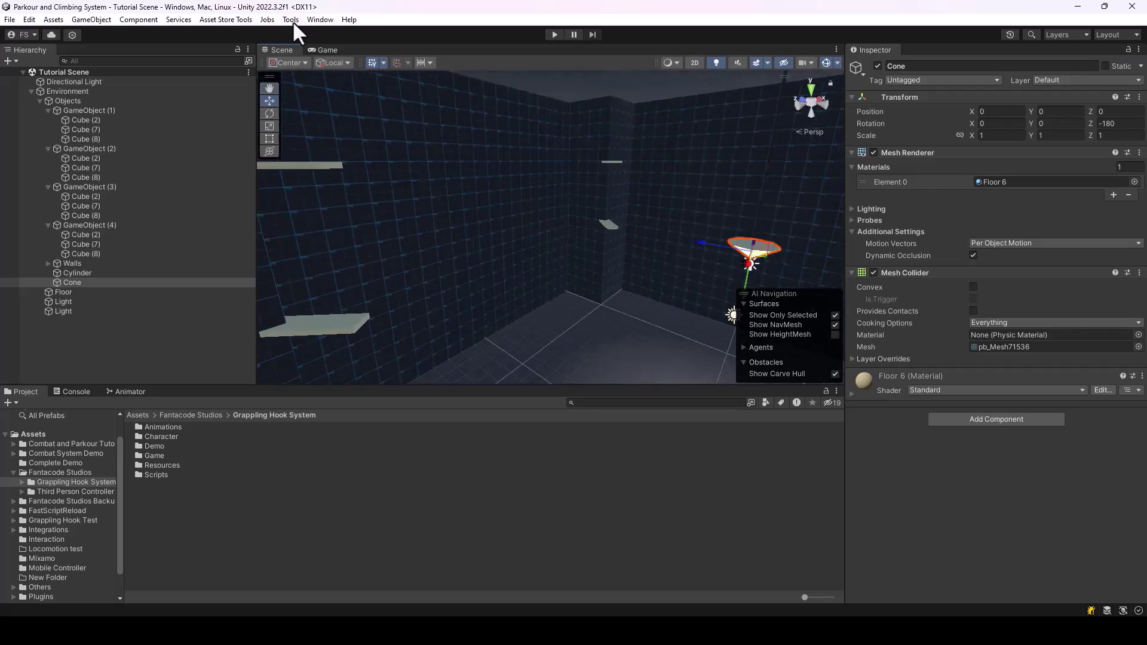
Open the Grappling Hook character creator and assign the Armature model from Third Person Controller/Character/FBX as the Character Model
click(291, 20)
mouse_move(328, 77)
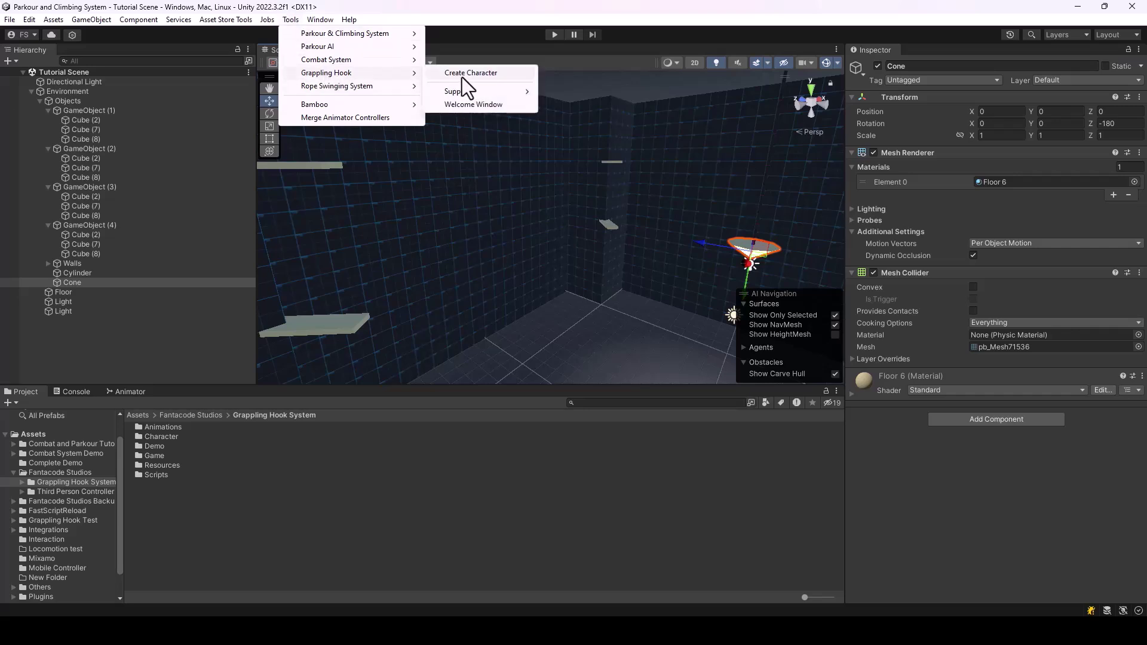
click(461, 76)
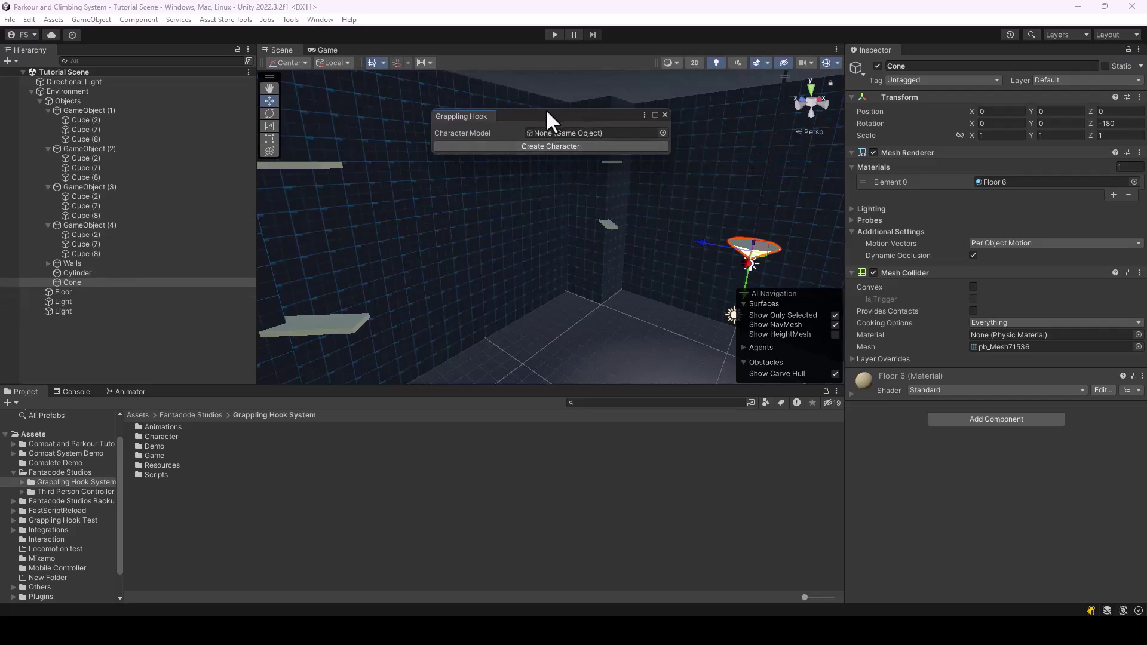
click(74, 488)
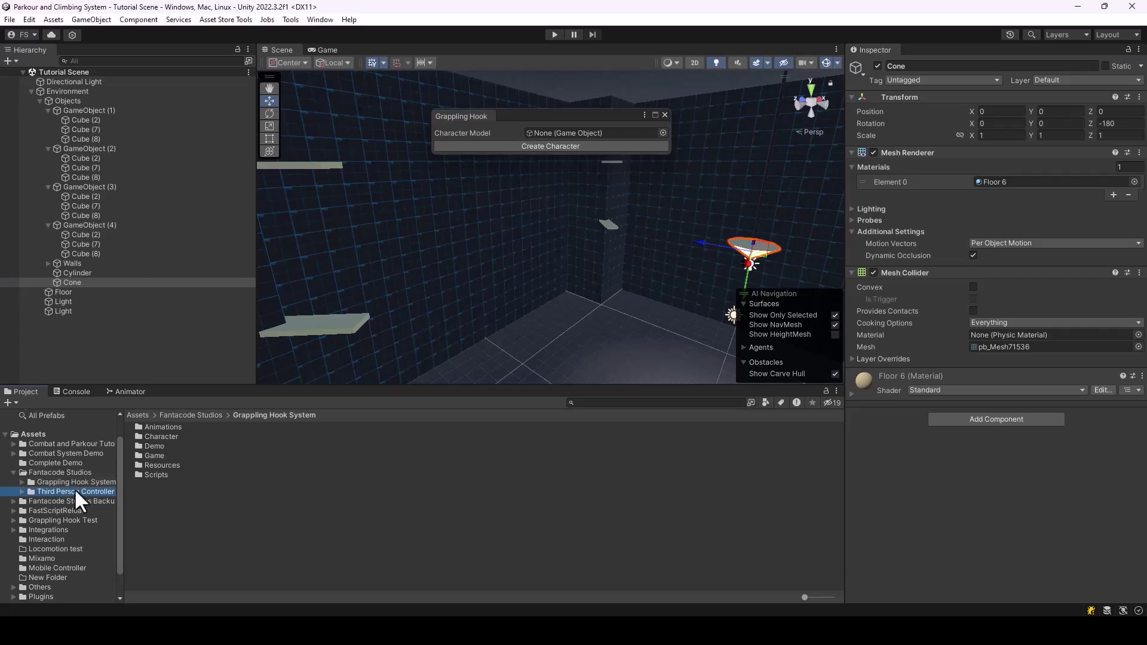
click(152, 436)
double_click(152, 433)
double_click(150, 426)
drag(158, 428, 534, 124)
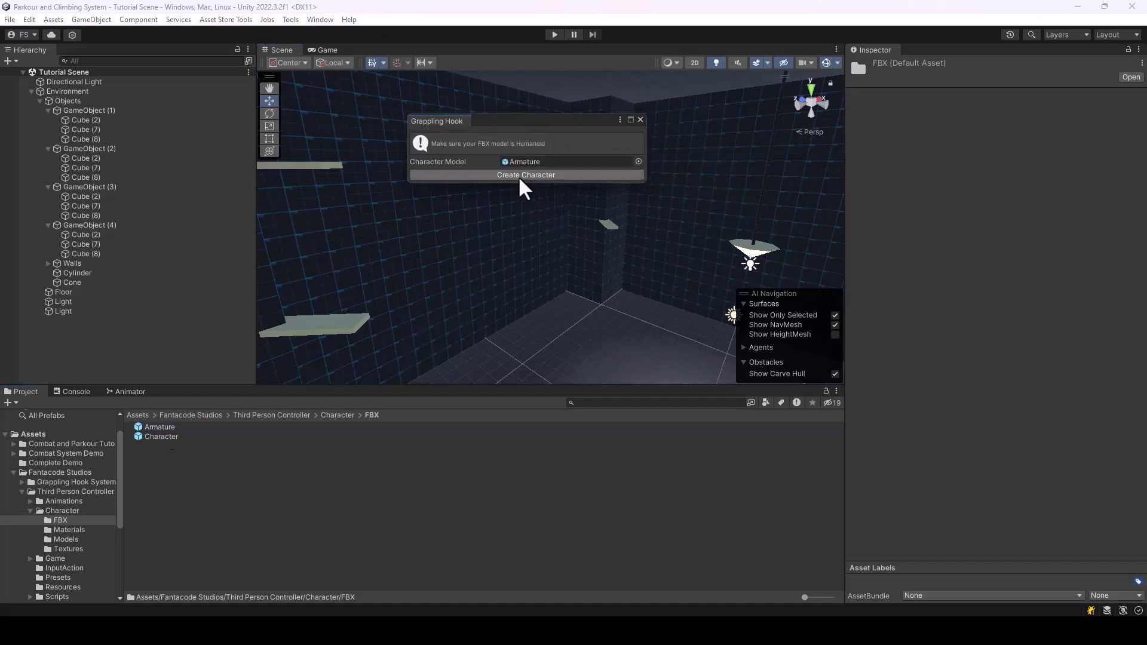
Create the grappling character from the assigned model, close the creator window and frame the character in the scene
click(538, 176)
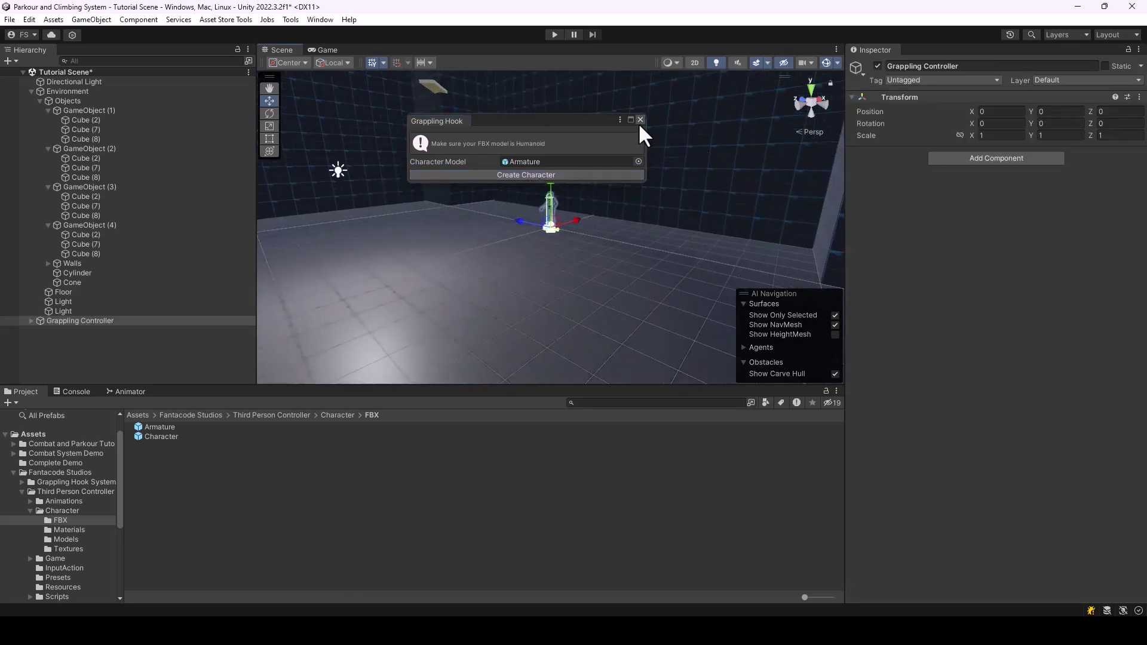
click(640, 120)
right_drag(661, 265, 618, 153)
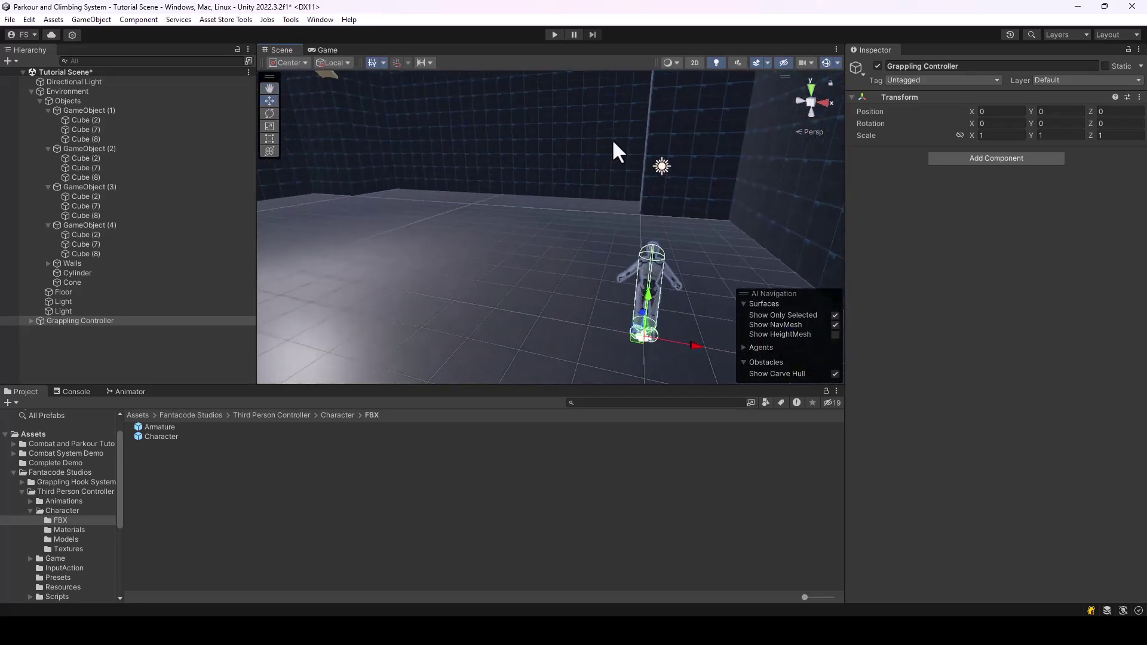
Run the scene in play mode and test the character's grappling hook by aiming at the platforms around the room
click(555, 34)
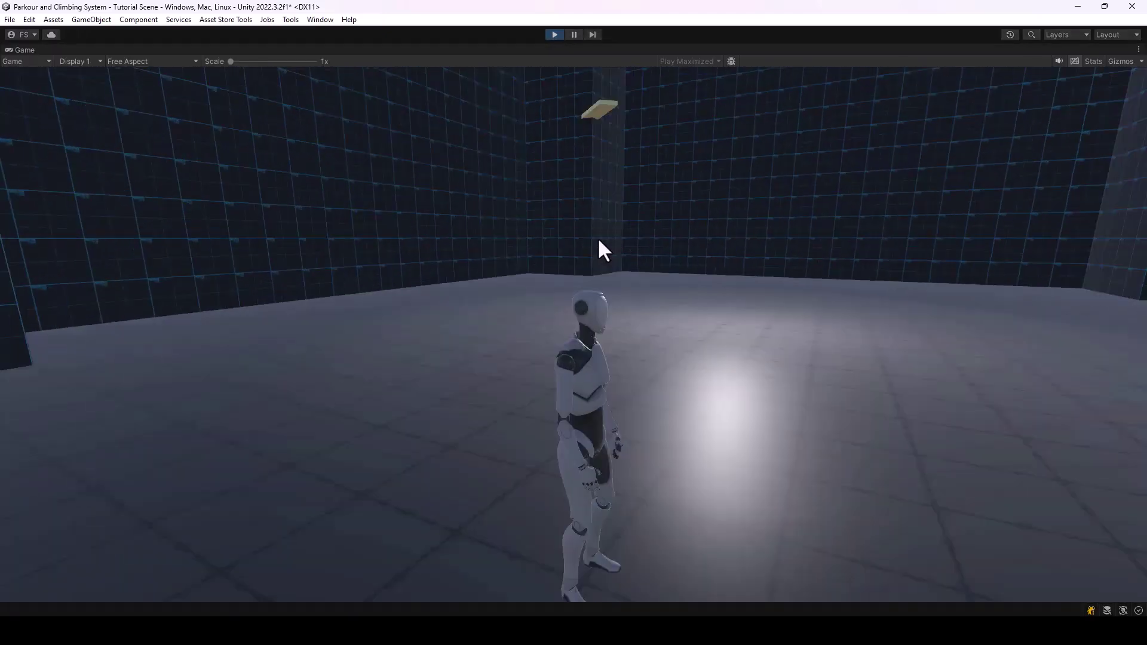
click(599, 241)
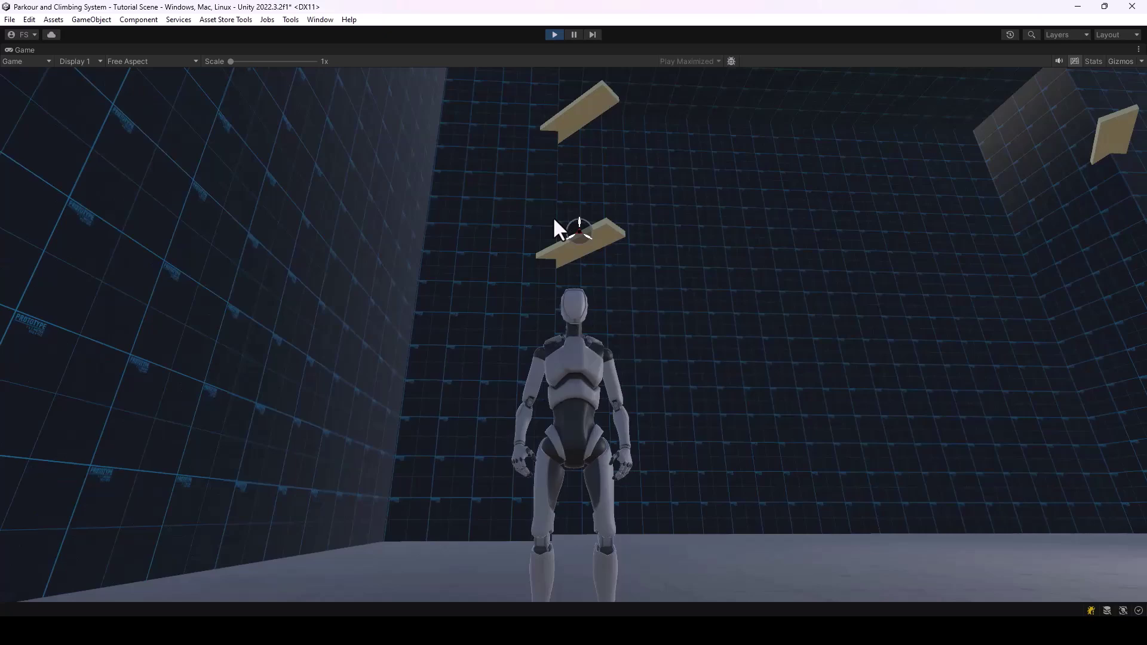
key(g)
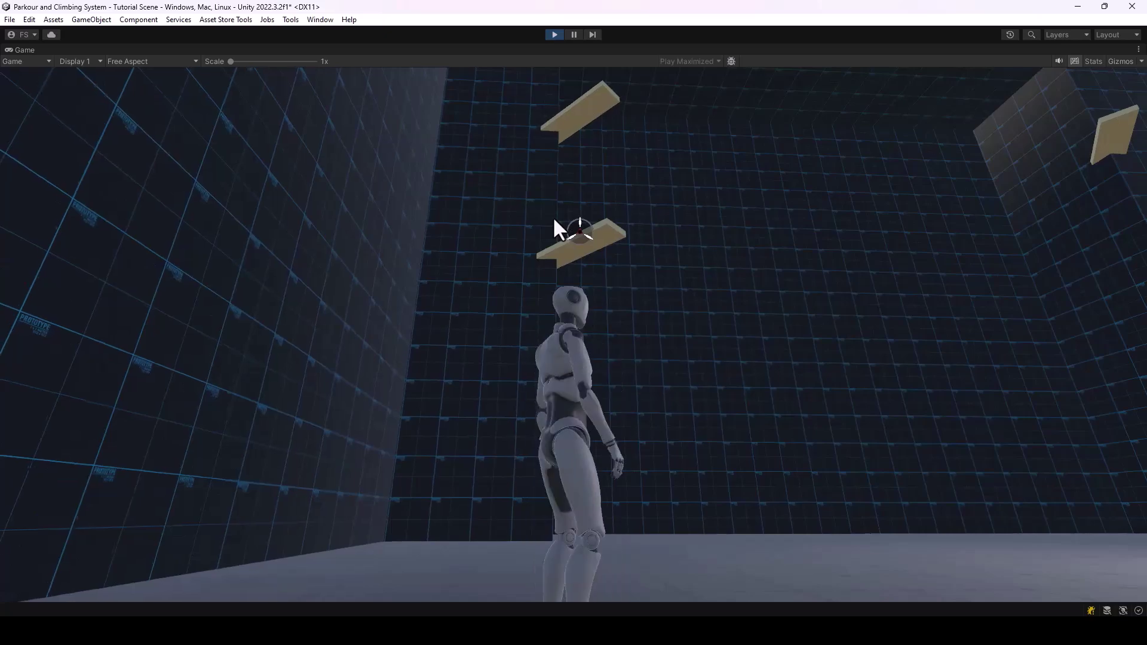
key(space)
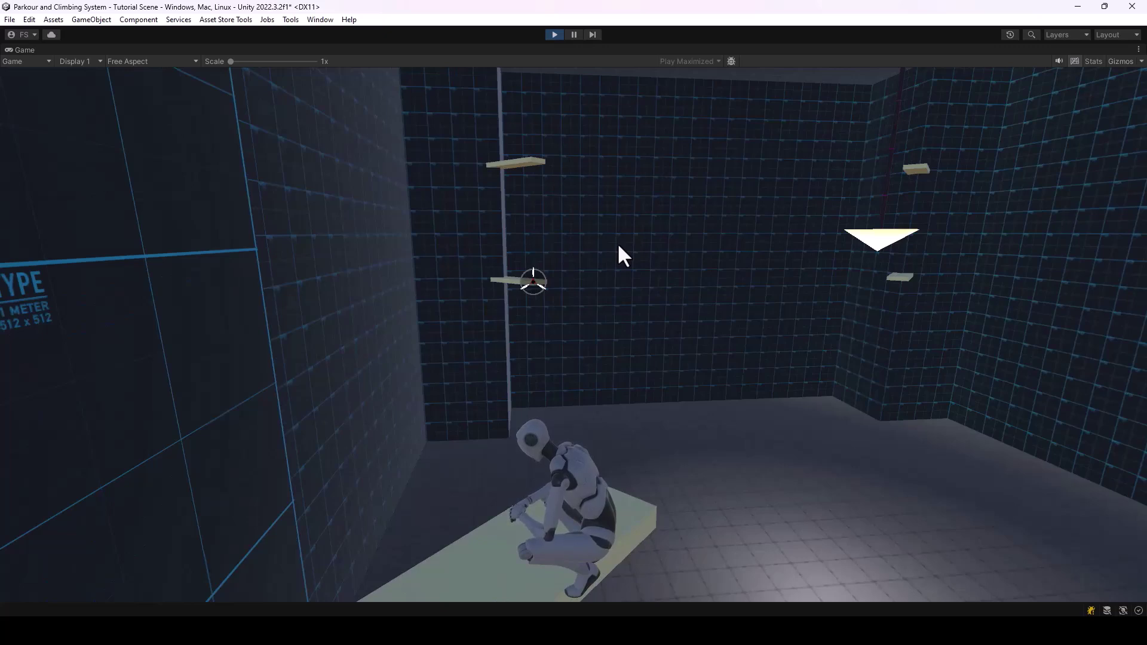
key(f)
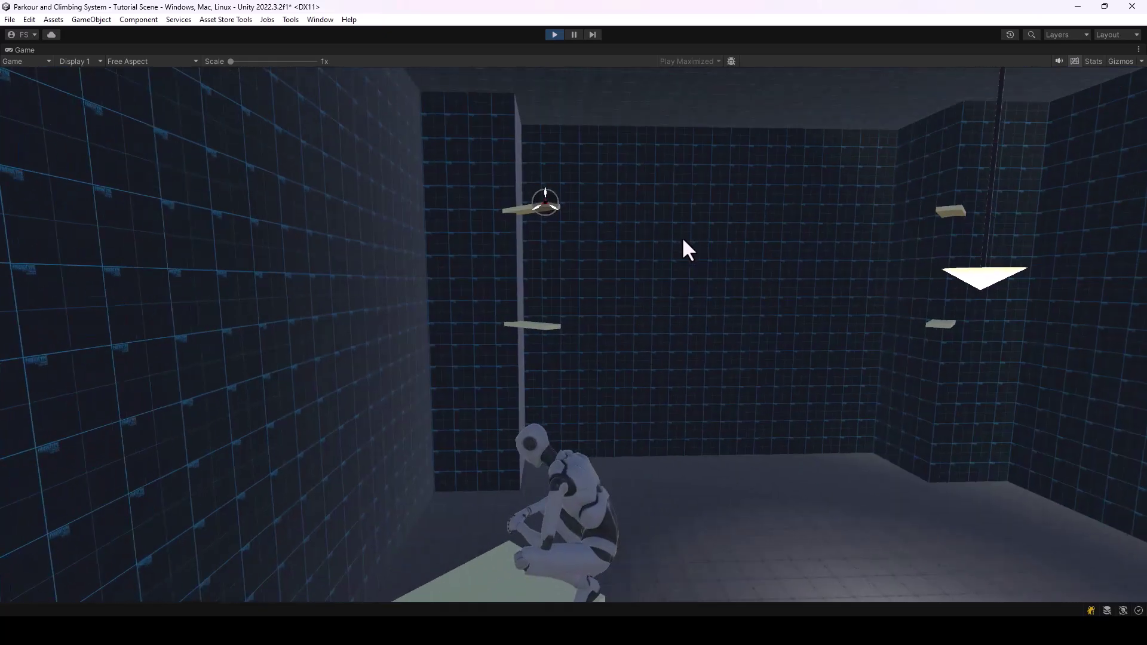
key(space)
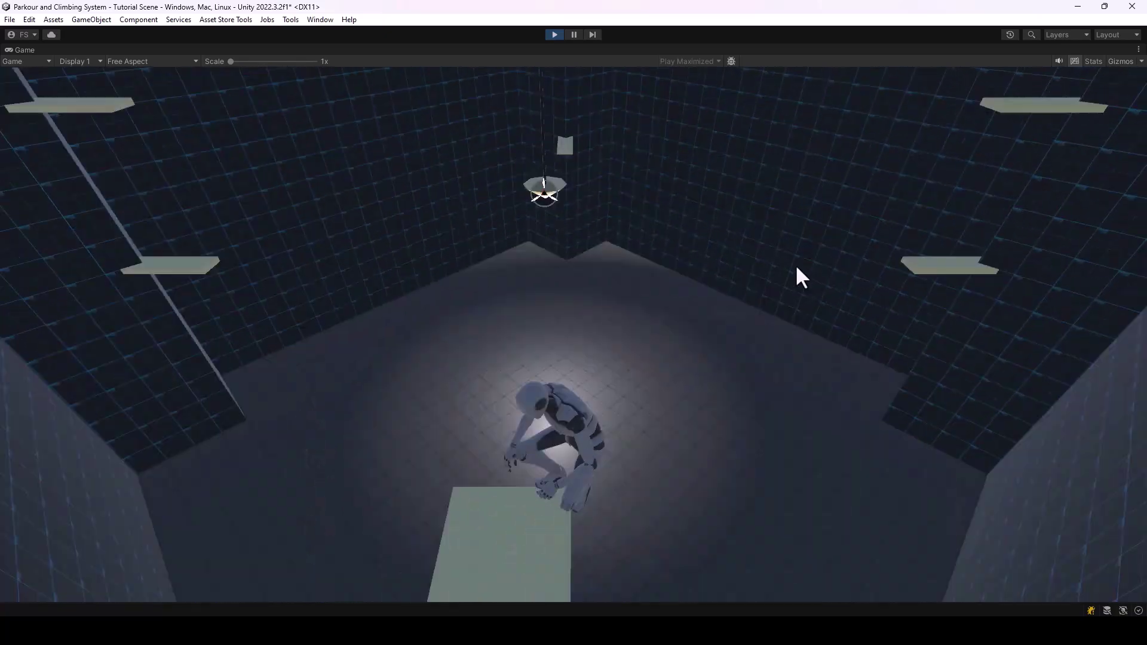
key(space)
key(space)
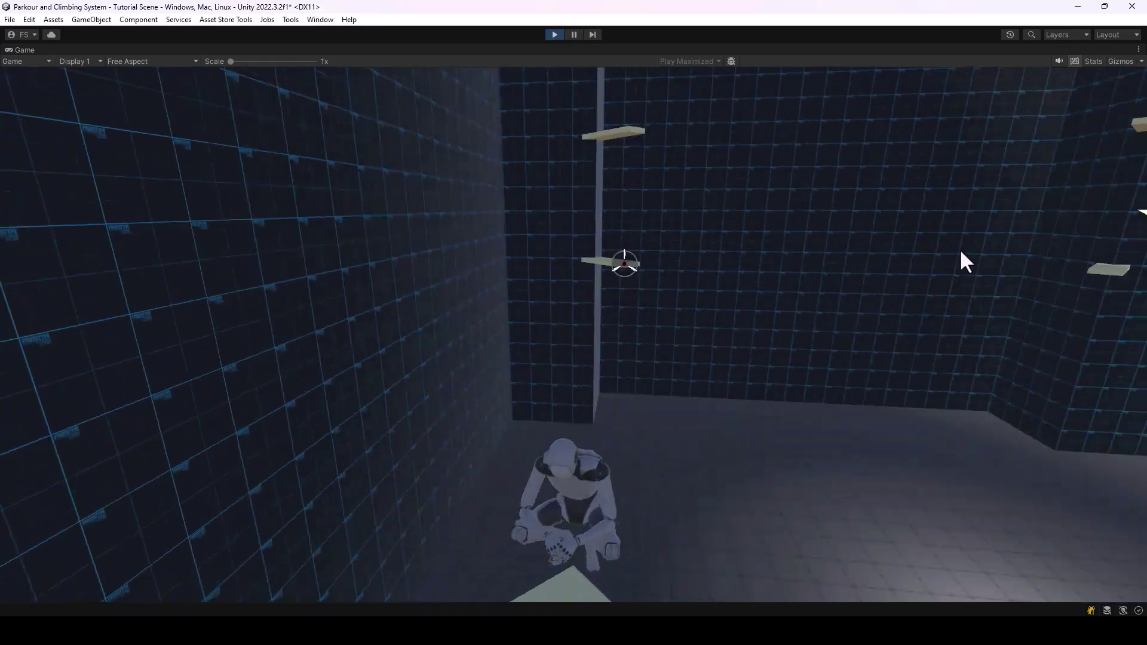
key(space)
key(c)
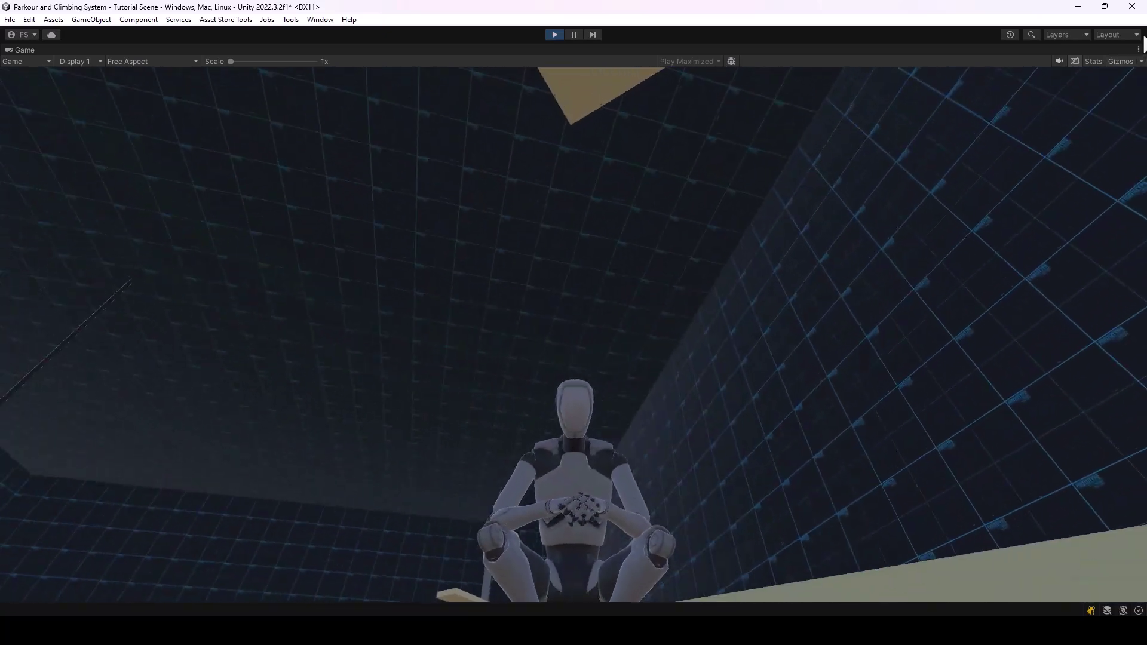
Restore the maximized Game view and select the Player under Grappling Controller to show its Grappling Hook Controller settings
click(1139, 51)
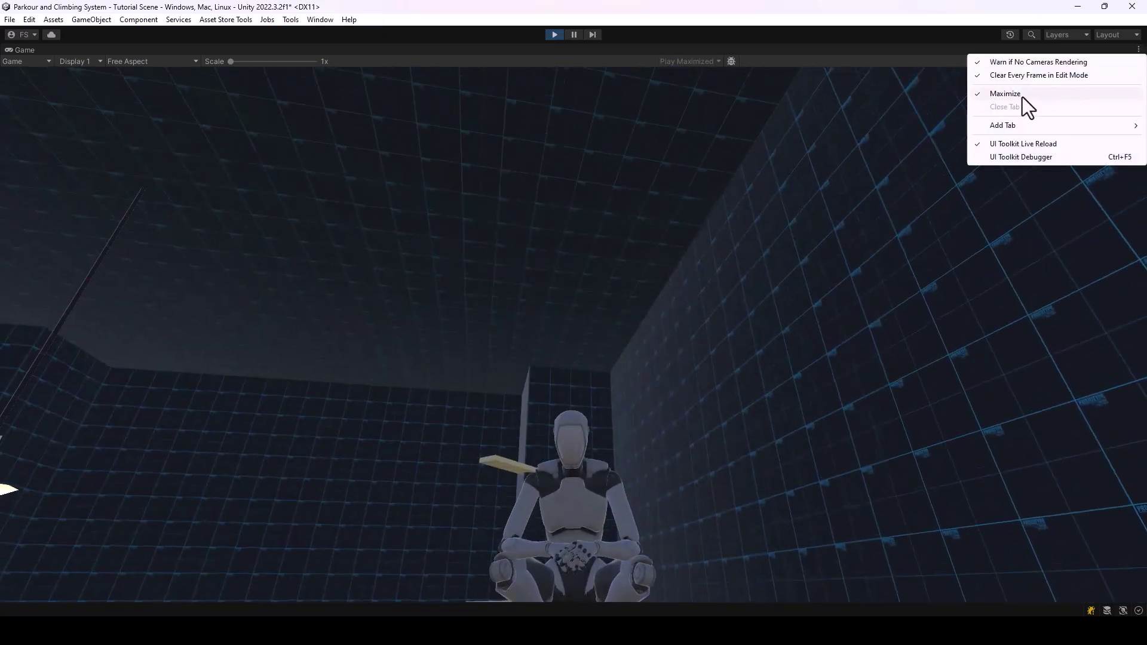
click(1021, 95)
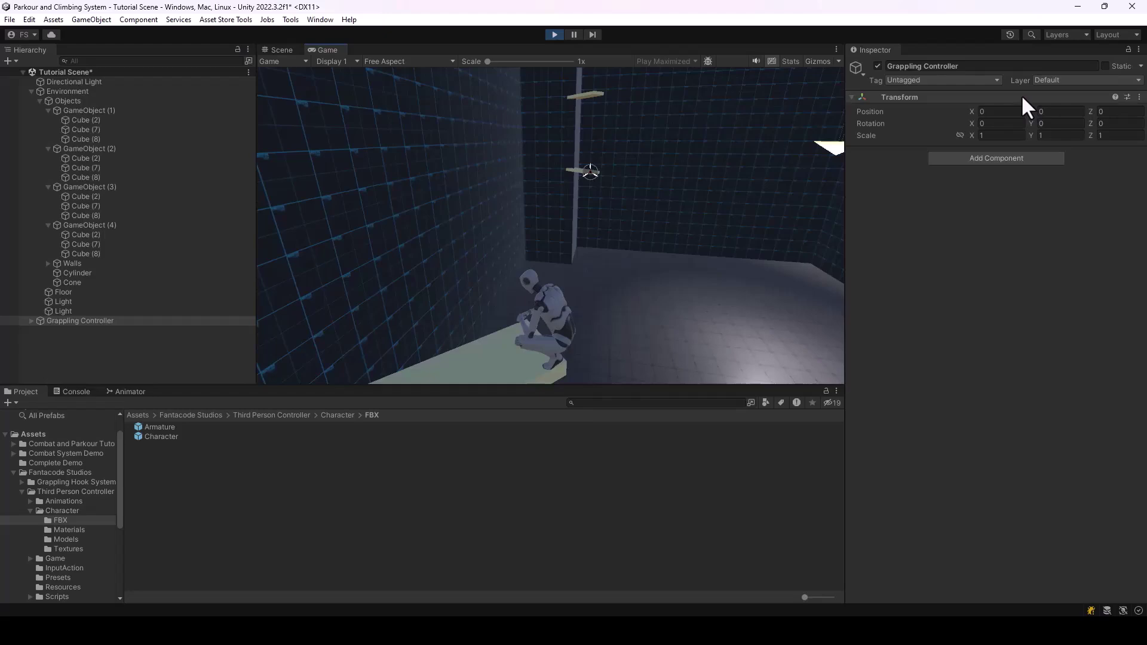
click(31, 92)
click(31, 101)
click(57, 110)
scroll(1131, 328, down, 5)
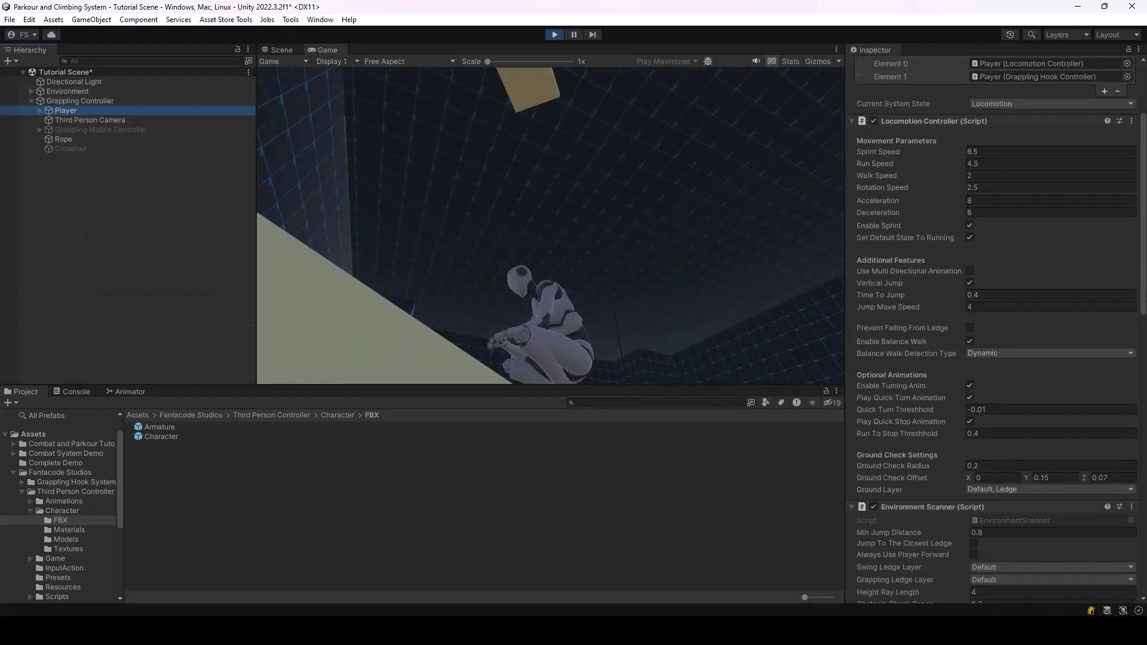
scroll(926, 435, down, 15)
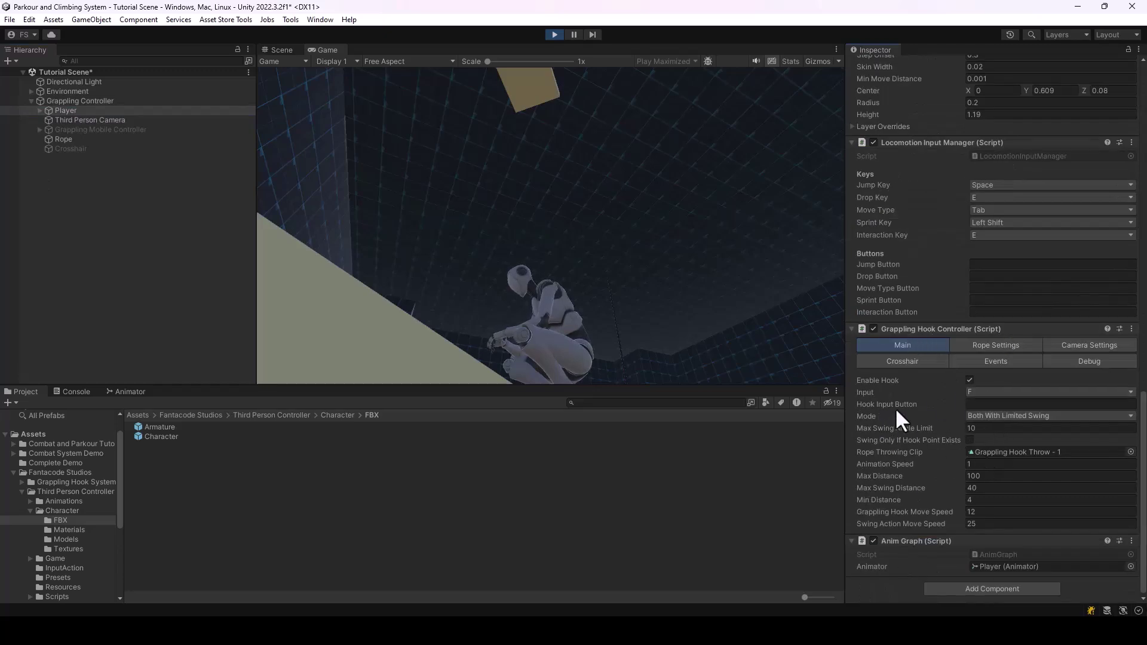
Set the Grappling Hook Controller's Mode to Grappling Hook Only and test the hook in the running game
click(1012, 418)
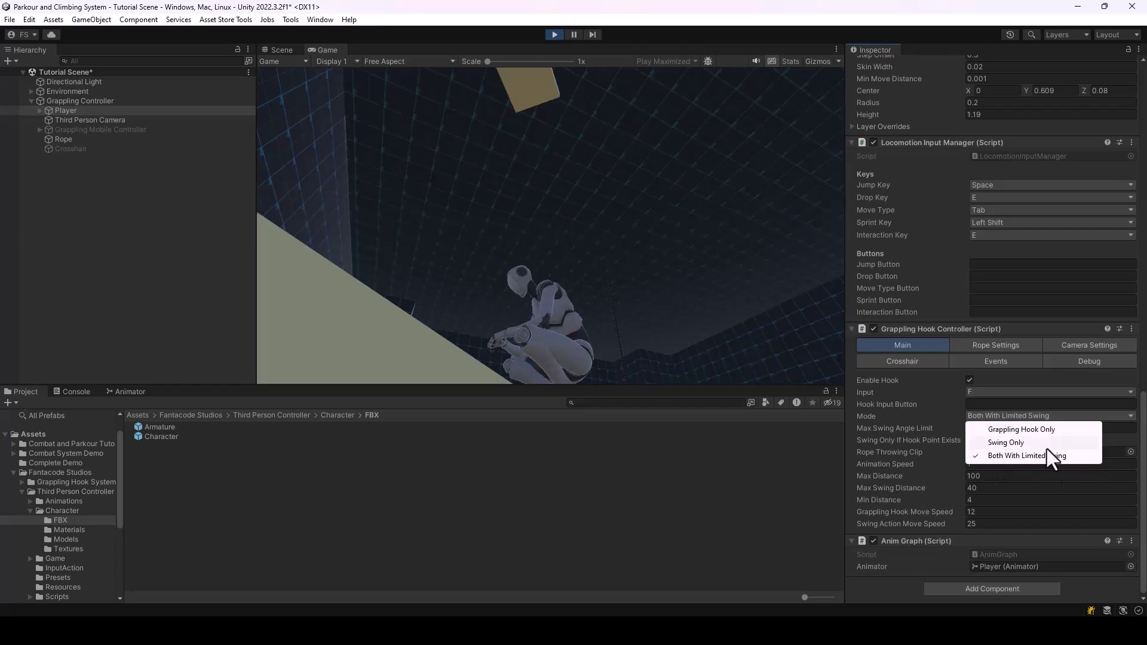
click(932, 414)
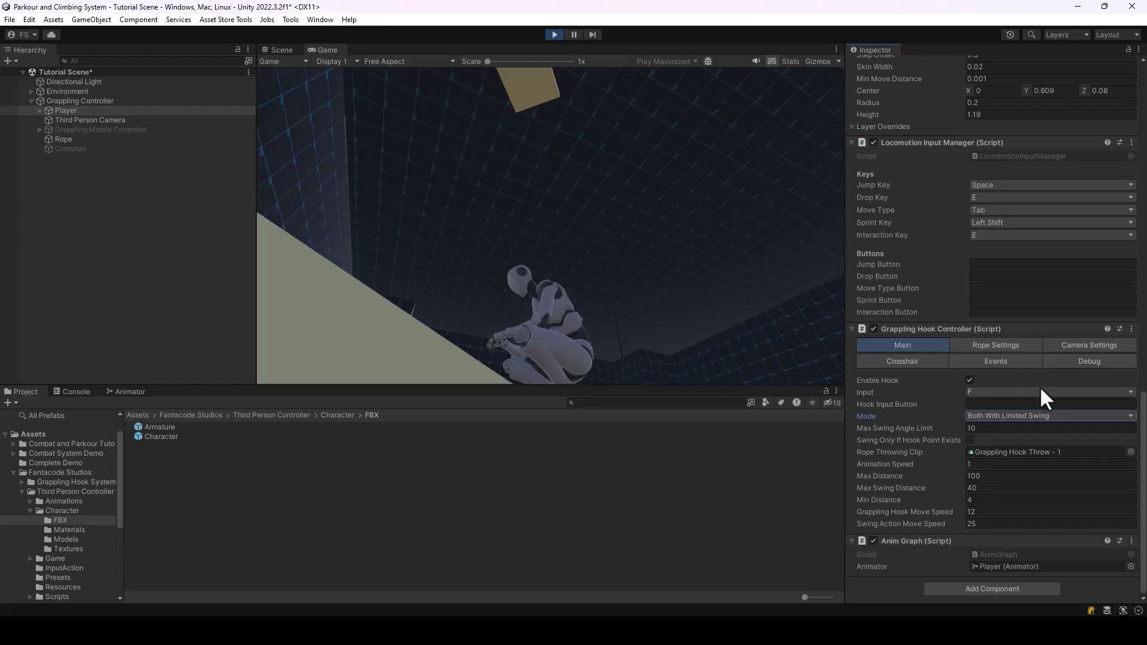
click(1016, 414)
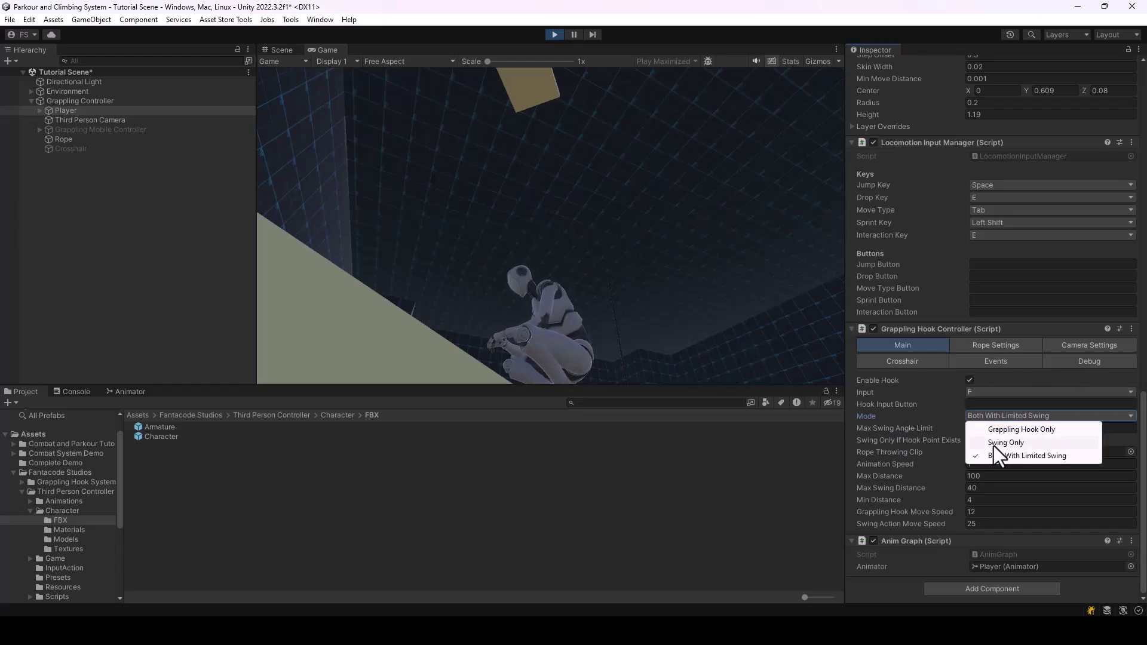
click(999, 430)
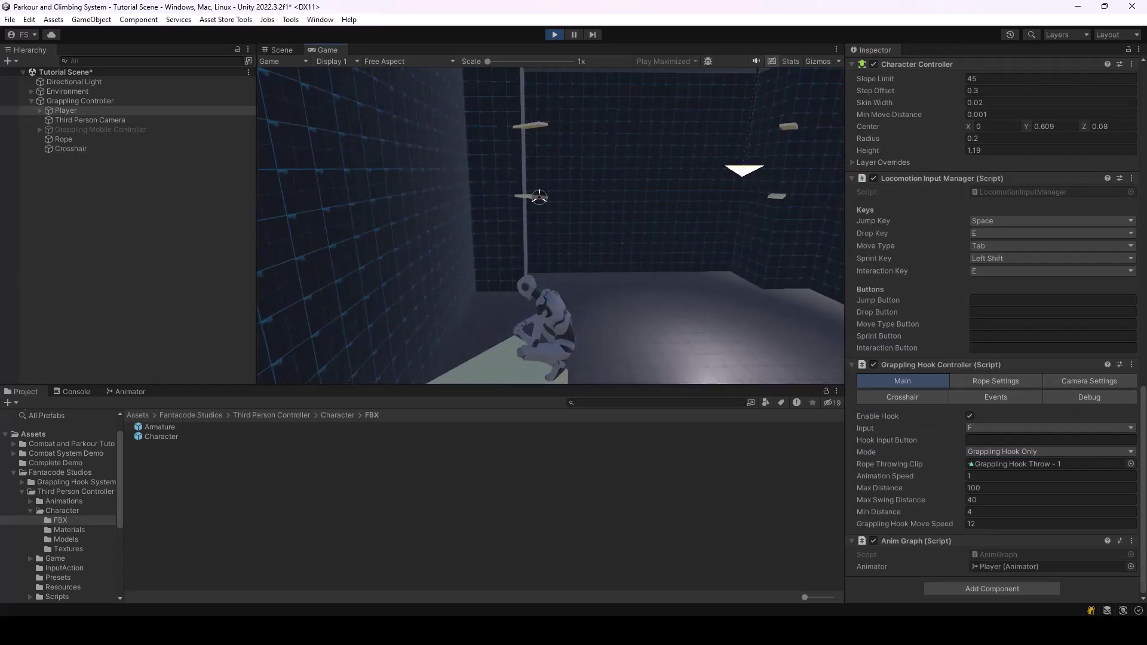
key(f)
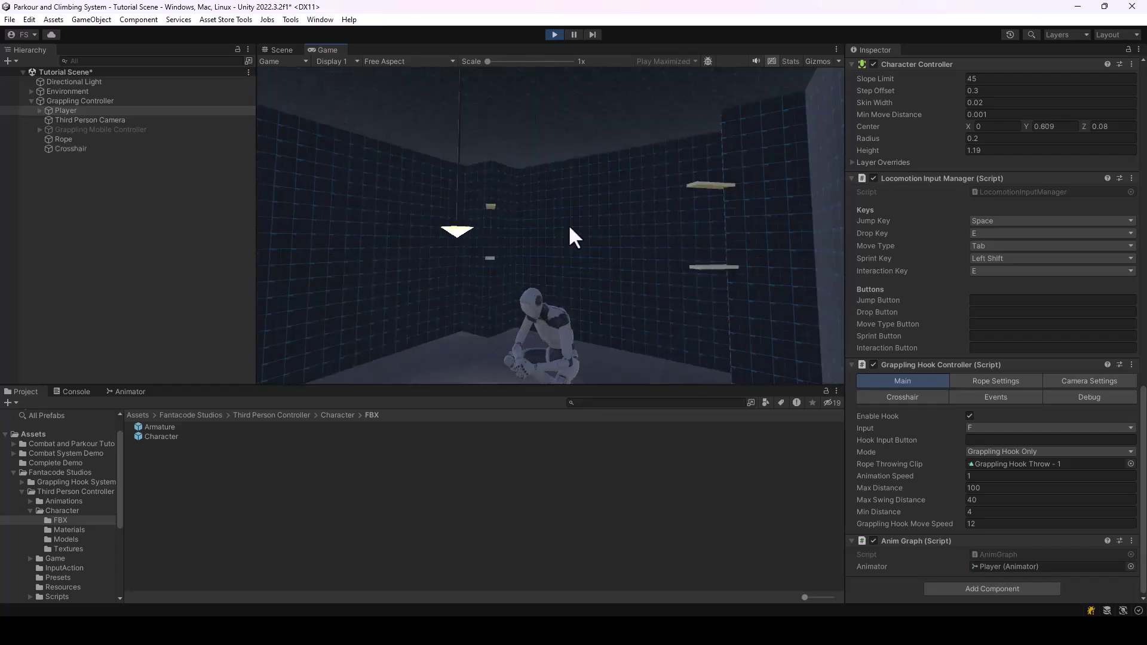
Try the Swing Only mode on the Grappling Hook Controller, and set Mode back to Both With Limited Swing
click(1013, 453)
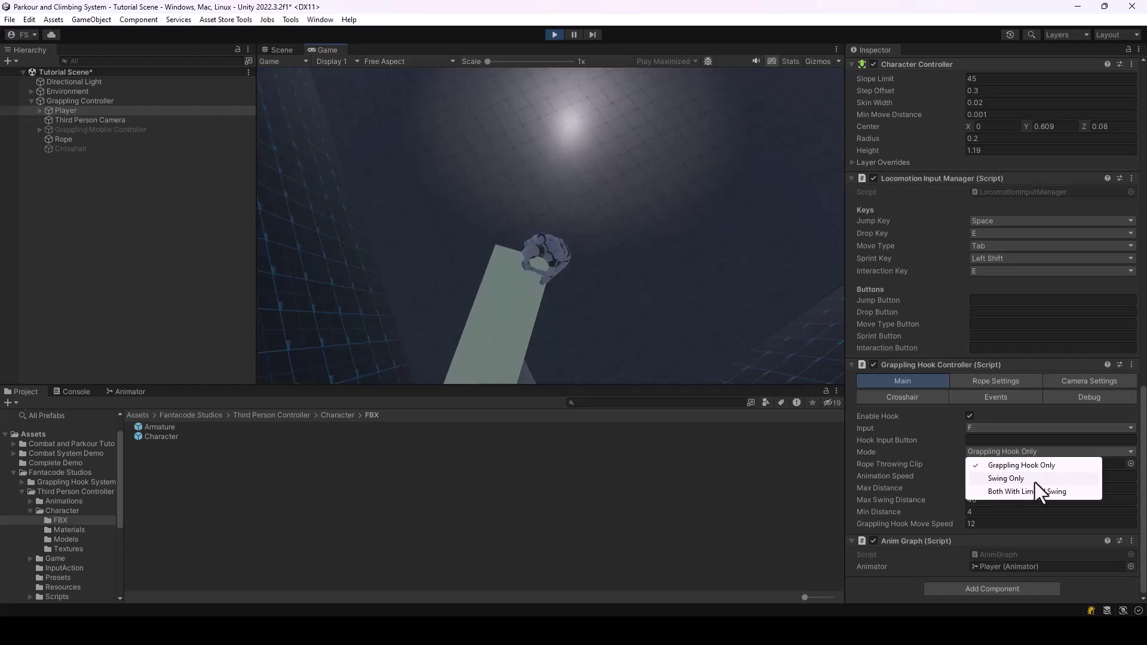
click(1003, 479)
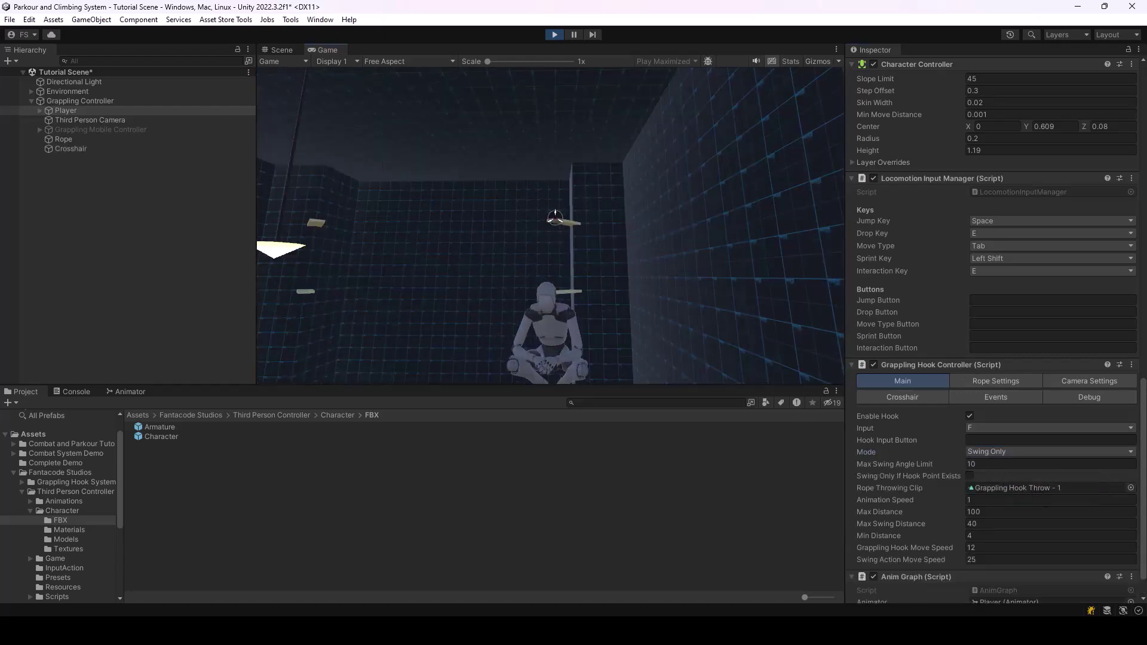
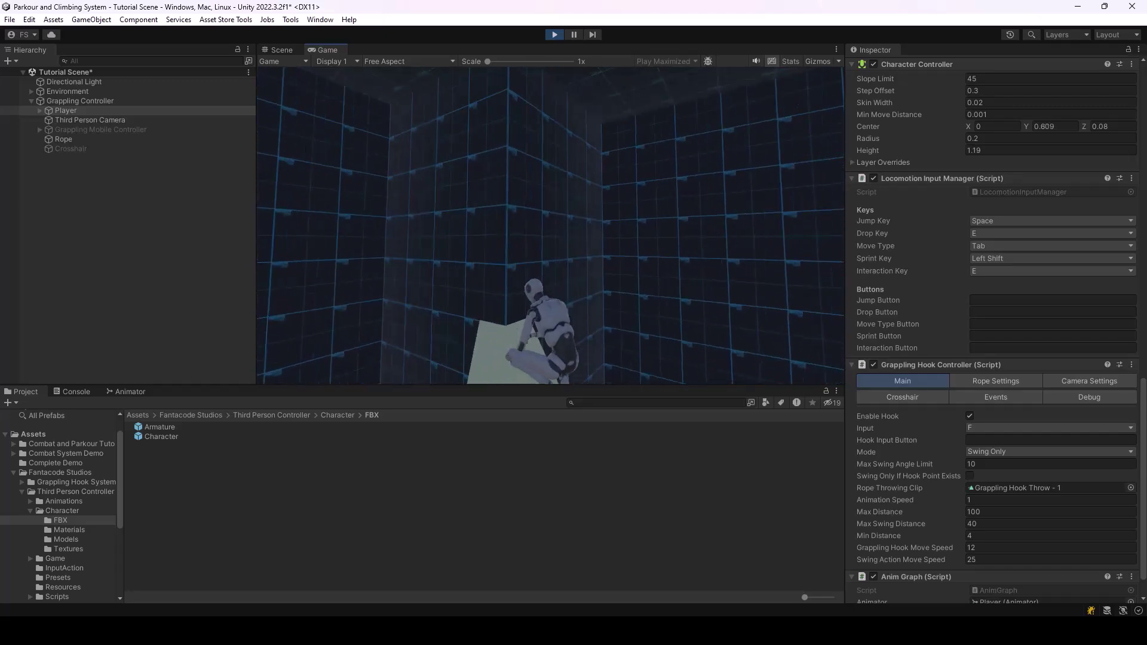
click(980, 451)
click(1010, 488)
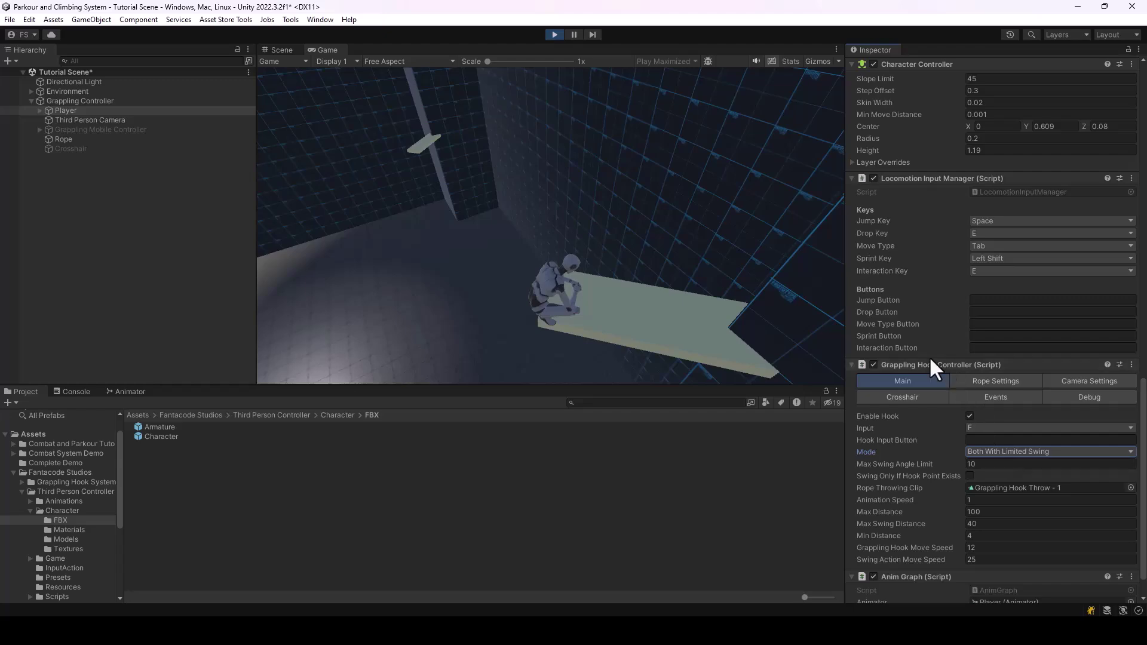
click(586, 202)
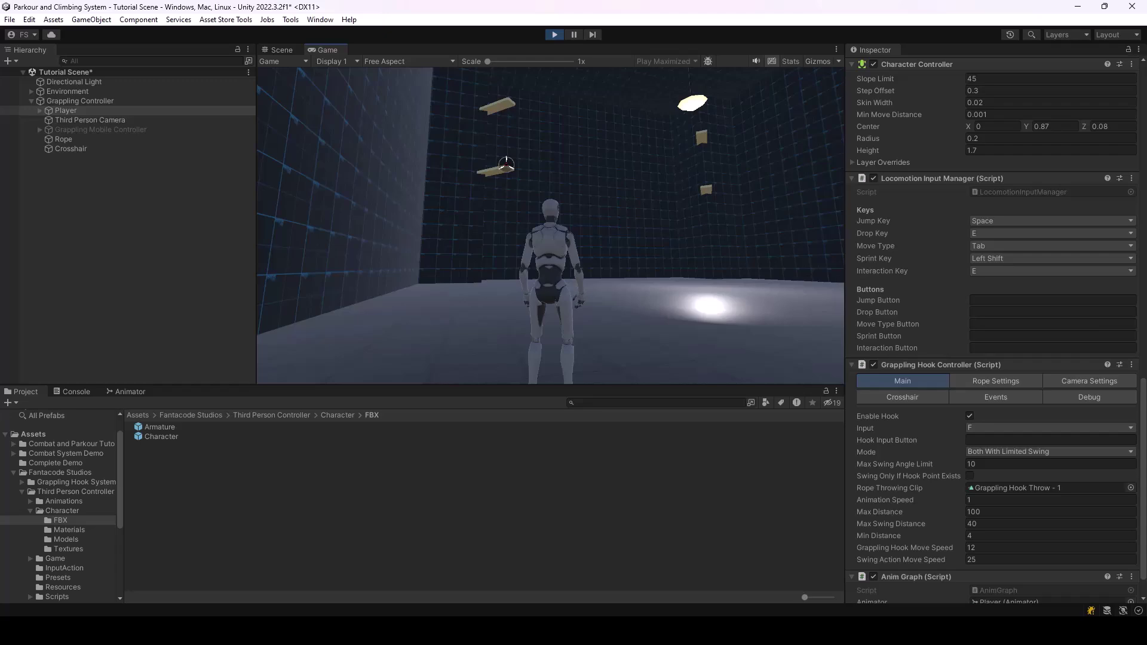
Examine the layer options for Grappling Ledge Layer in the Player's Environment Scanner, and return to the running game
scroll(1076, 245, up, 5)
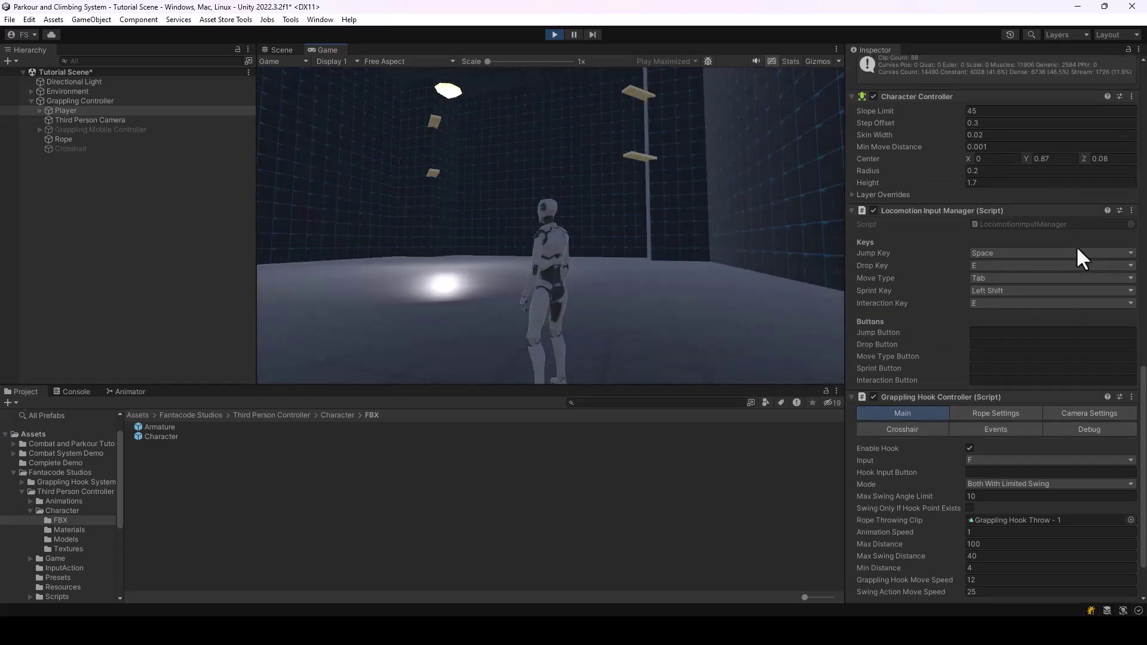
scroll(1076, 245, up, 10)
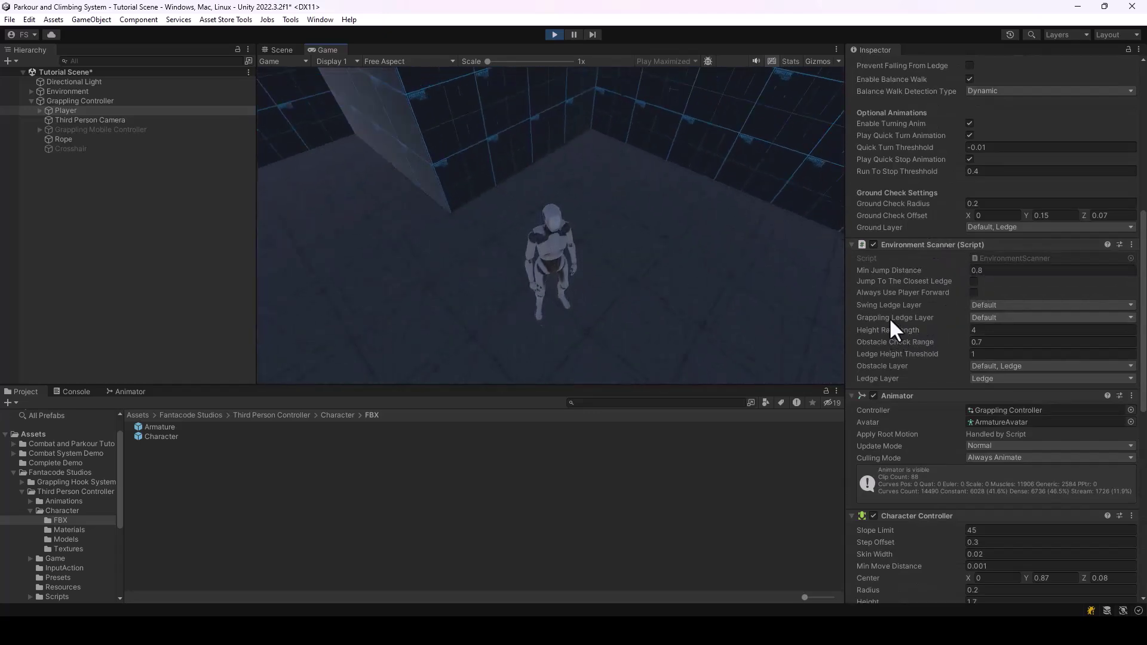
click(998, 318)
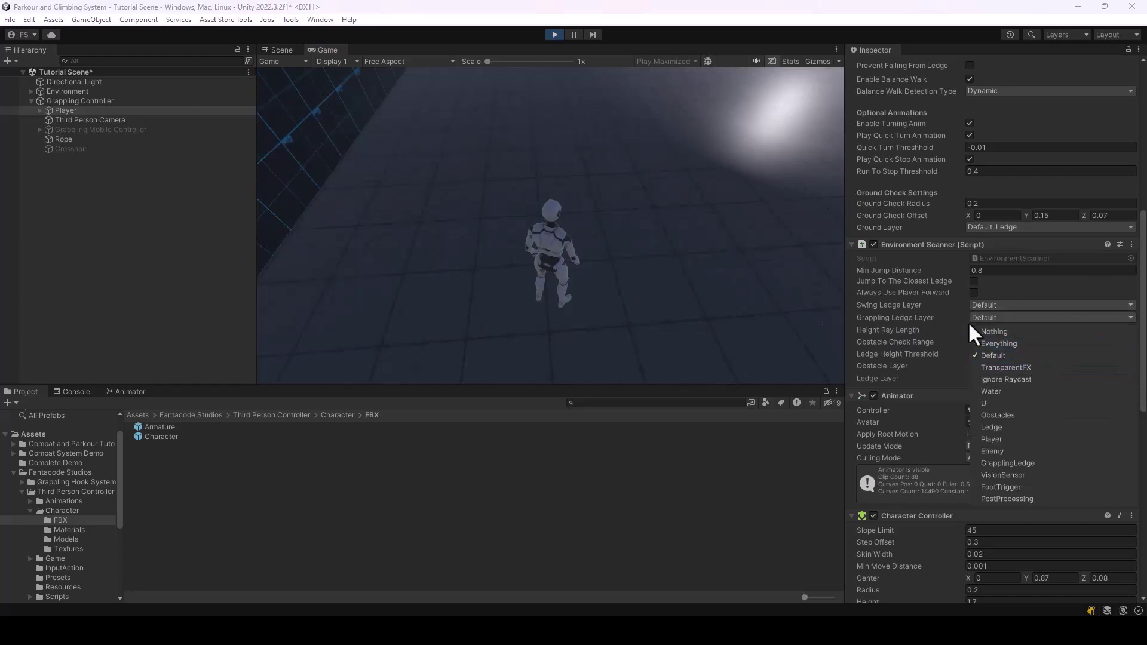
click(731, 258)
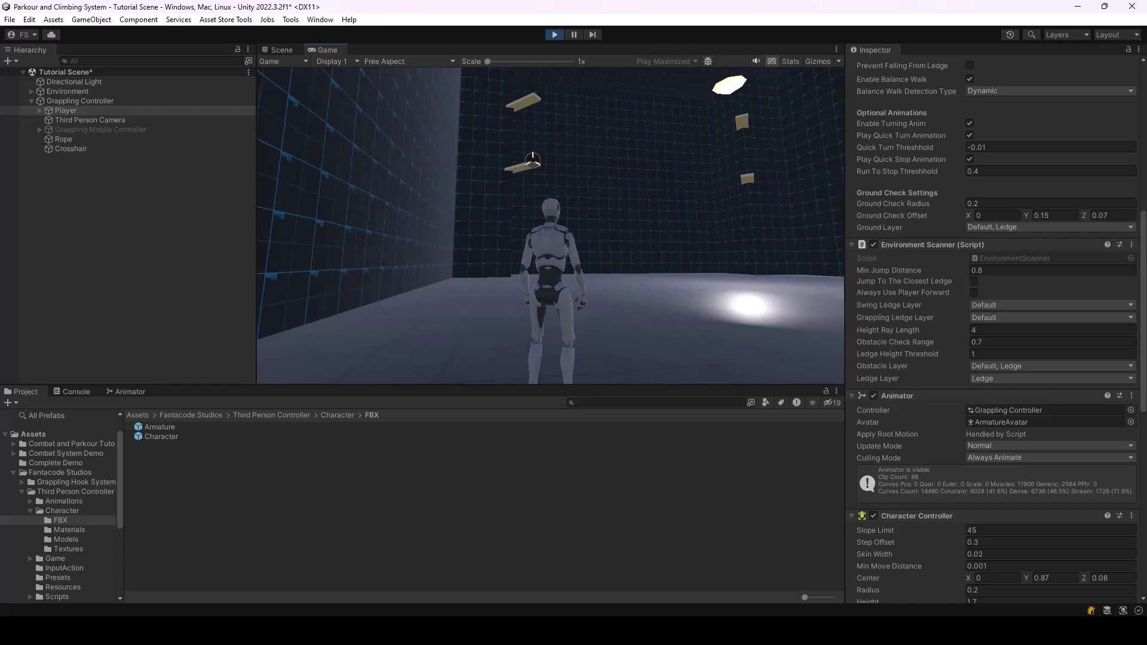
Check the Grappling Ledge Layer options, and open the project's Tags & Layers list from the Player's layer setting
key(Escape)
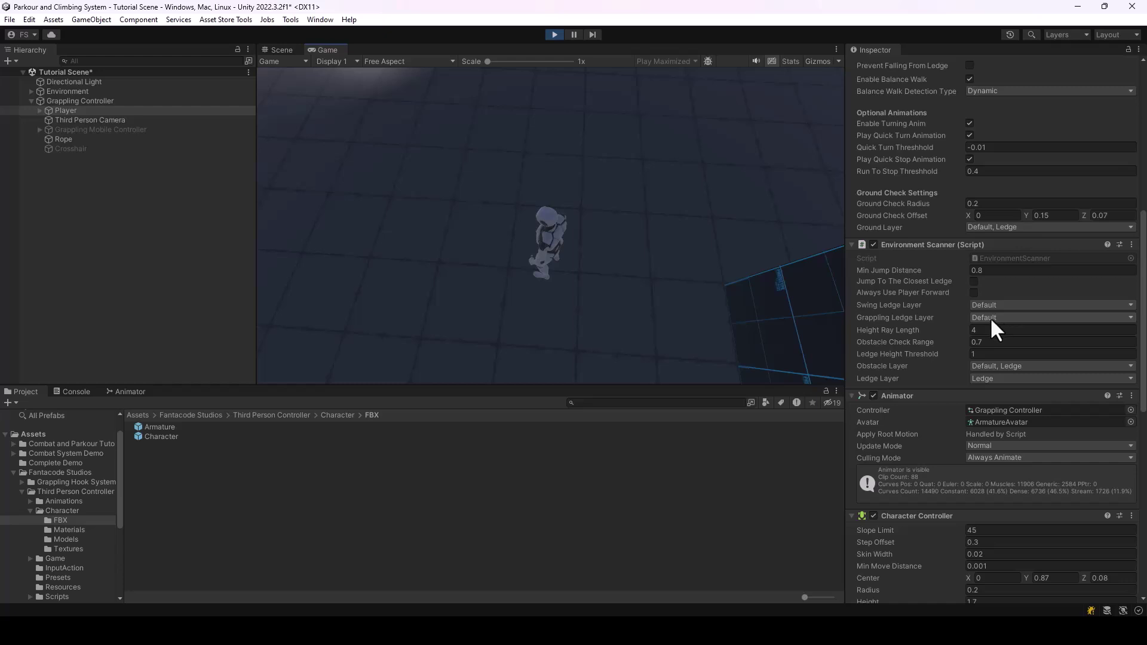
click(989, 317)
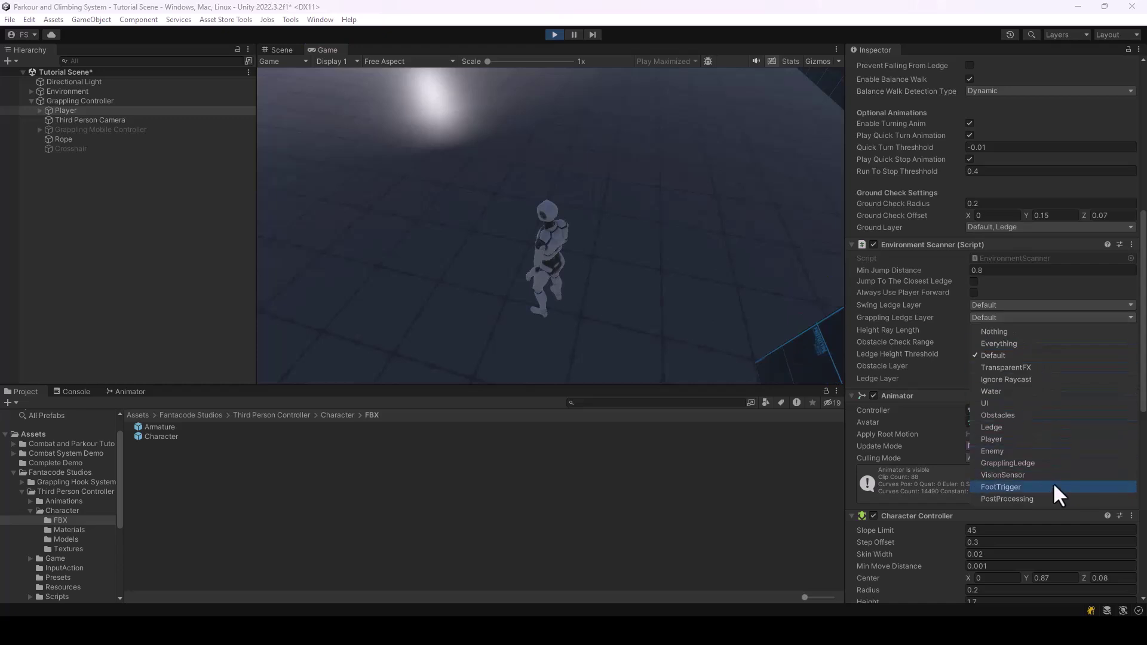
click(1004, 318)
scroll(1069, 134, up, 11)
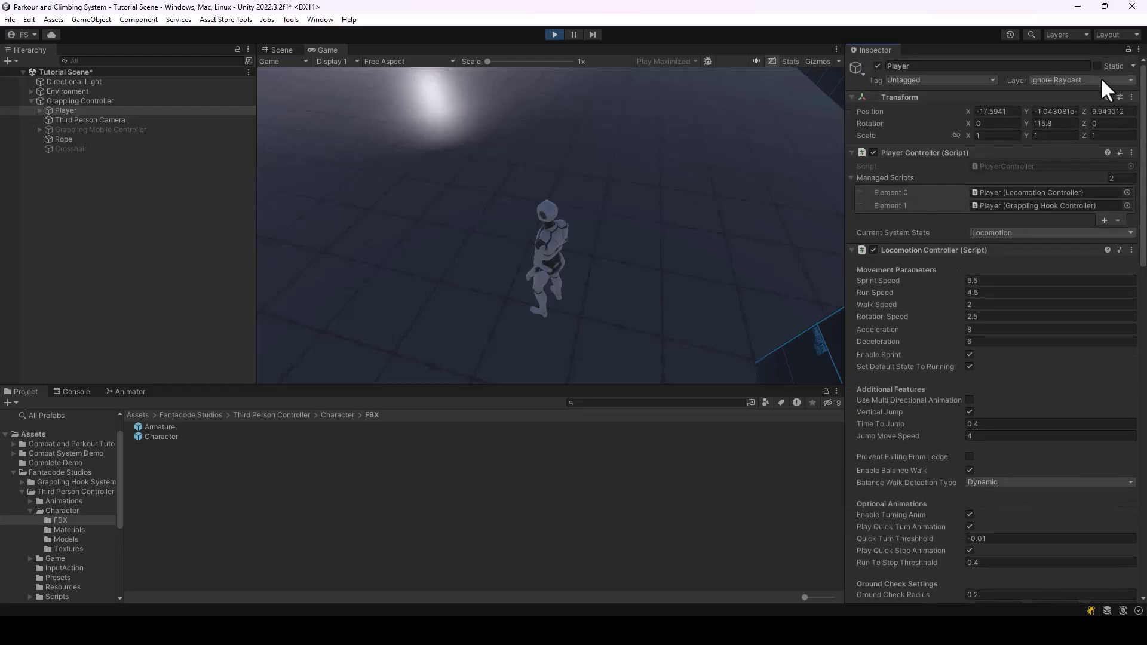
click(1101, 78)
click(1069, 270)
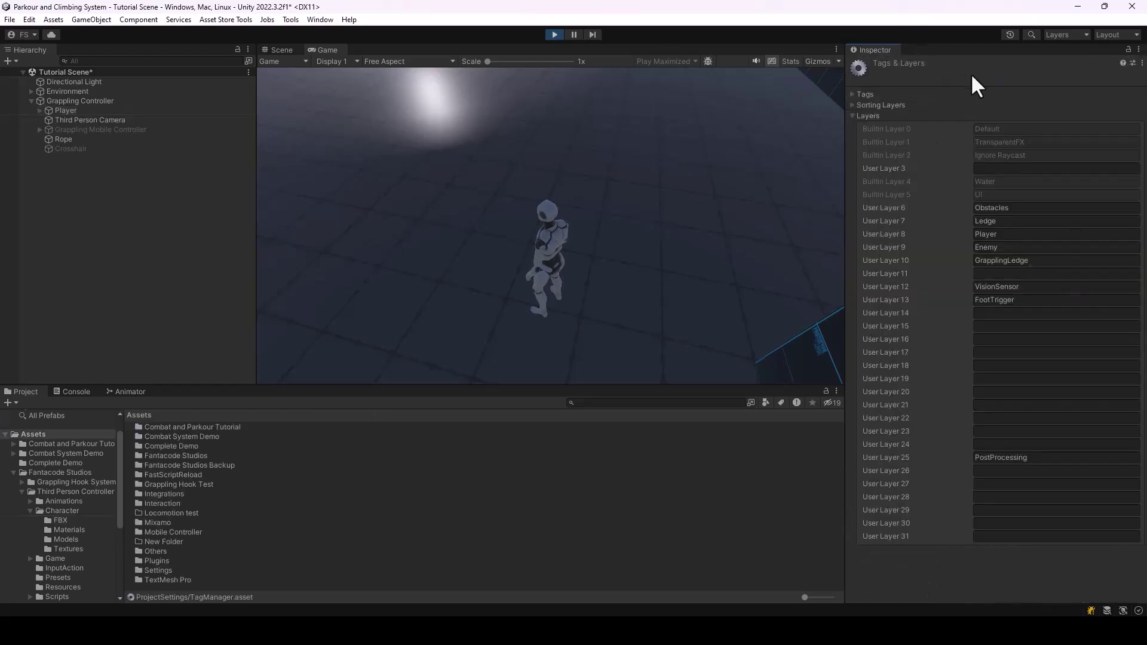
Set the Grappling Ledge Layer in the Player's Environment Scanner to GrapplingLedge only, with Default unchecked
click(65, 110)
scroll(1003, 326, down, 10)
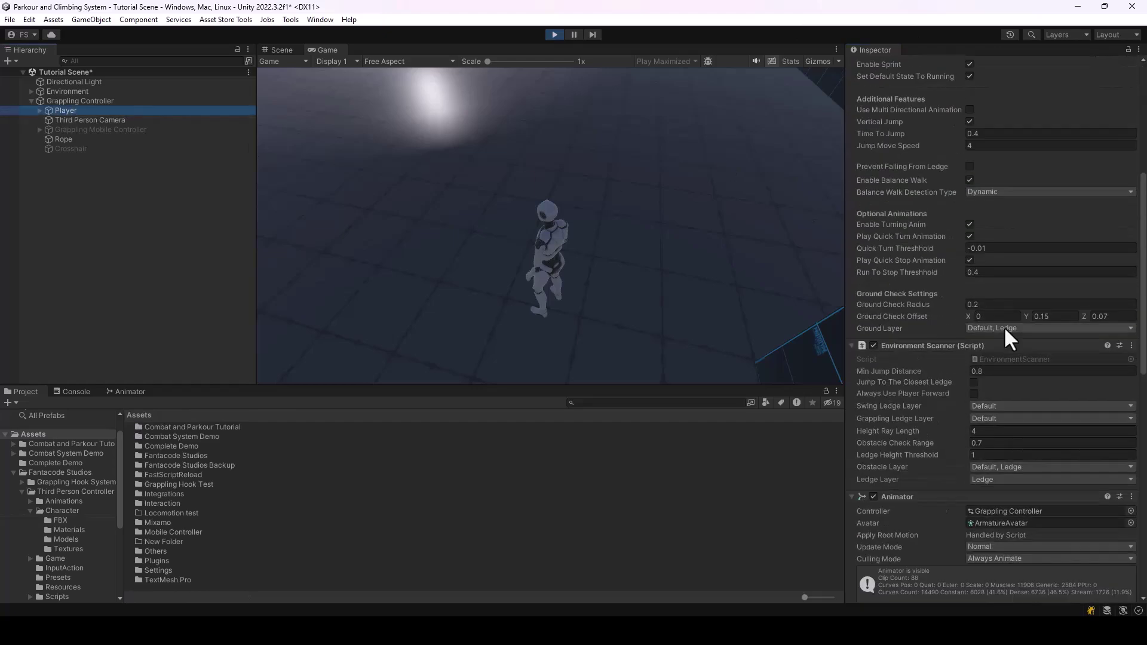
click(988, 419)
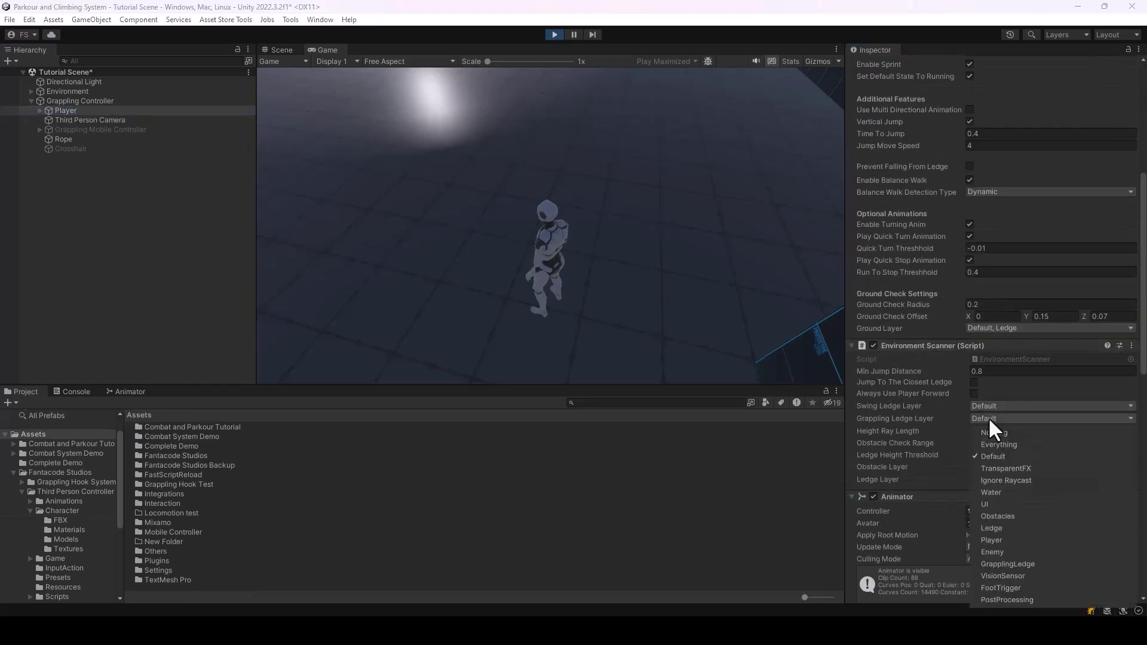
click(1008, 563)
click(994, 457)
Run the character through the room in the running game to test hook targeting on the ledges
click(641, 239)
click(655, 246)
key(w)
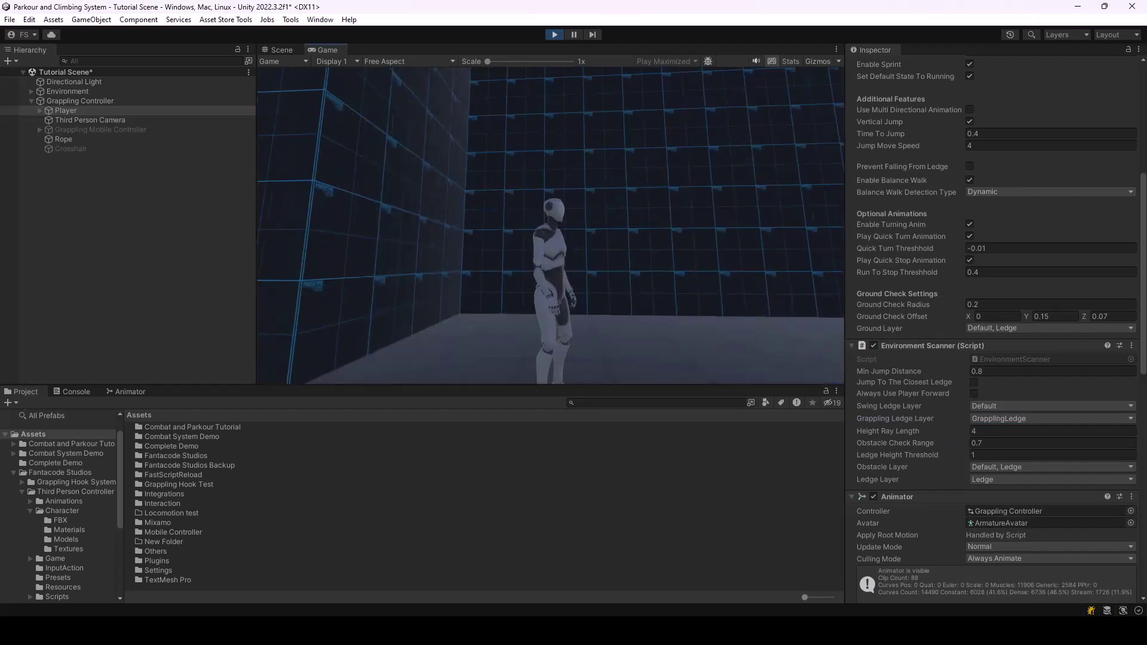
key(w)
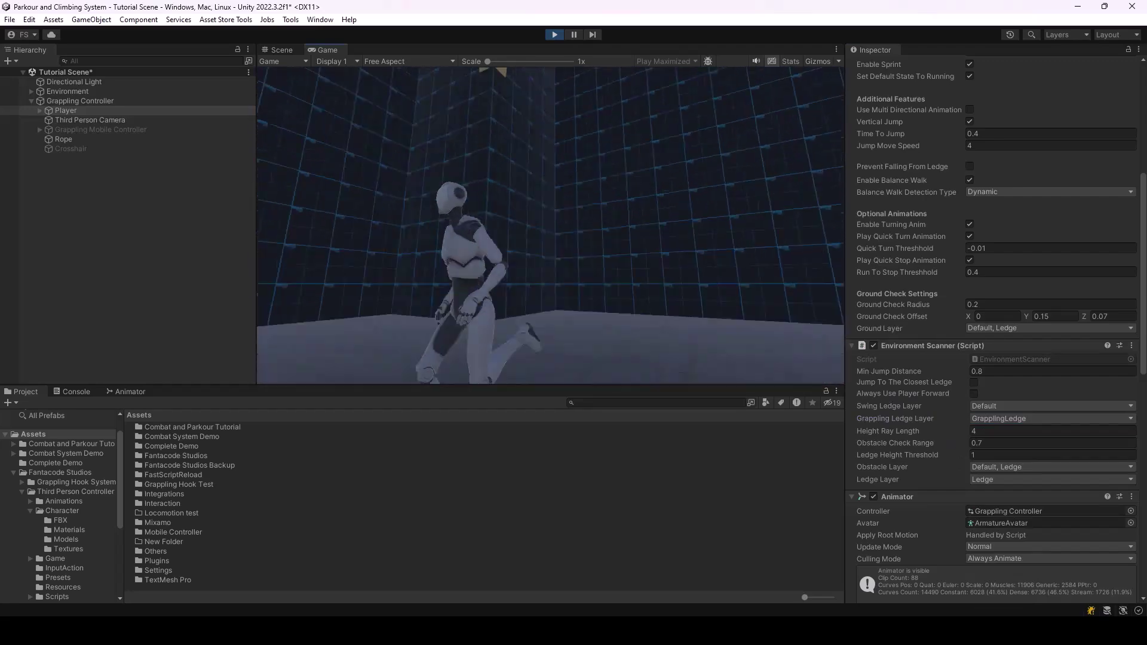
key(w)
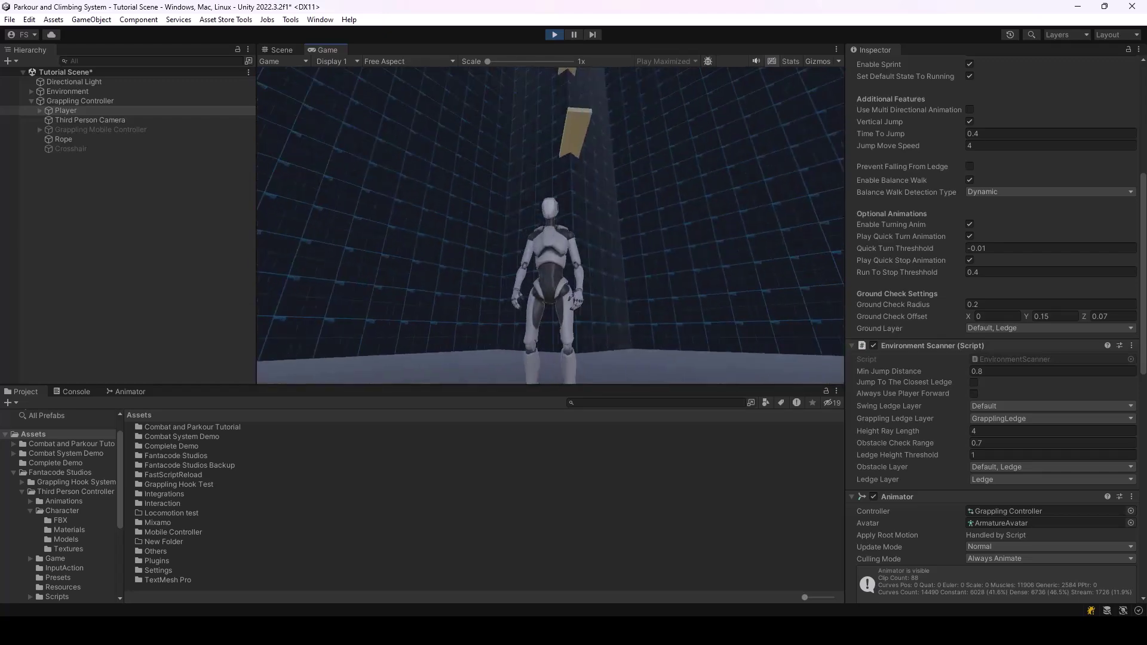
In the Scene view, assign the GrapplingLedge layer to Cube (8) under GameObject (2)
click(278, 50)
right_drag(521, 216, 83, 115)
click(454, 185)
right_drag(591, 234, 886, 95)
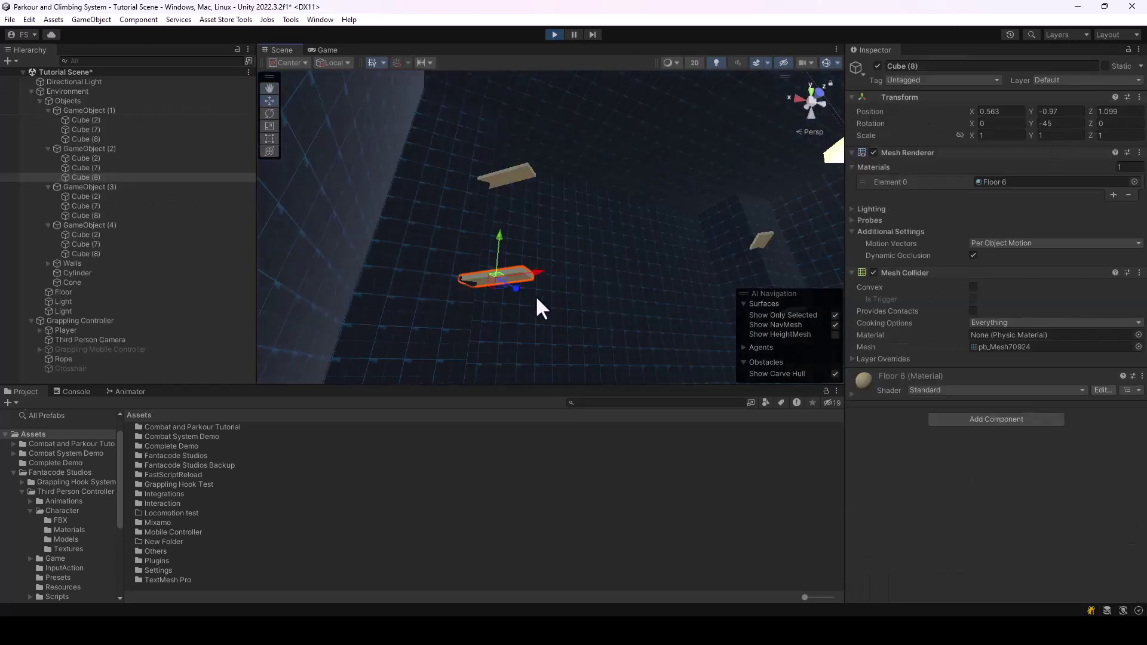
click(1059, 81)
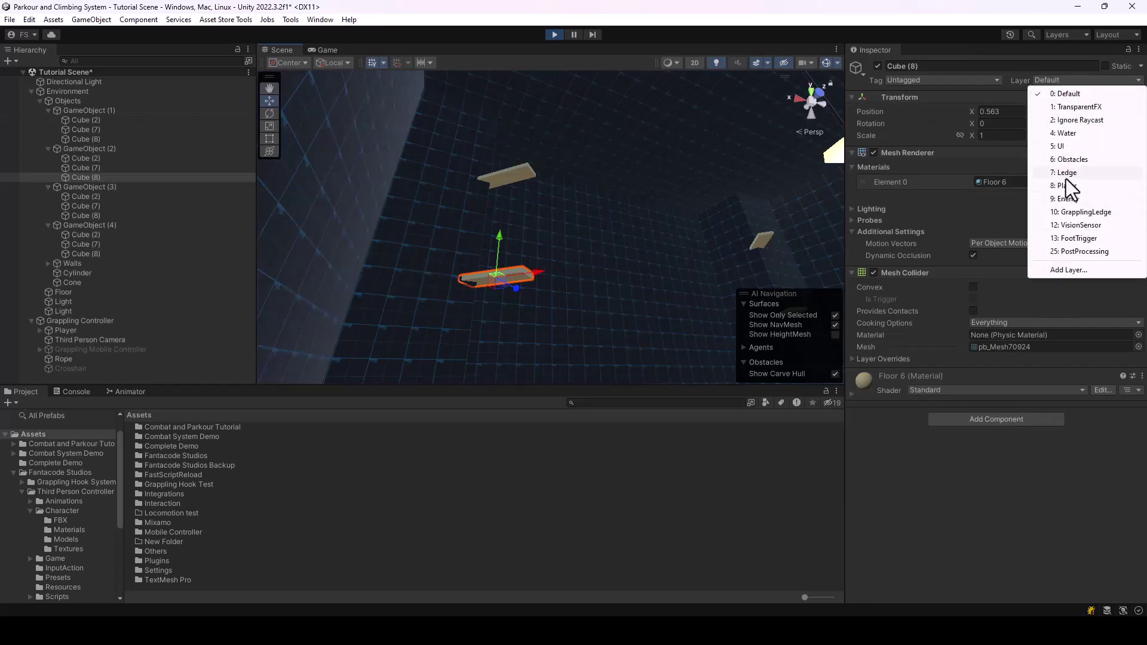
click(1082, 213)
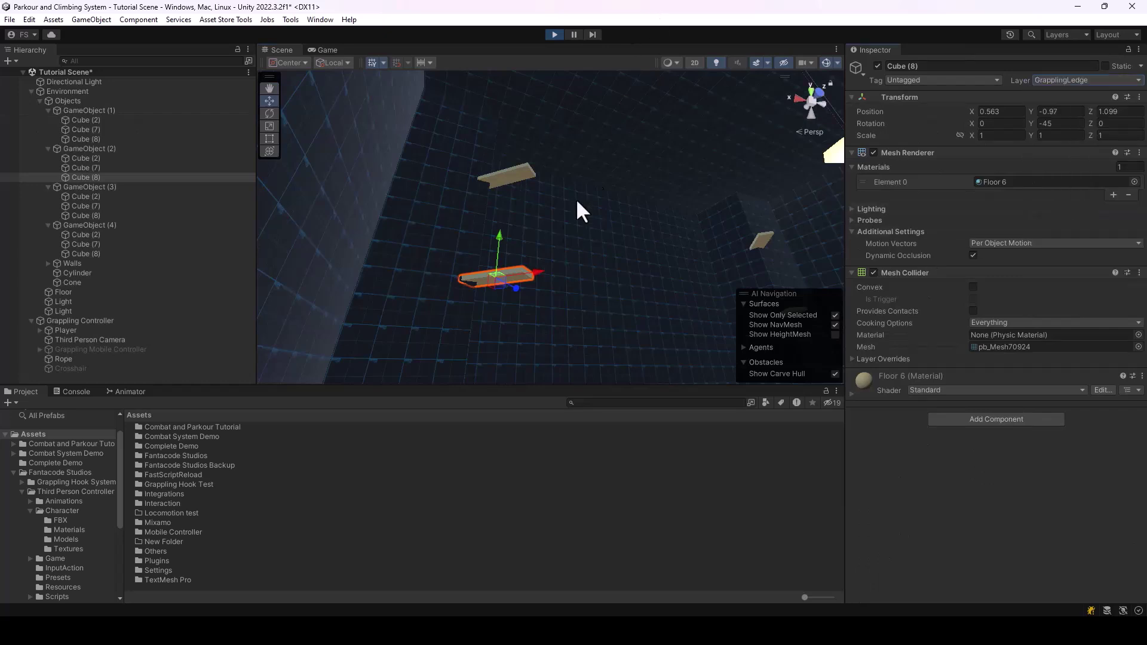
Add the other wall ledges, Cube (7) and Cube (8) in each GameObject group, and the Cone to the selection and assign them the GrapplingLedge layer
right_drag(591, 186, 515, 253)
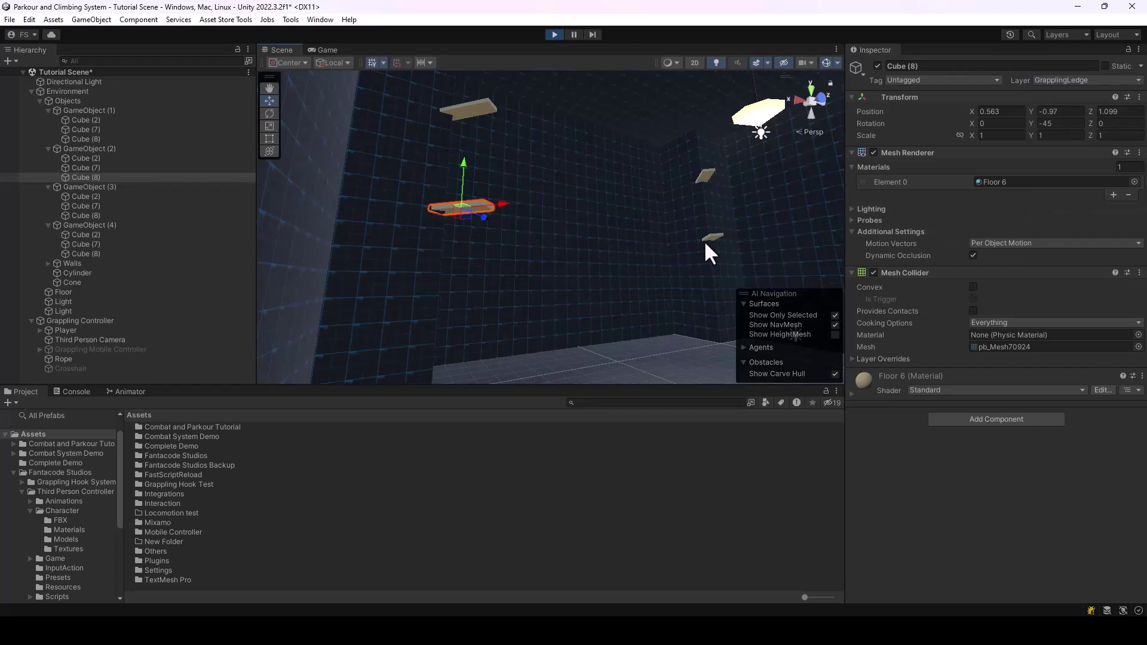
right_drag(688, 247, 779, 276)
right_drag(539, 221, 324, 116)
shift+click(391, 110)
shift+click(623, 201)
shift+click(626, 255)
shift+click(663, 142)
right_drag(668, 225, 858, 265)
shift+click(662, 143)
right_drag(442, 197, 546, 104)
shift+click(566, 263)
shift+click(561, 161)
right_drag(562, 164, 439, 185)
shift+click(443, 180)
click(1051, 80)
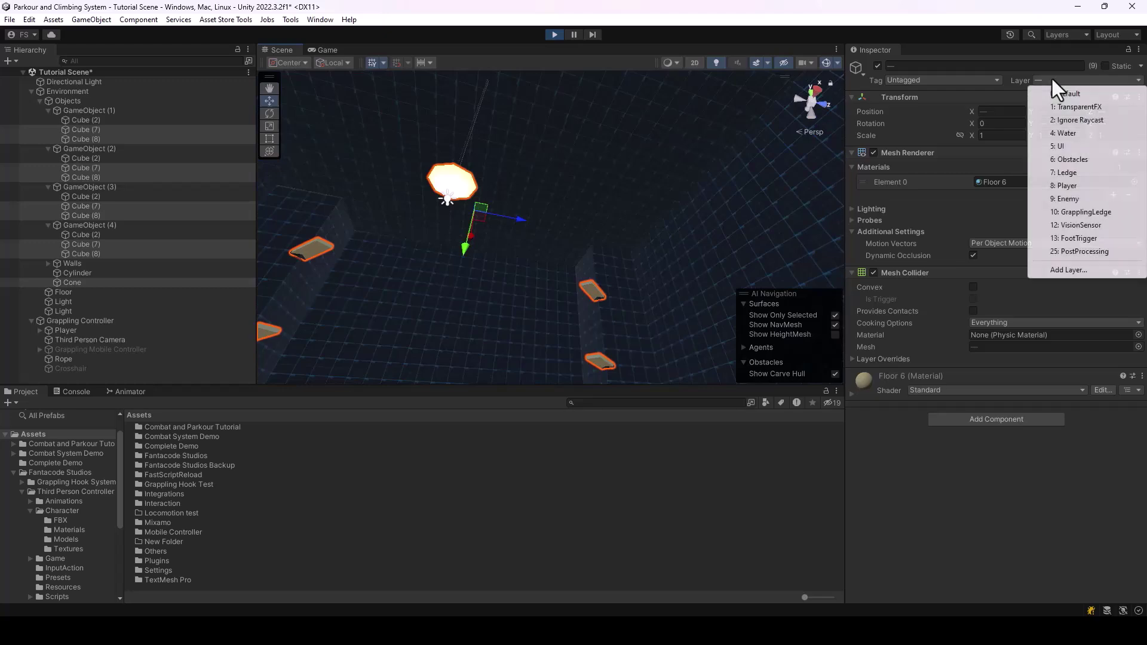
click(1075, 214)
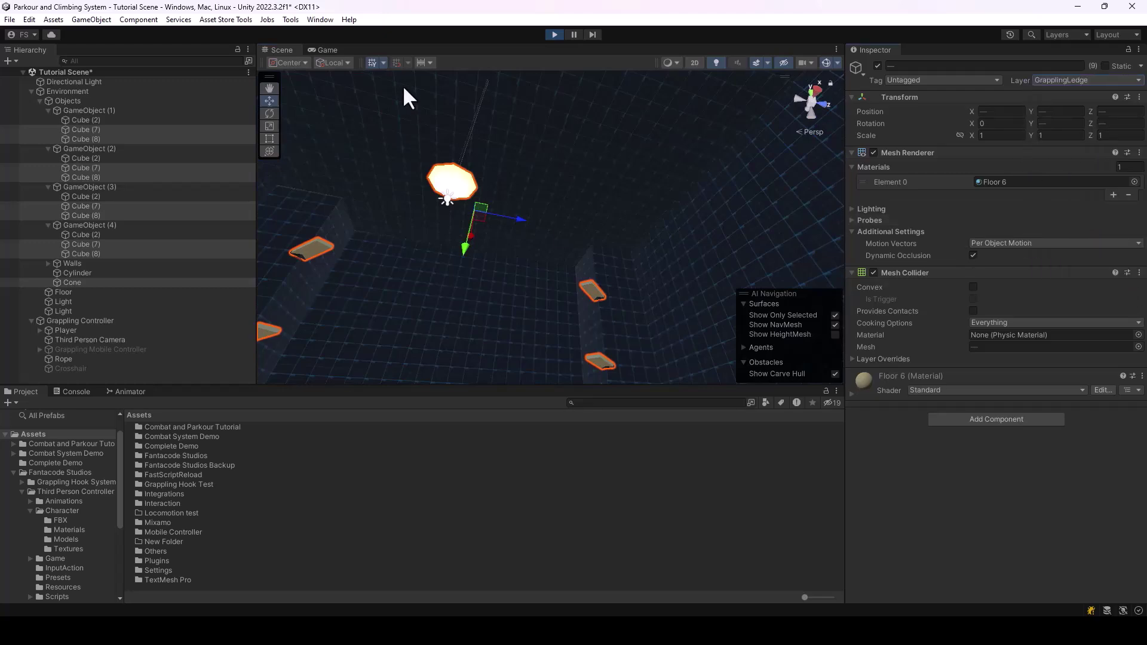
Return to the Game view and grapple the character onto the wall ledges to test their landing behaviour
click(326, 50)
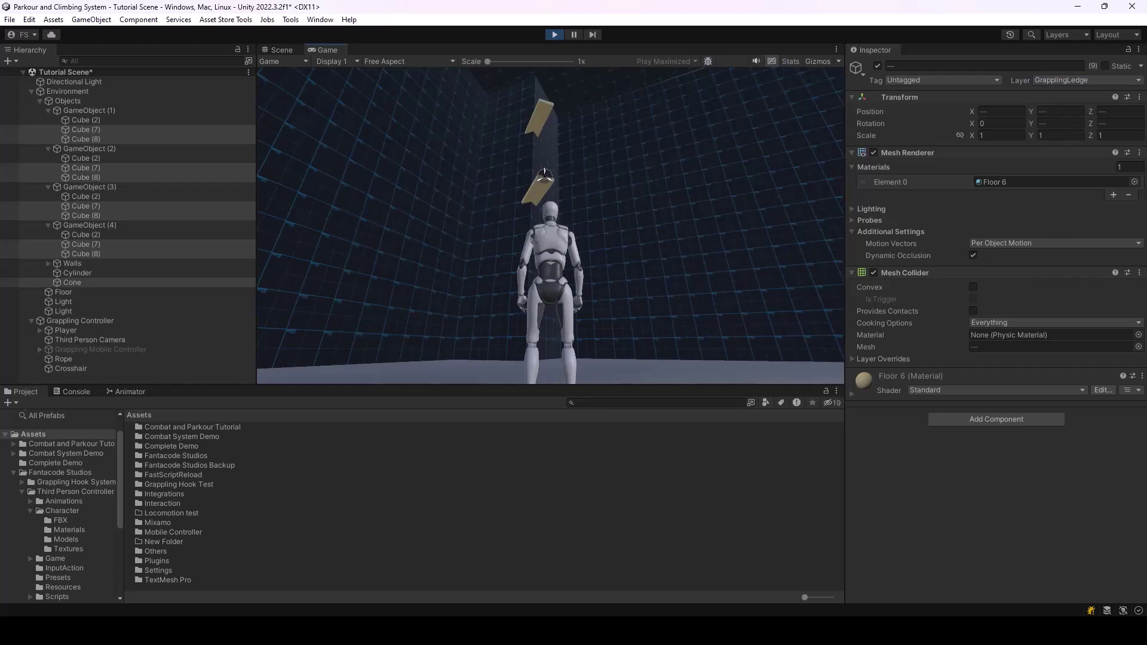
key(g)
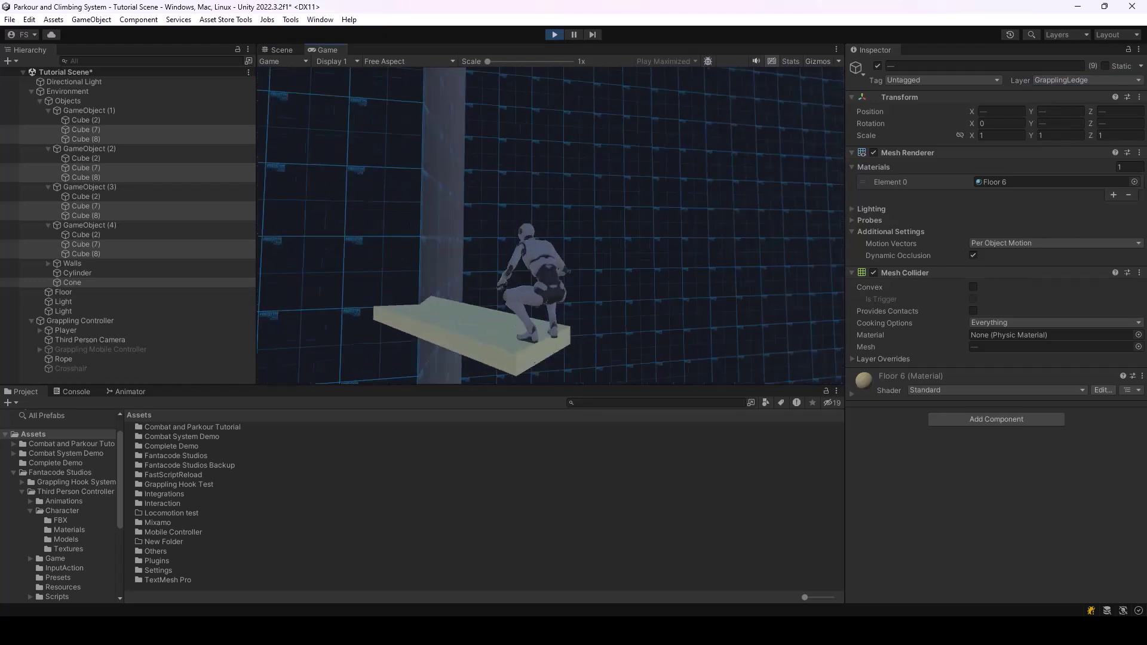
key(g)
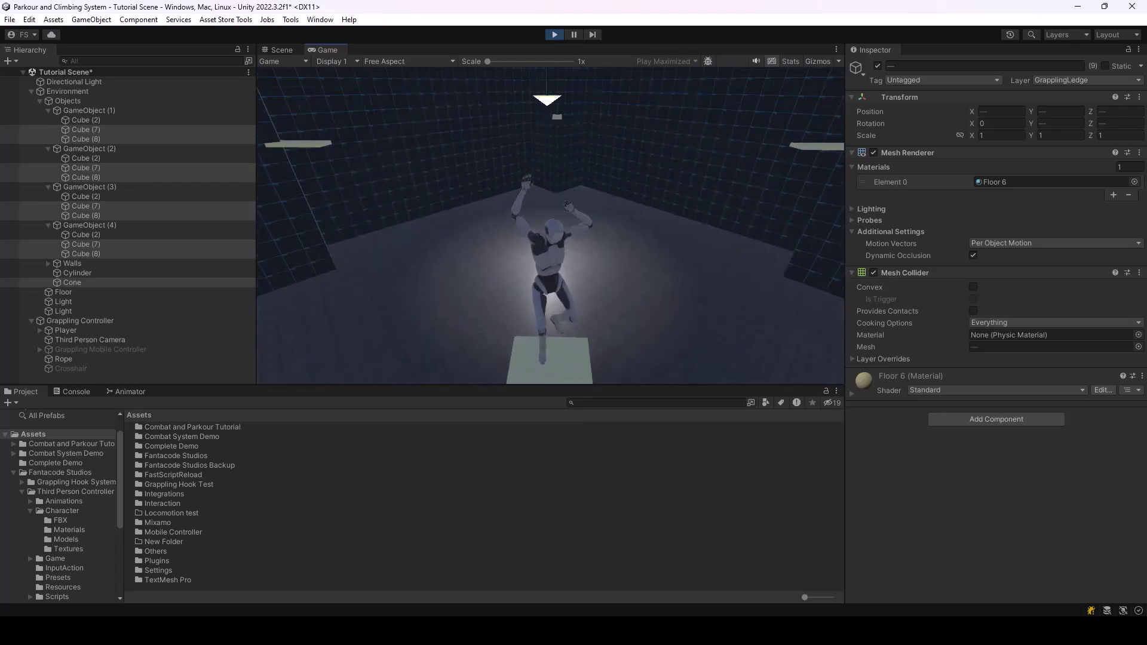
key(Escape)
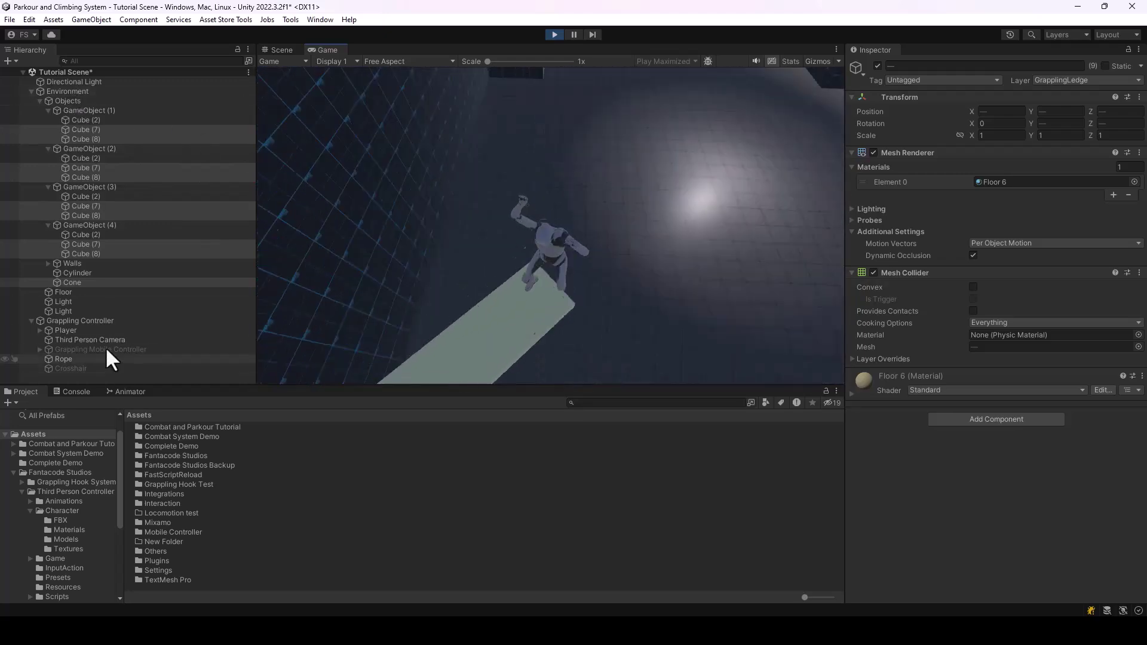
Add GrapplingLedge to the Ground Layer in the Player's Locomotion Controller, and return to the running game
click(83, 321)
click(86, 330)
scroll(1104, 287, down, 3)
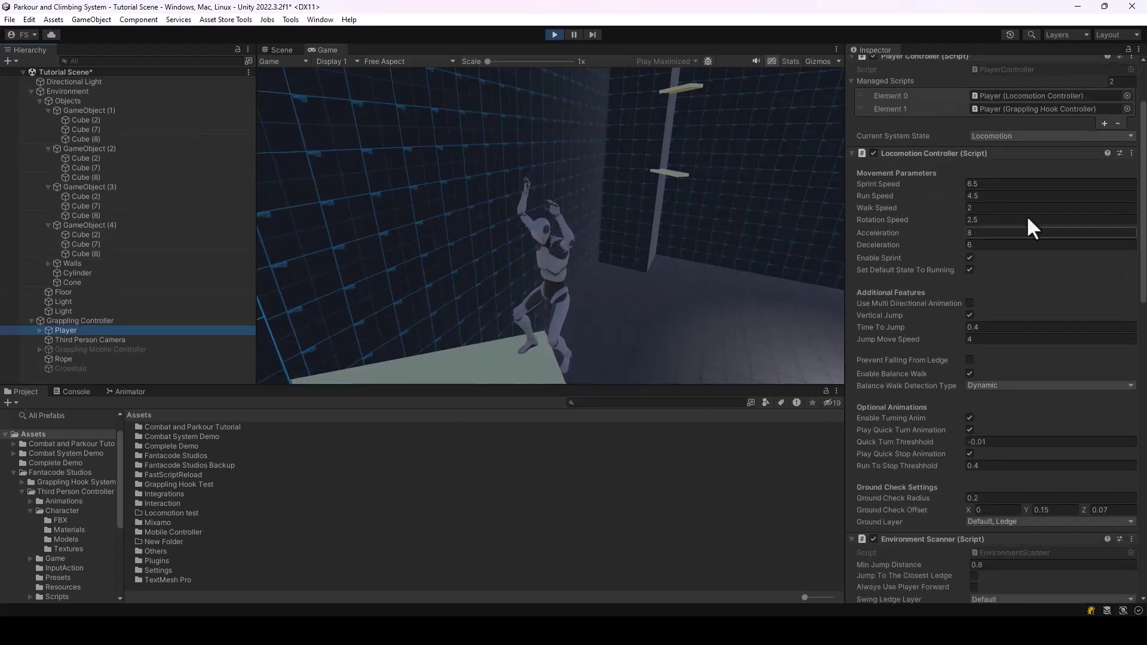
scroll(869, 206, down, 3)
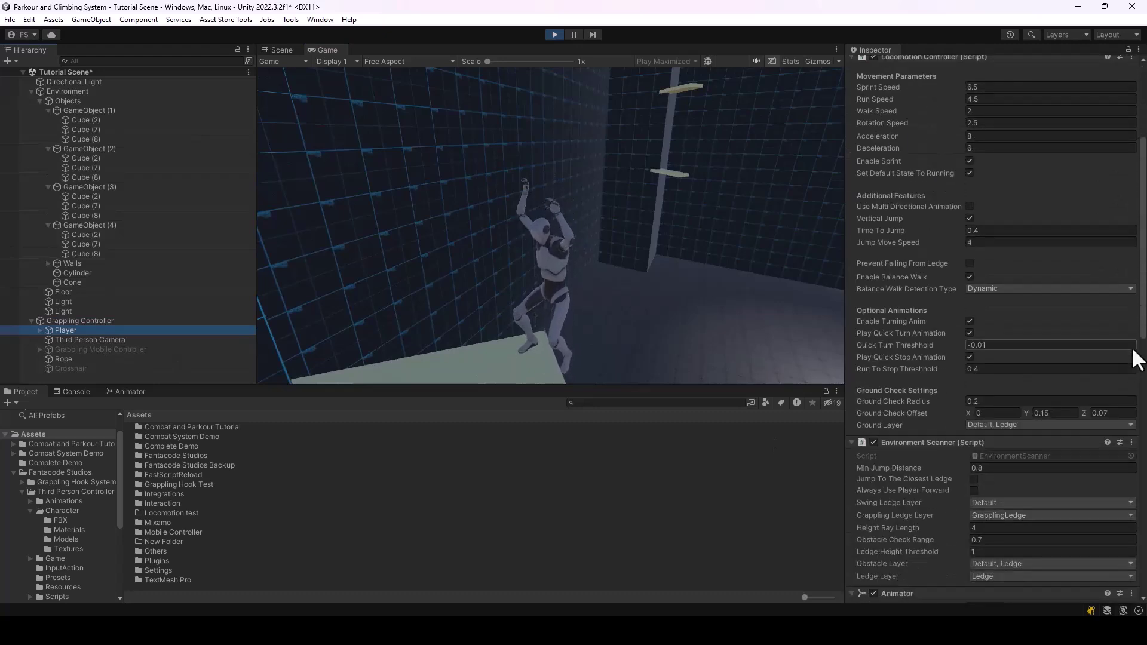
click(998, 424)
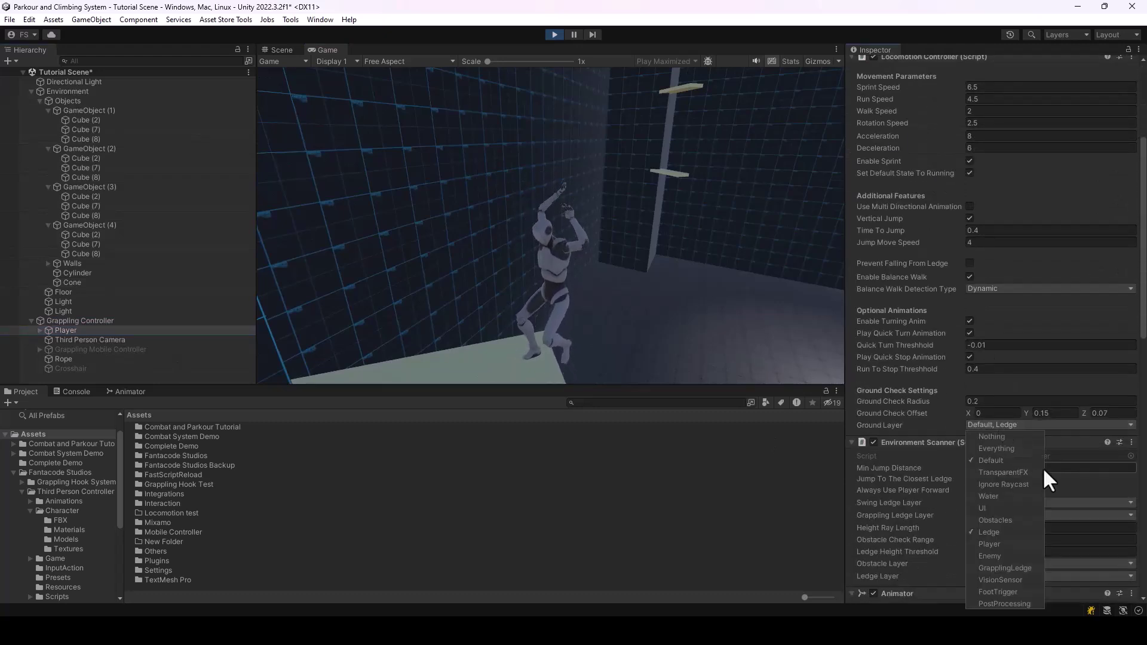
click(1015, 566)
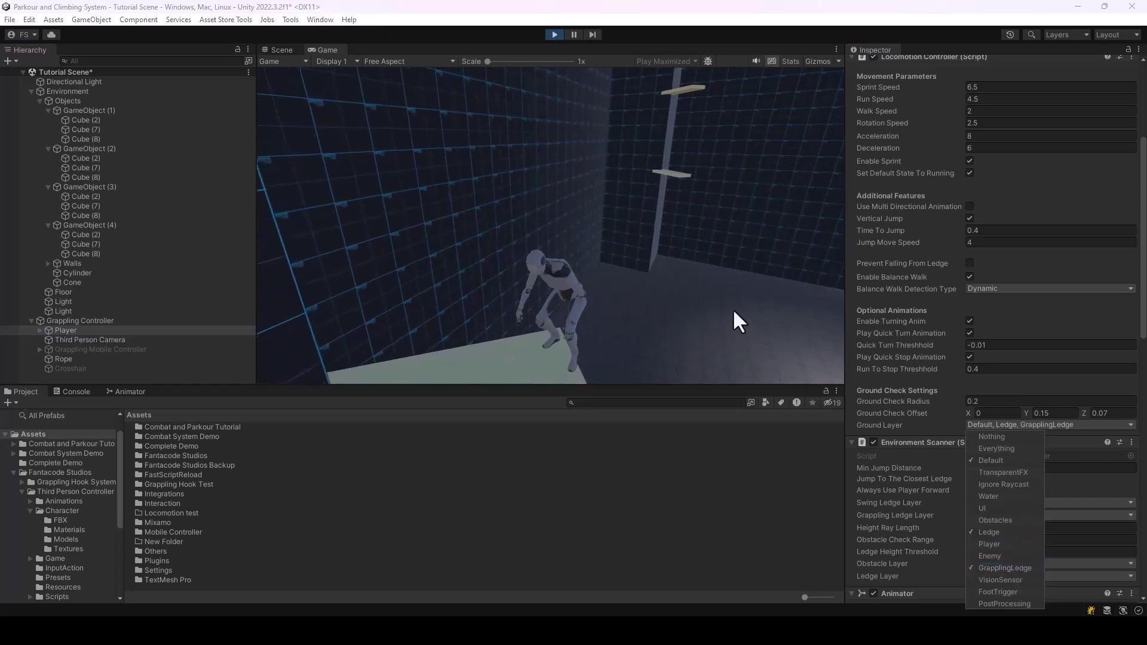
click(754, 306)
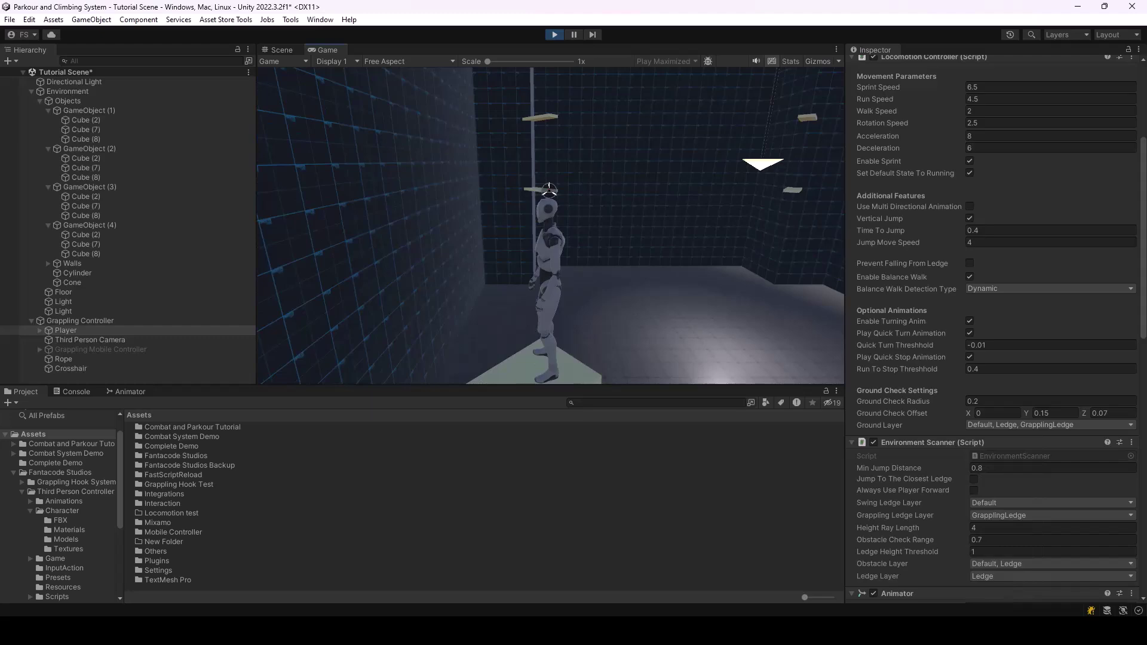
Test grappling onto another ledge and walking with the extended ground layer, and exit play mode
key(g)
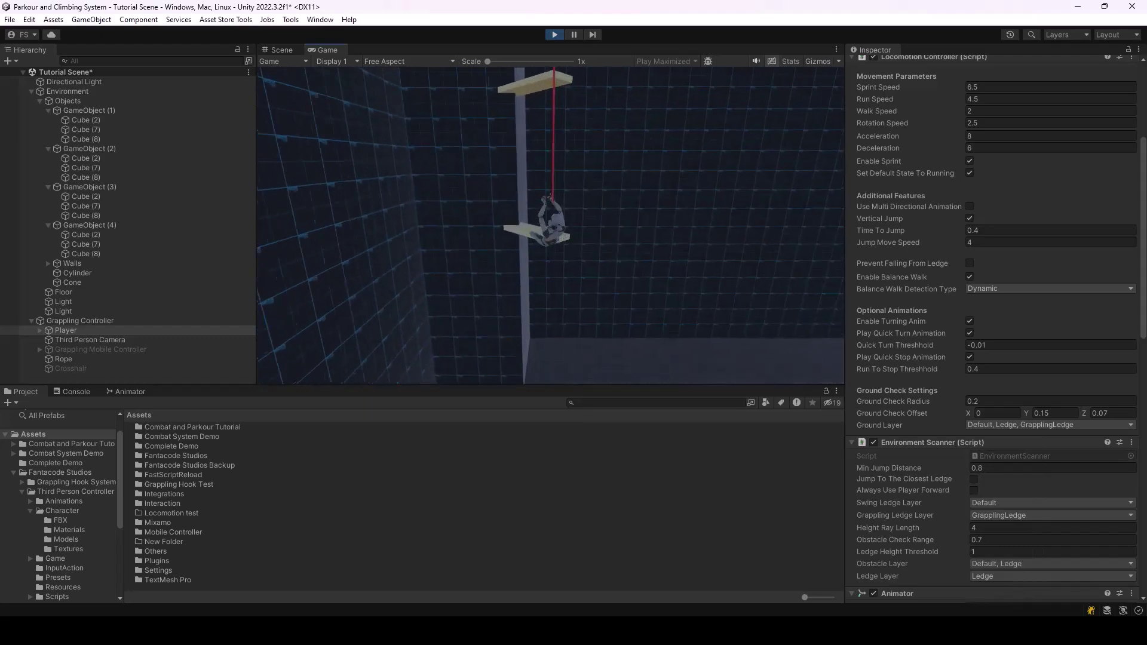
key(w)
key(q)
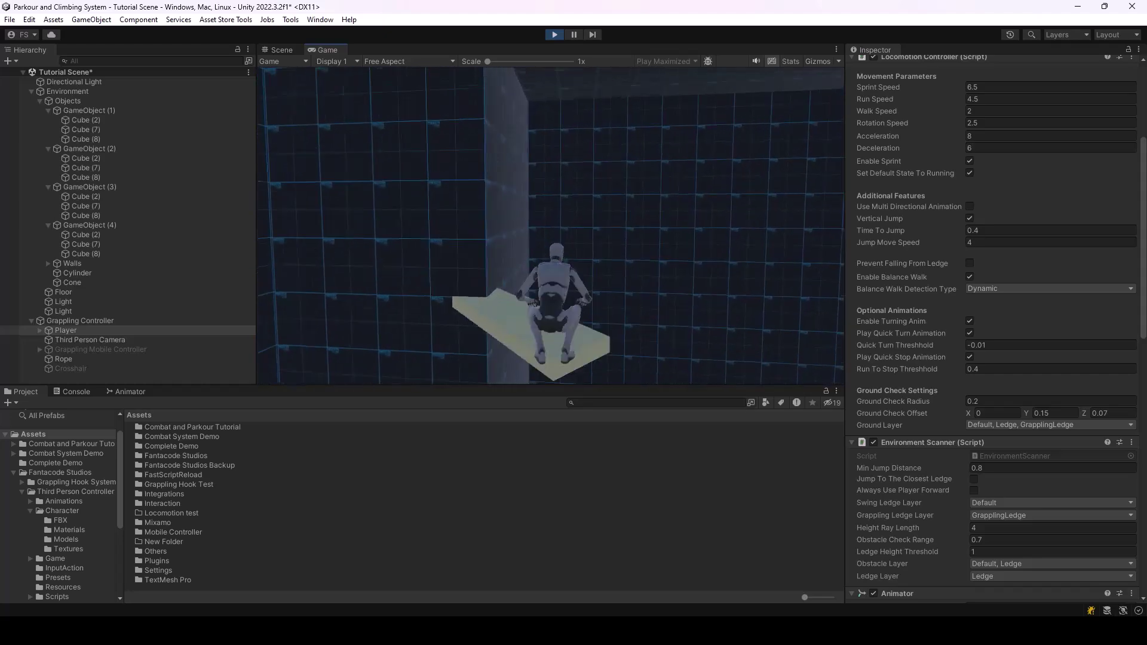
key(w)
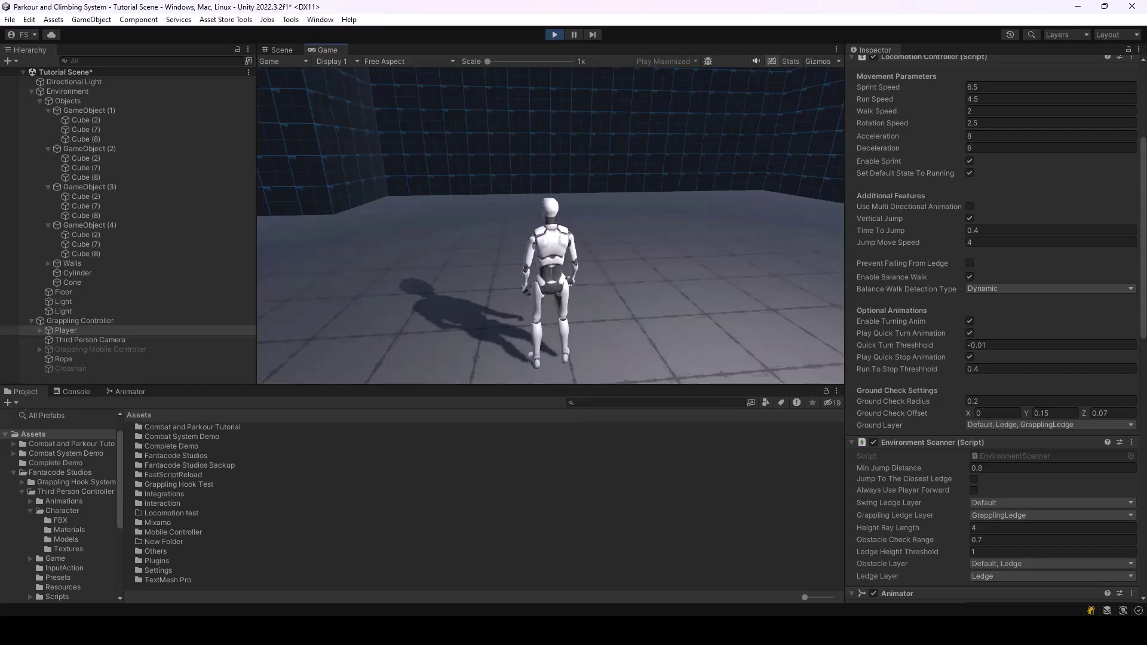
key(Escape)
click(551, 37)
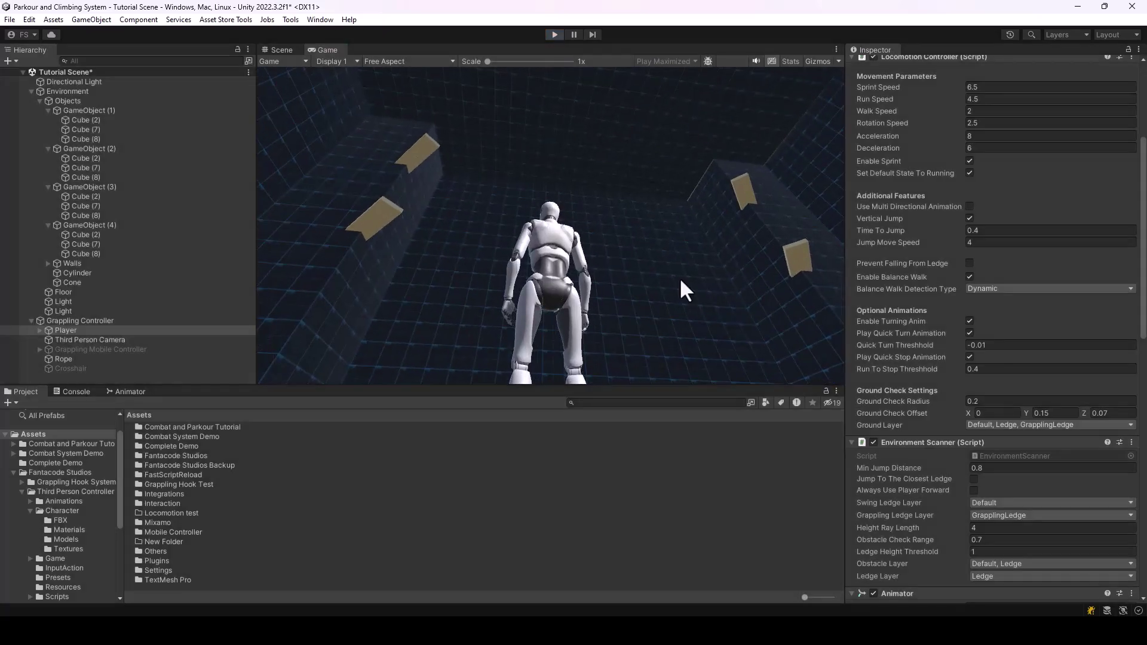
Open the Prefab folder inside Fantacode Studios > Grappling Hook System > Game in the project assets
right_drag(648, 253, 369, 440)
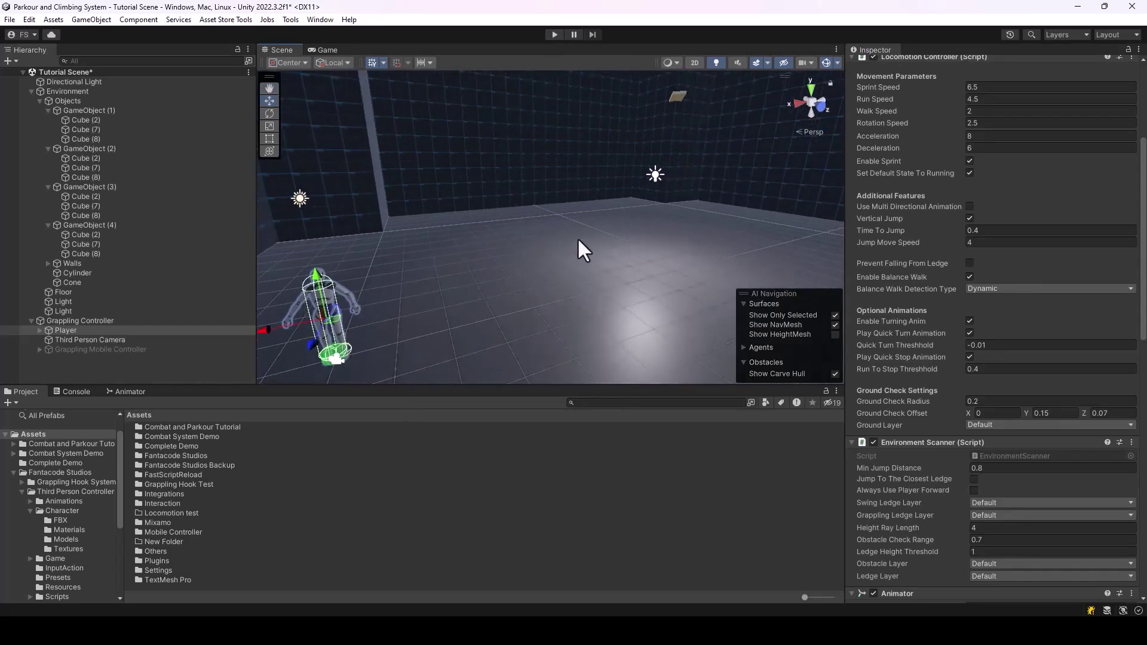
right_drag(577, 238, 56, 485)
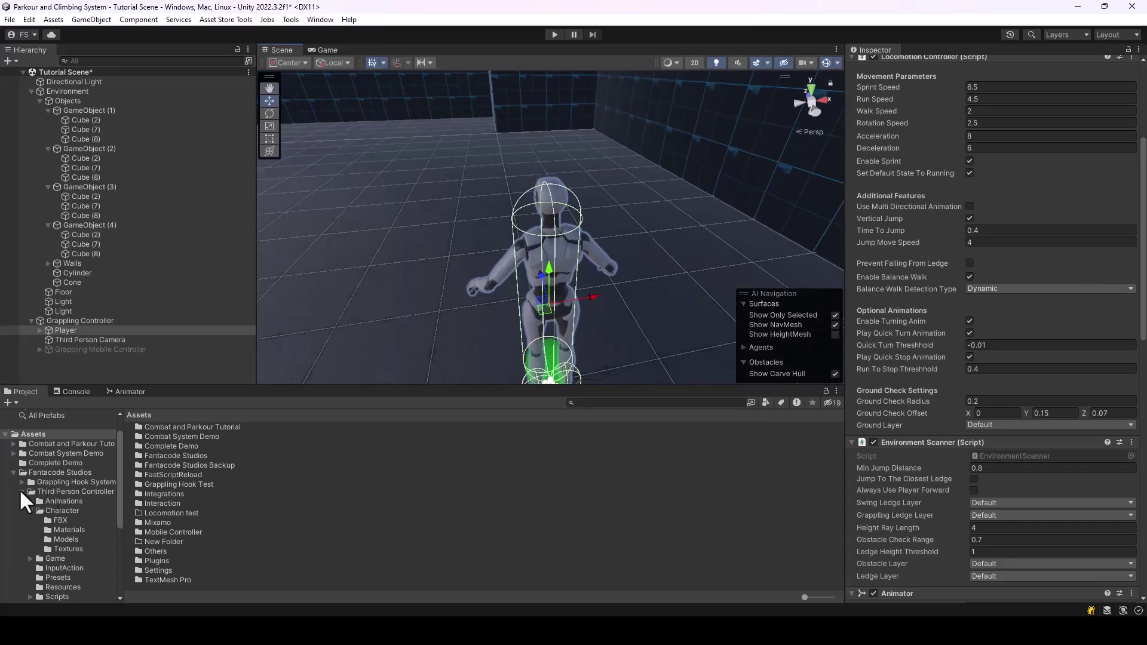
click(22, 491)
click(71, 482)
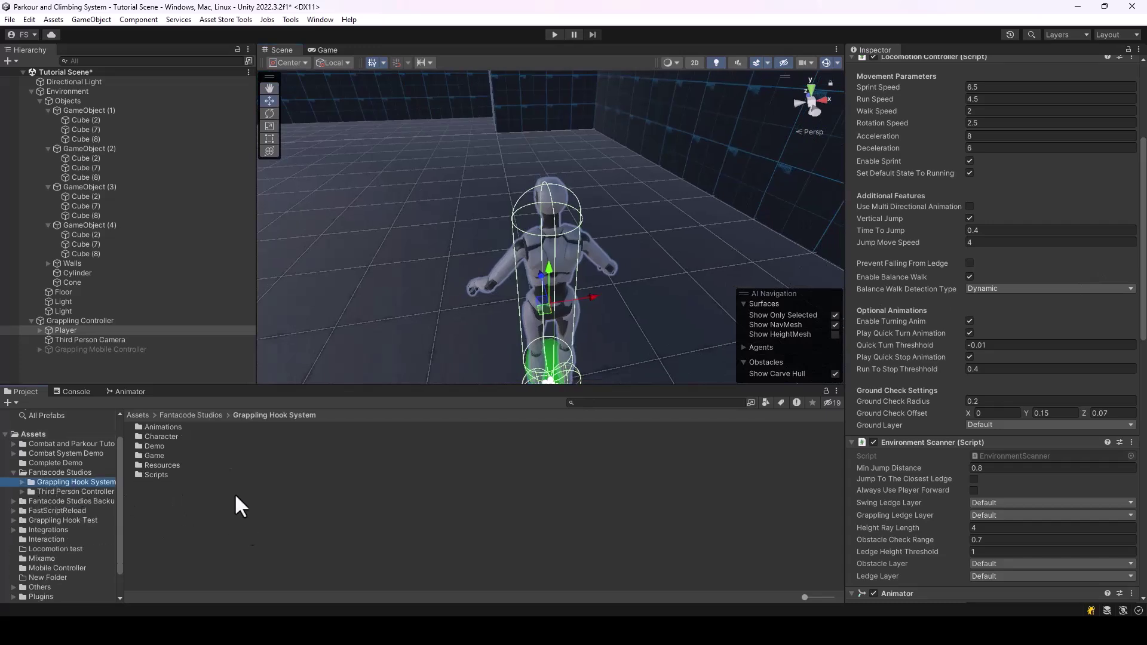
double_click(158, 456)
click(153, 475)
double_click(154, 475)
Inspect the Gun prefab in prefab editing mode and return to the Tutorial Scene
double_click(145, 446)
mouse_move(543, 279)
right_down()
mouse_move(488, 304)
mouse_move(564, 285)
mouse_move(540, 287)
right_up()
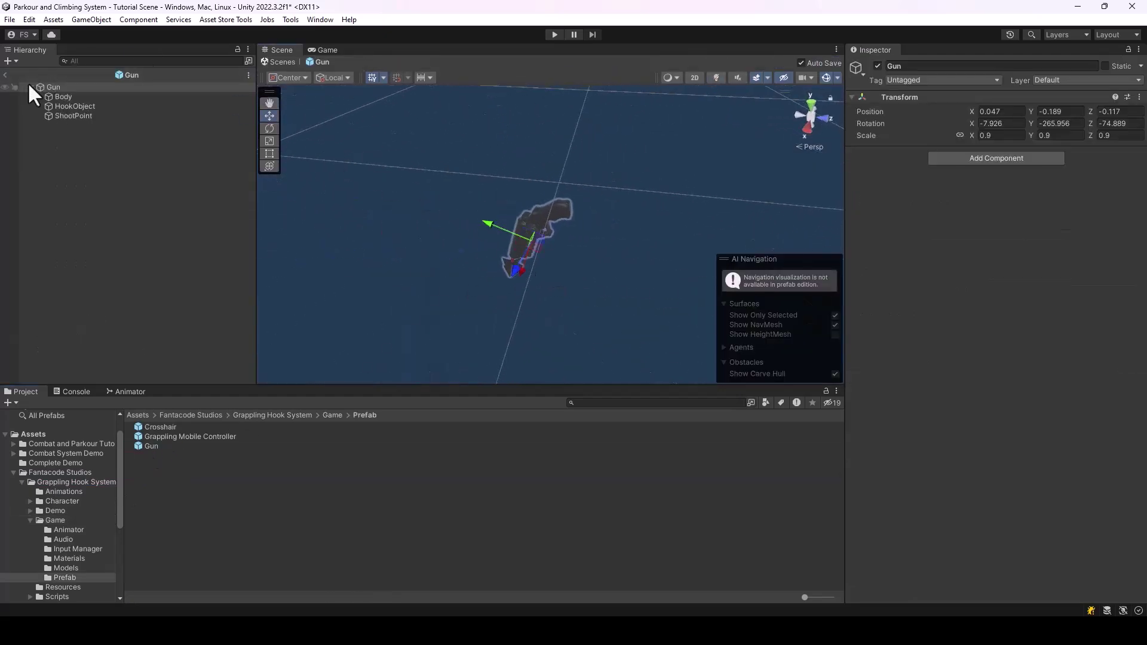
click(4, 75)
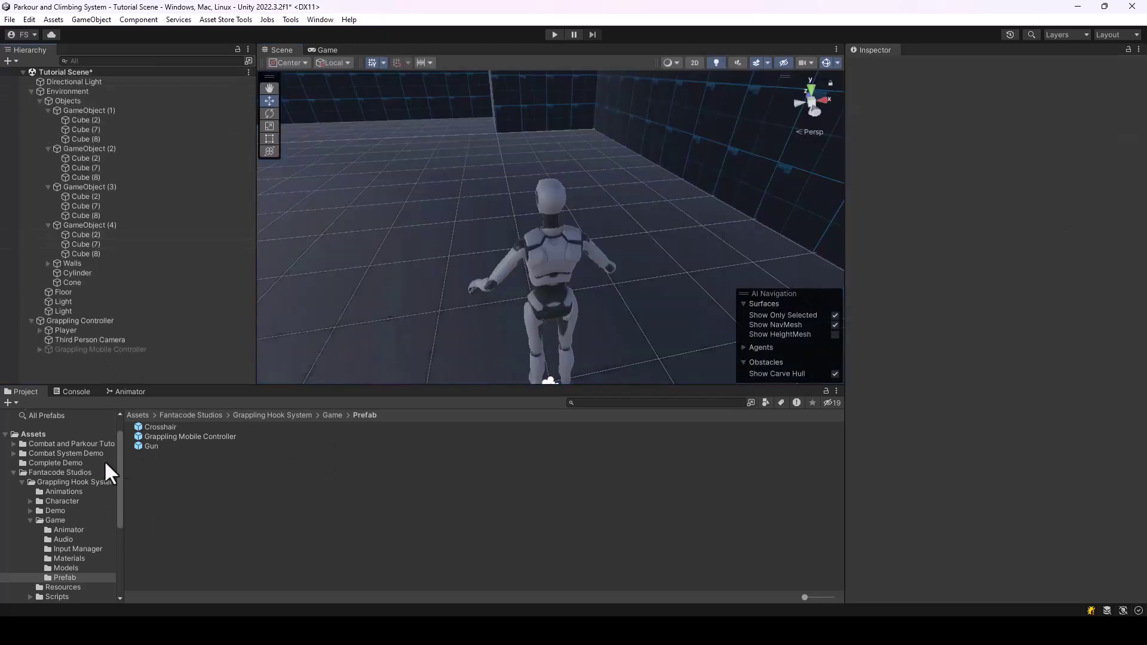
Expand the Player's Armature and Skeleton through the spine and right arm, and select the Right_Hand bone with its children shown
click(39, 330)
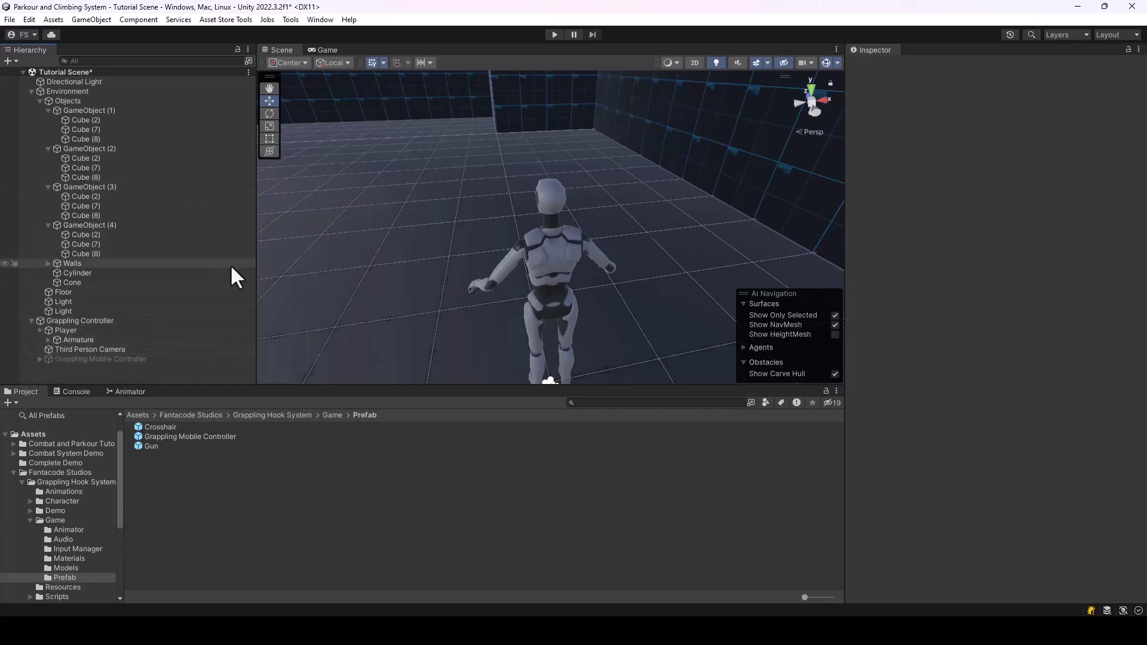
click(48, 340)
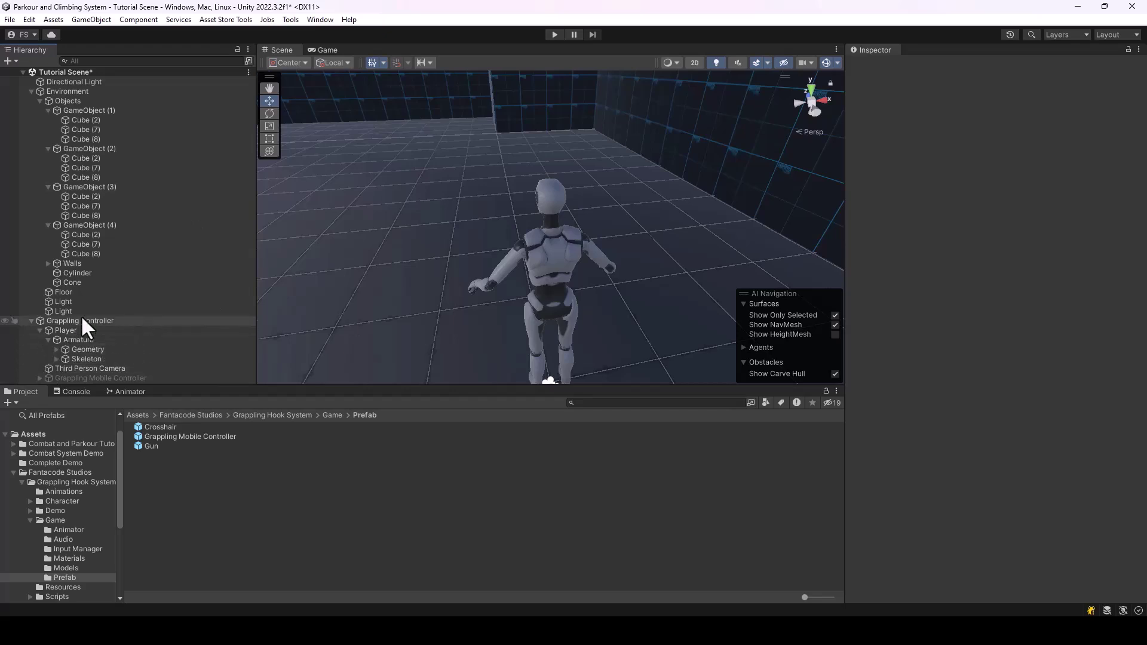
click(56, 358)
click(64, 361)
click(74, 359)
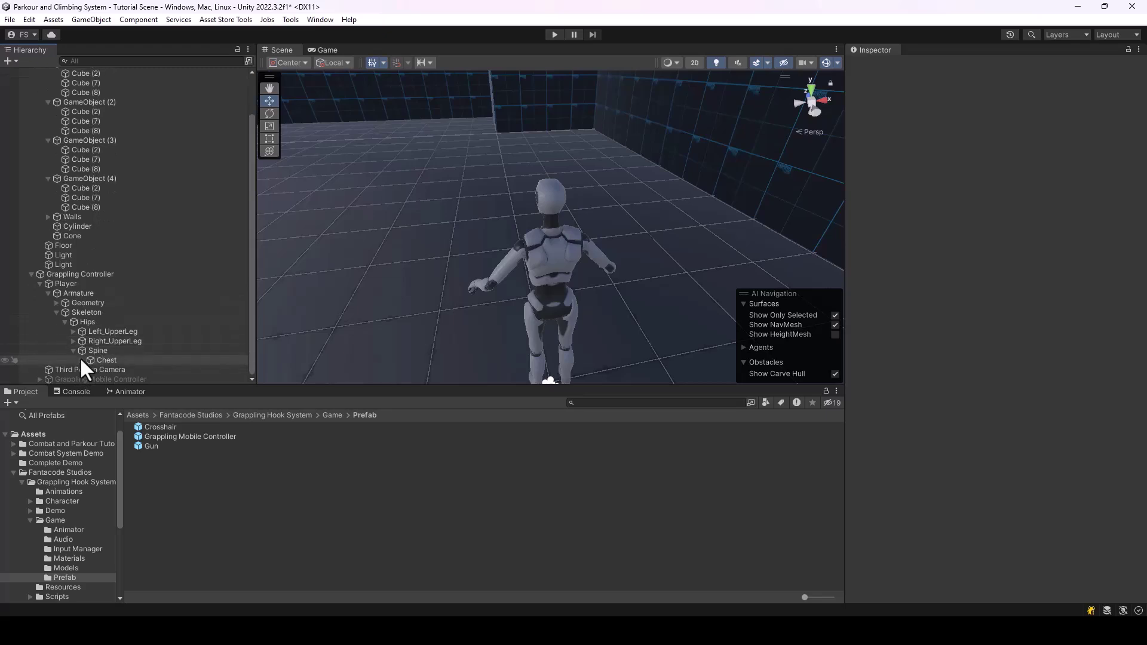
click(82, 369)
click(90, 360)
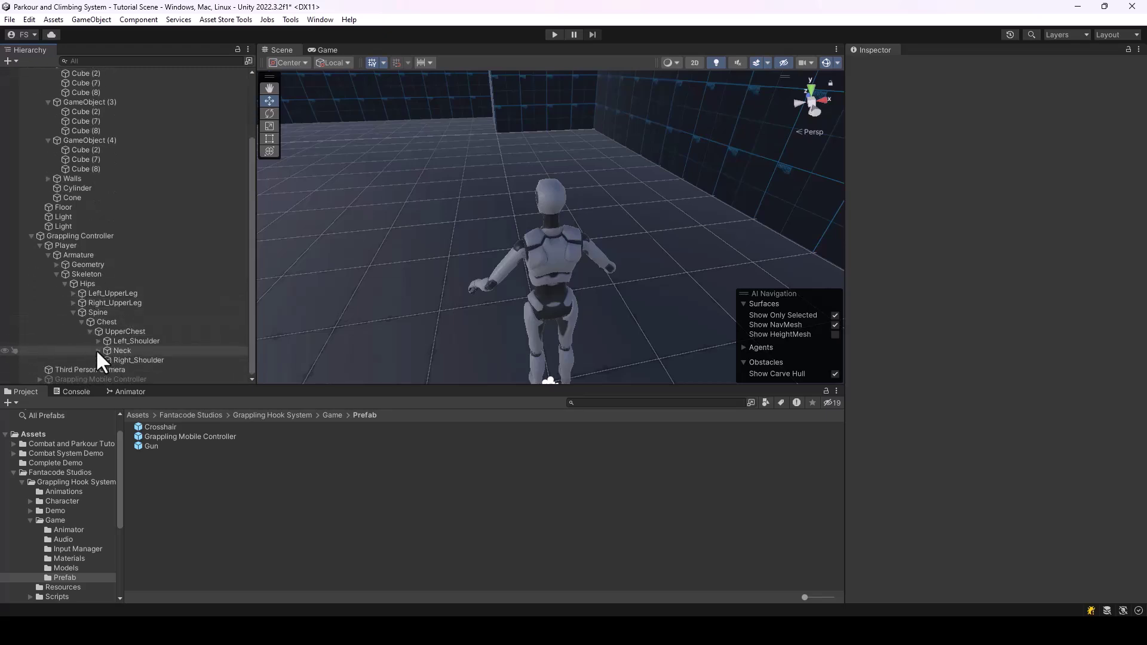
click(97, 359)
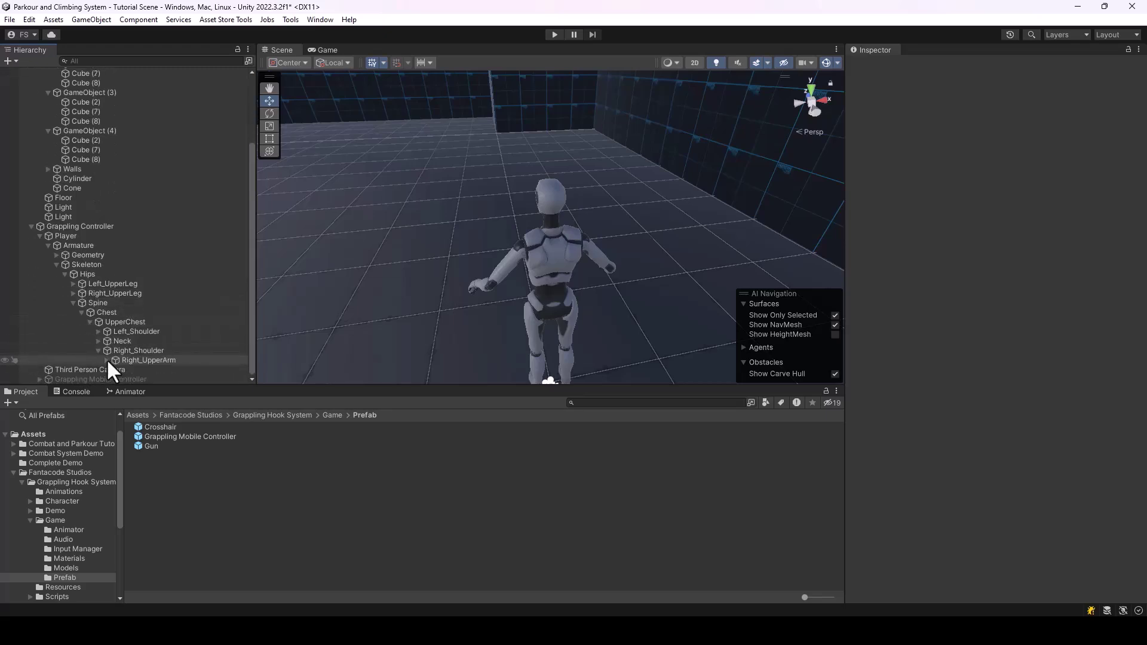
click(107, 360)
click(115, 360)
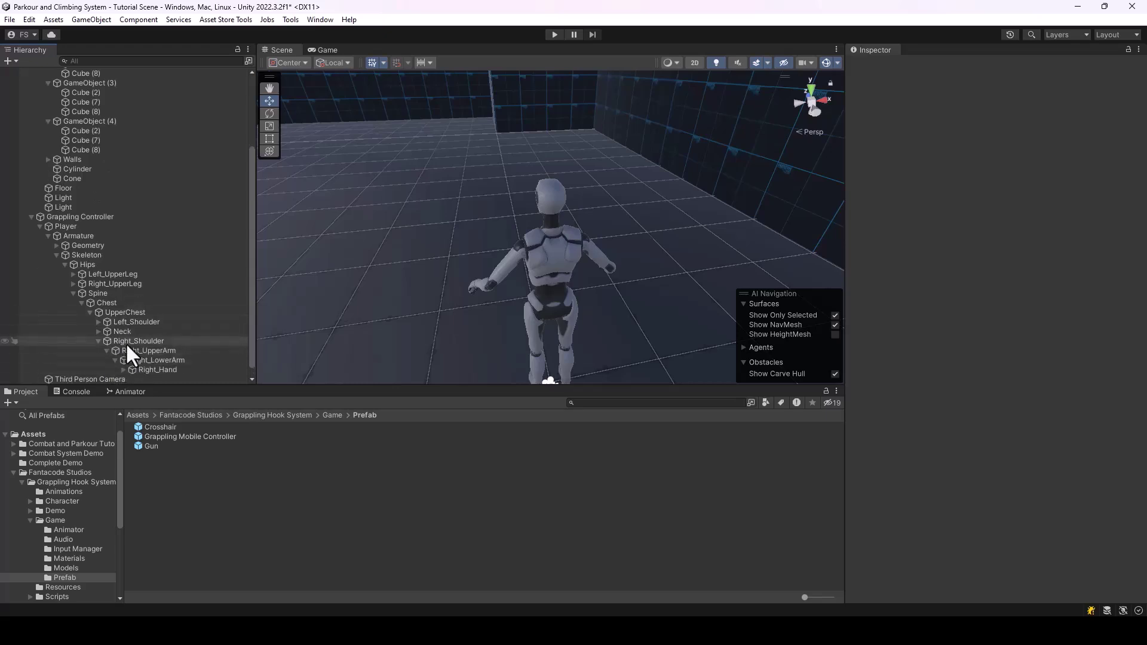
click(143, 360)
click(123, 360)
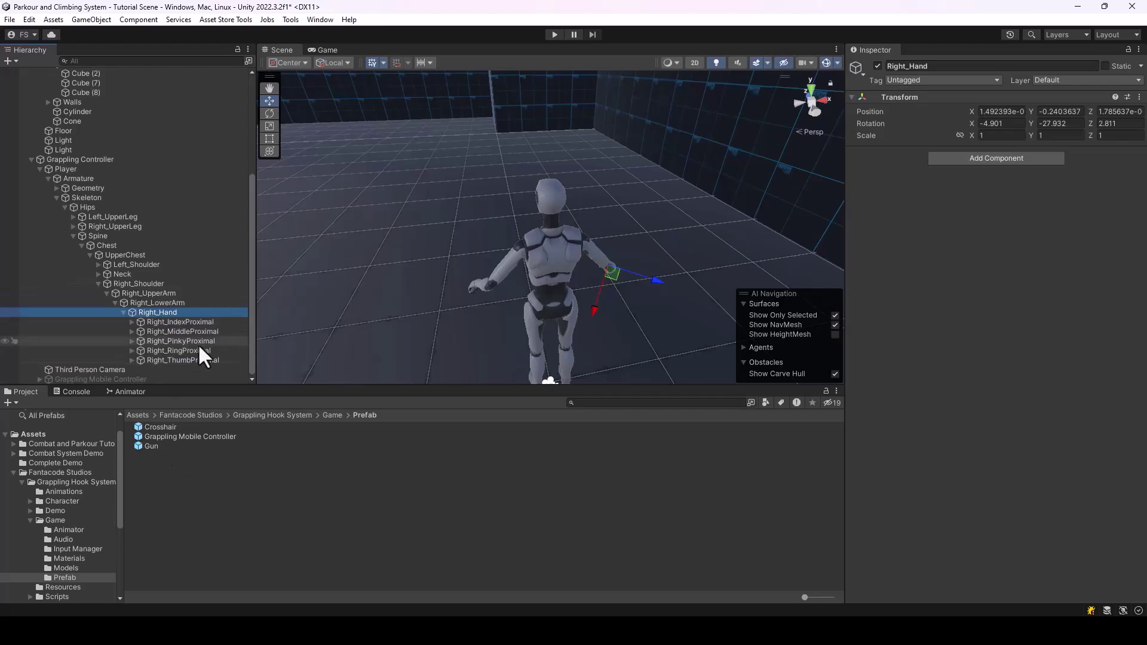
Add the Gun prefab as a child of Right_Hand and view it in the character's hand
drag(151, 445, 164, 313)
alt+drag(481, 284, 86, 309)
click(599, 294)
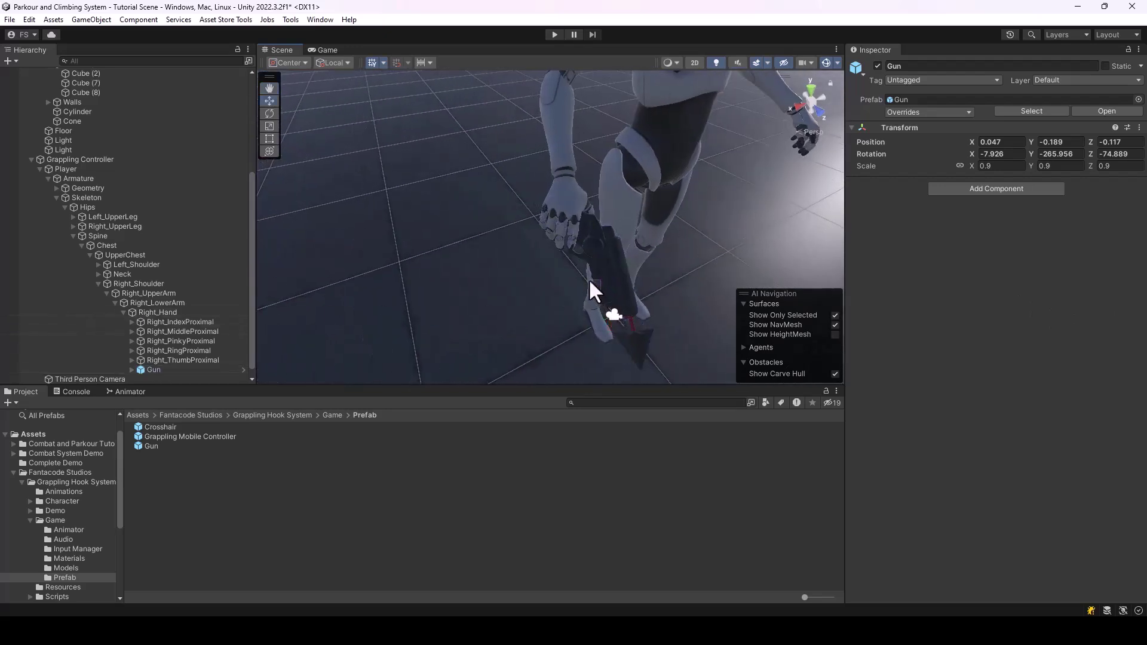
Try shifting the Gun's position at the character's right hand, and undo the move
click(605, 289)
mouse_move(608, 308)
mouse_down()
mouse_move(609, 317)
mouse_move(601, 309)
mouse_up()
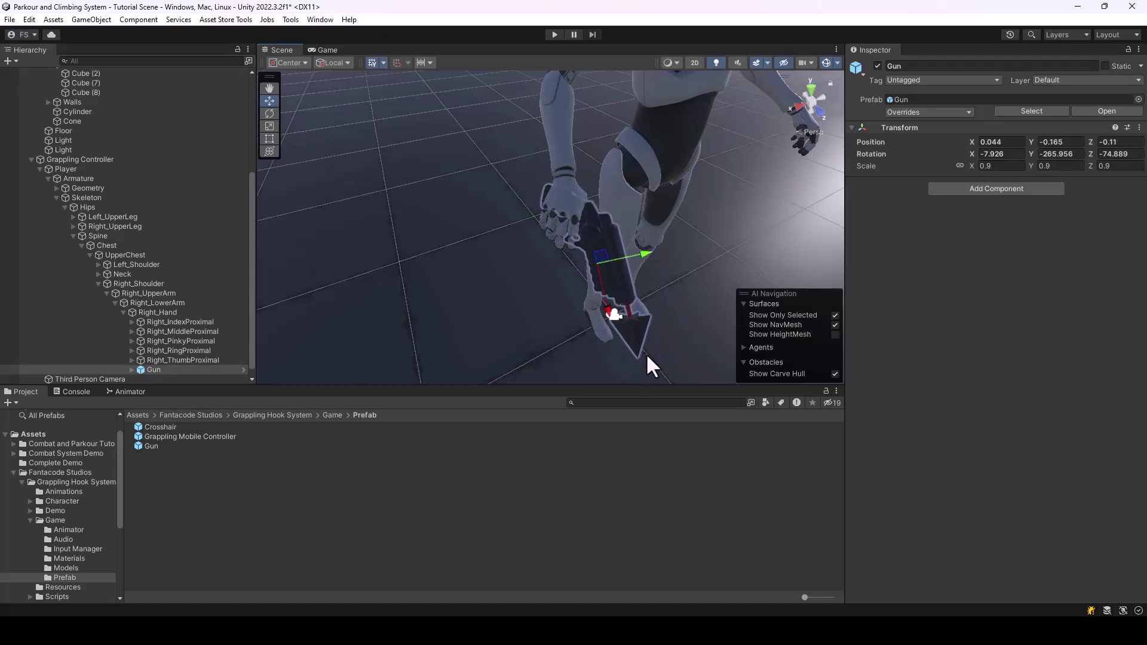
key(ctrl+z)
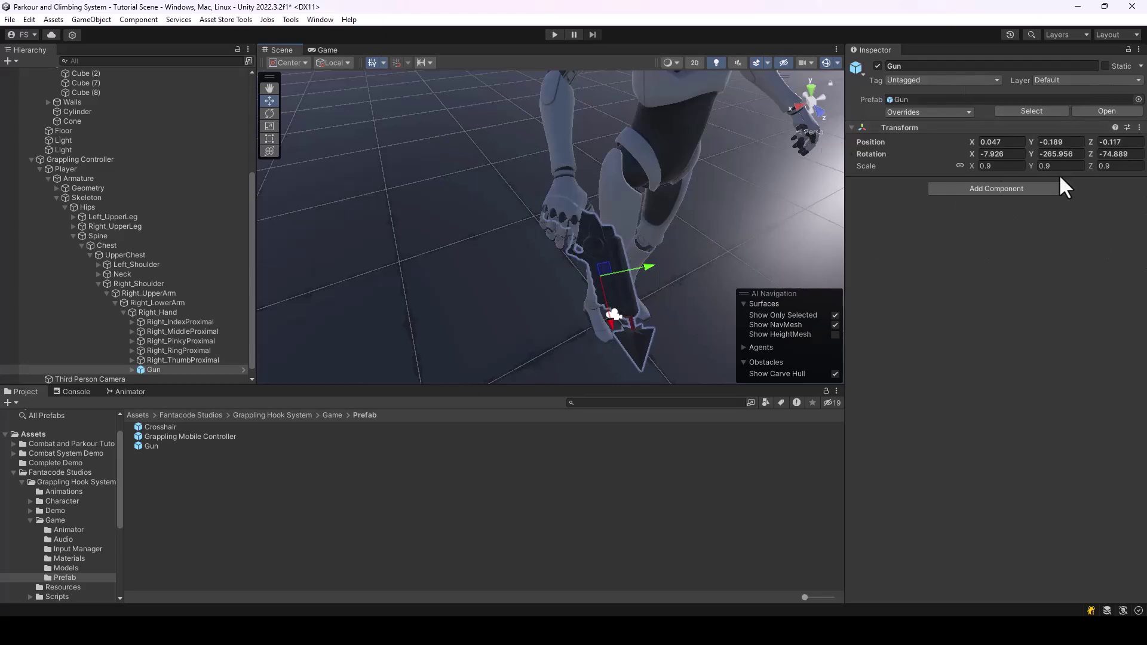
Examine the Gun's child objects Body, HookObject and ShootPoint on the character's hand
alt+drag(691, 353, 722, 282)
scroll(723, 282, up, 2)
click(131, 369)
scroll(172, 332, down, 2)
click(167, 343)
click(175, 350)
click(174, 358)
alt+drag(418, 328, 483, 340)
right_drag(482, 339, 497, 344)
right_drag(392, 331, 385, 318)
alt+drag(384, 318, 370, 334)
Try sliding HookObject away from the gun along its X axis, compare it with ShootPoint, and undo the moves
click(173, 350)
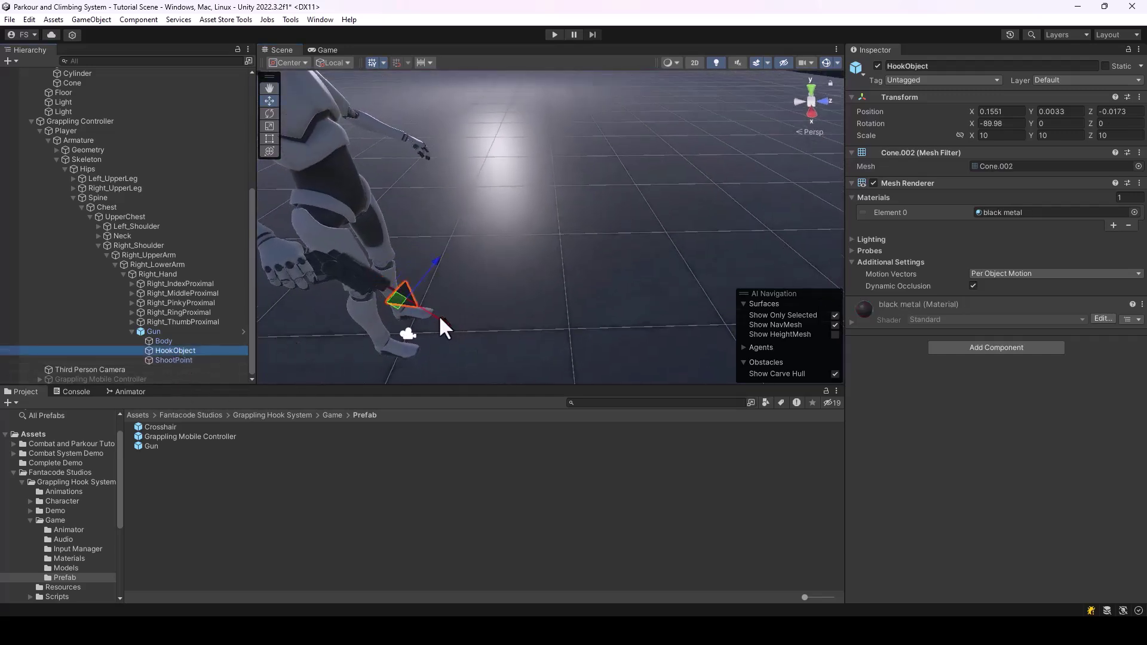
drag(435, 317, 527, 375)
key(f)
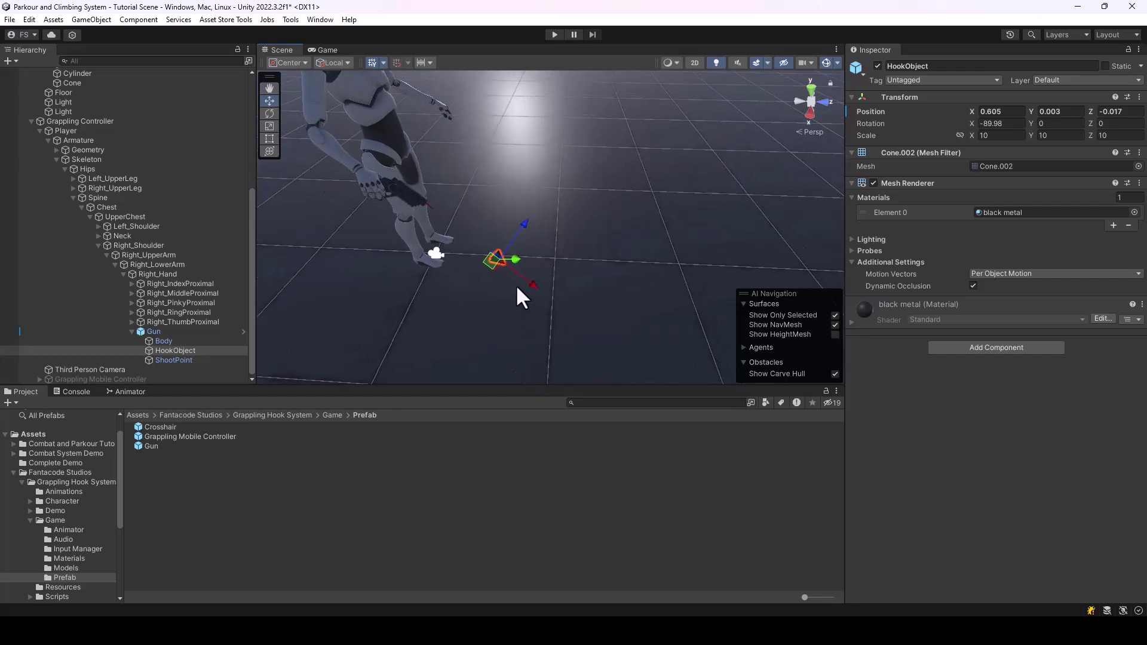
drag(578, 324, 484, 307)
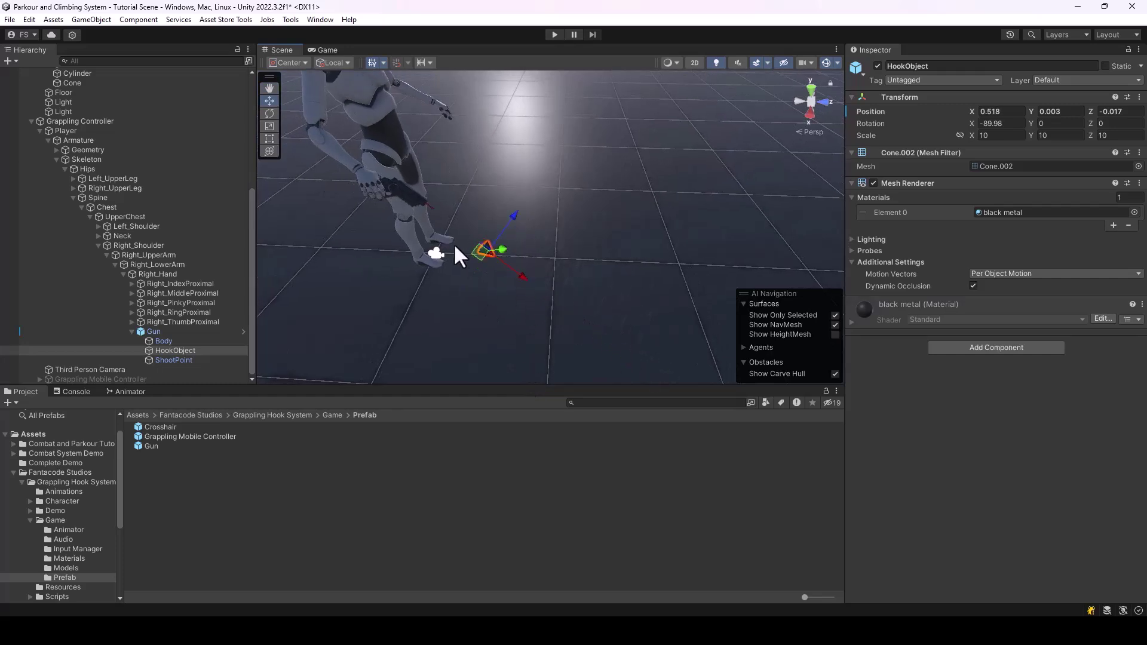
click(179, 360)
alt+drag(411, 284, 425, 246)
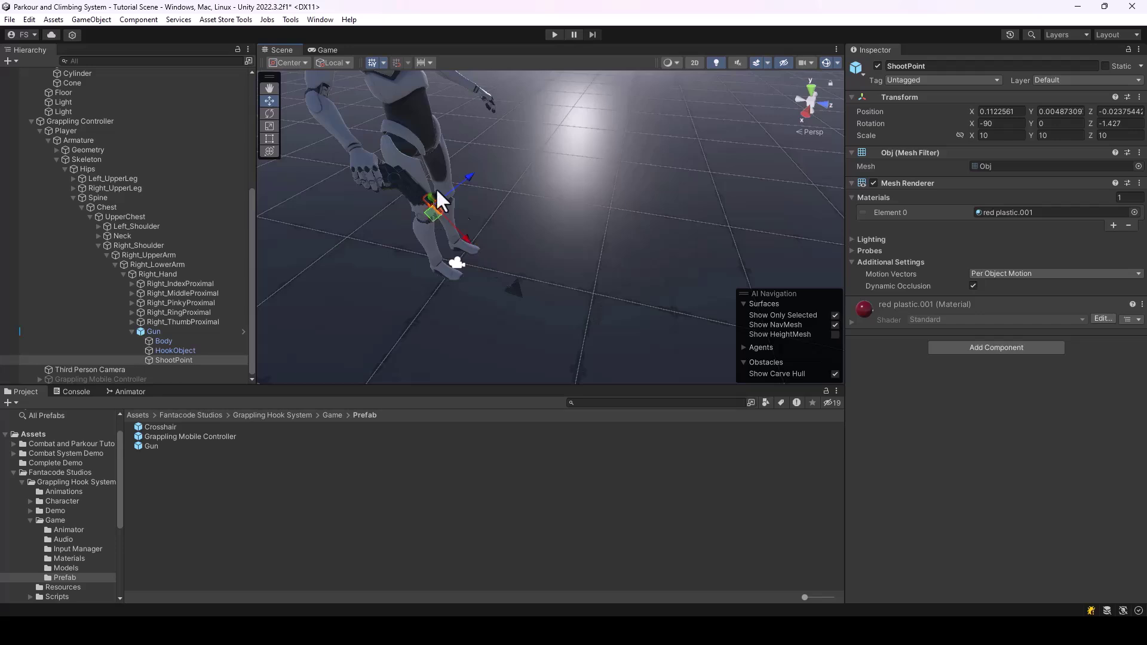
key(ctrl+z)
key(ctrl+z)
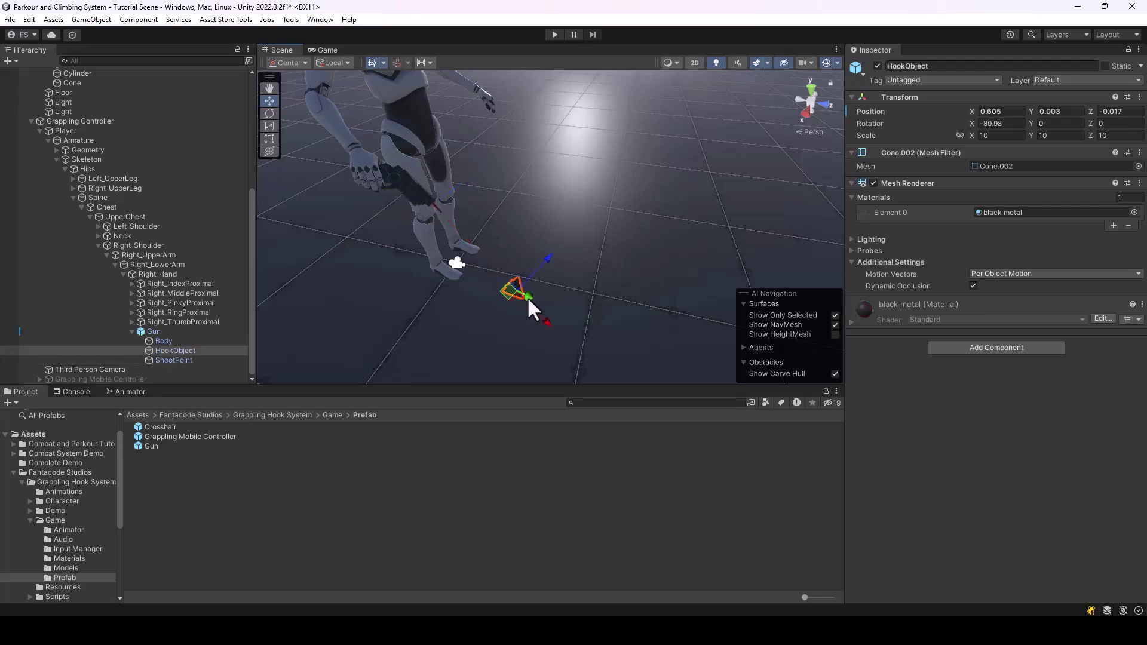
alt+drag(466, 226, 577, 180)
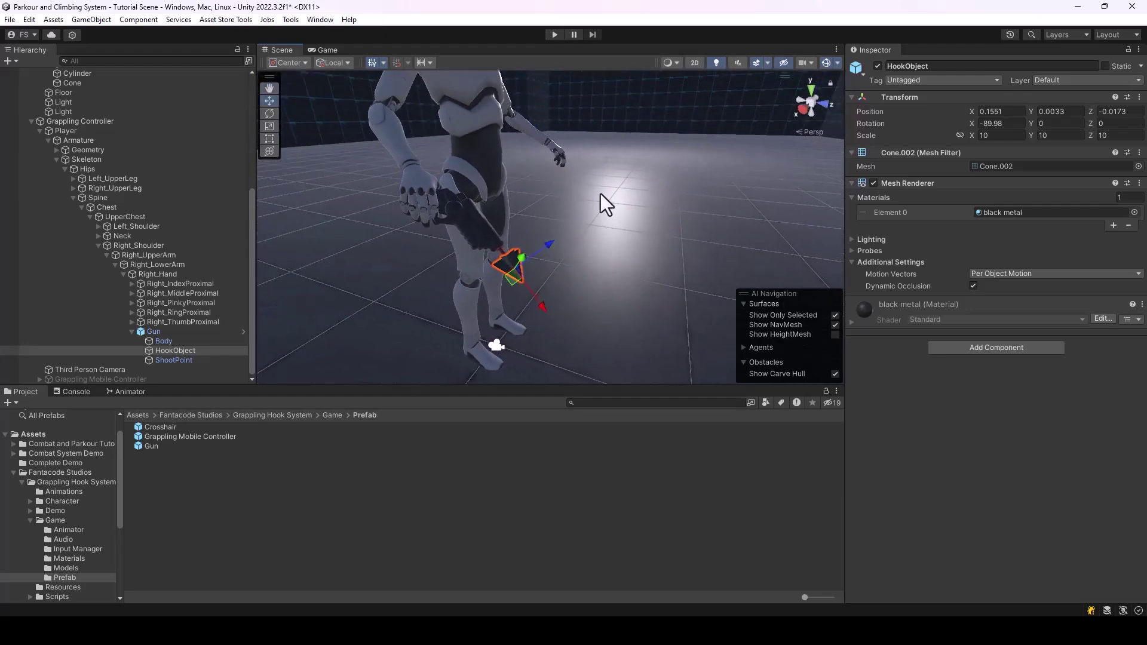
alt+drag(664, 256, 625, 182)
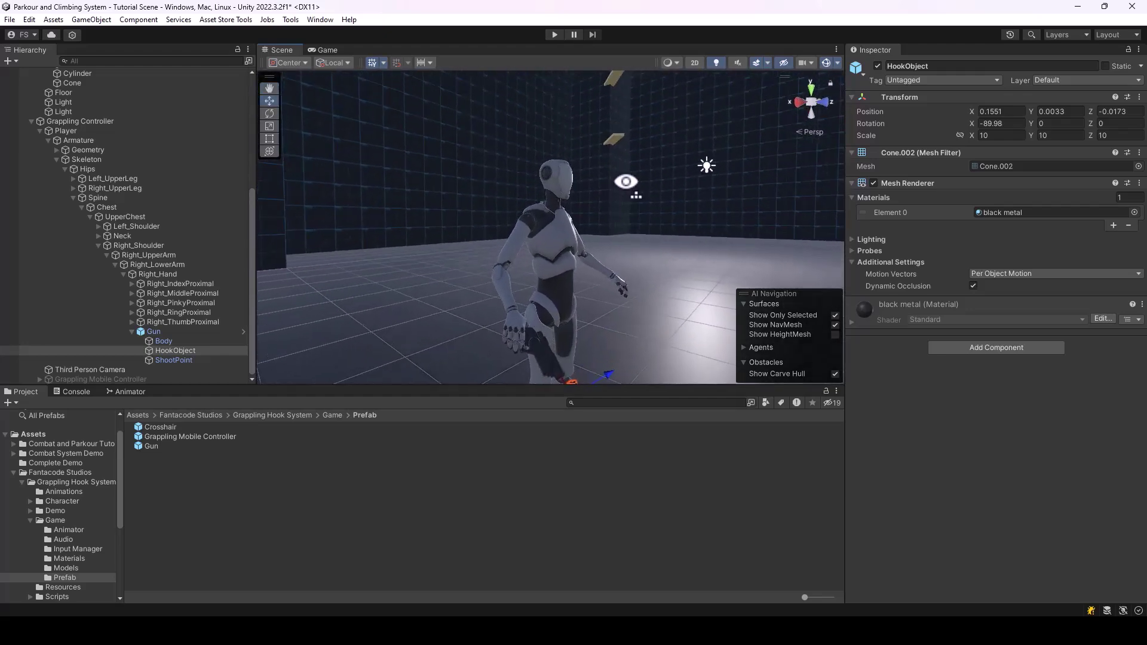
In the rope settings of the Player's Grappling Hook Controller, assign HookObject as Hook Object and ShootPoint as Rope Start Point
click(90, 130)
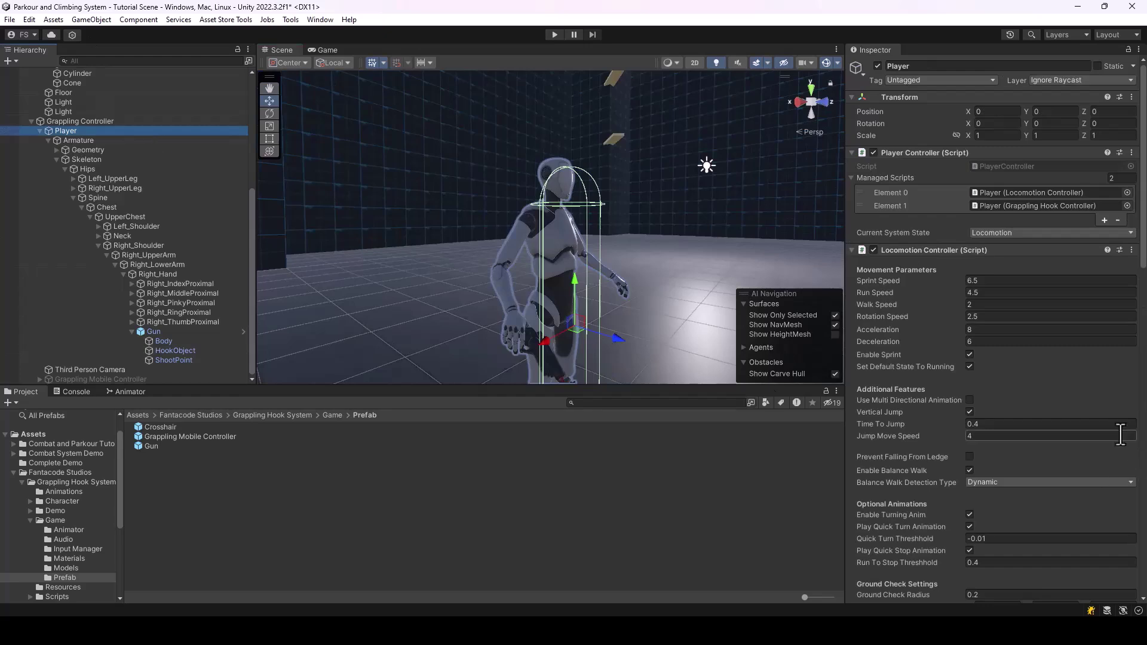
scroll(1121, 439, down, 5)
scroll(1122, 439, down, 5)
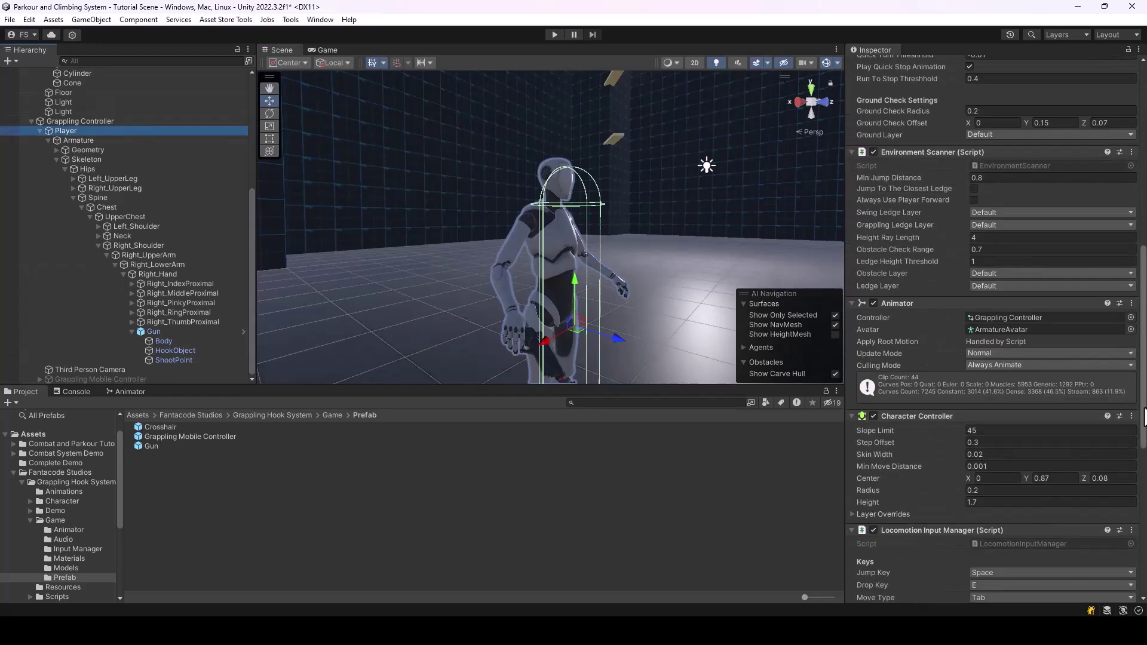
scroll(1134, 396, down, 5)
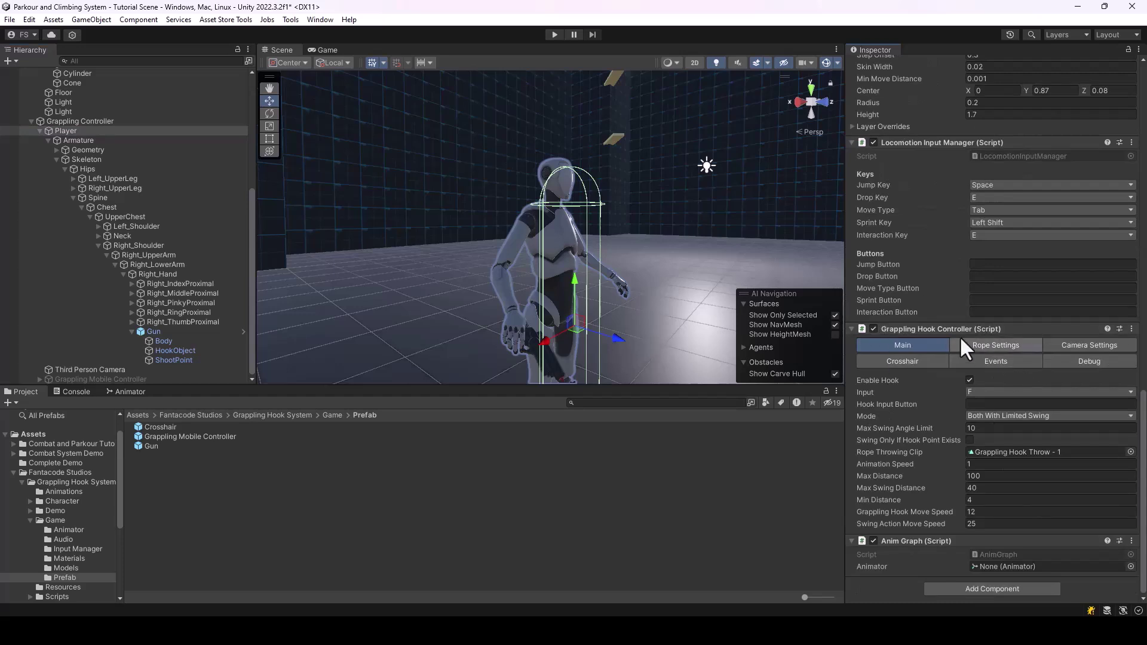
click(997, 346)
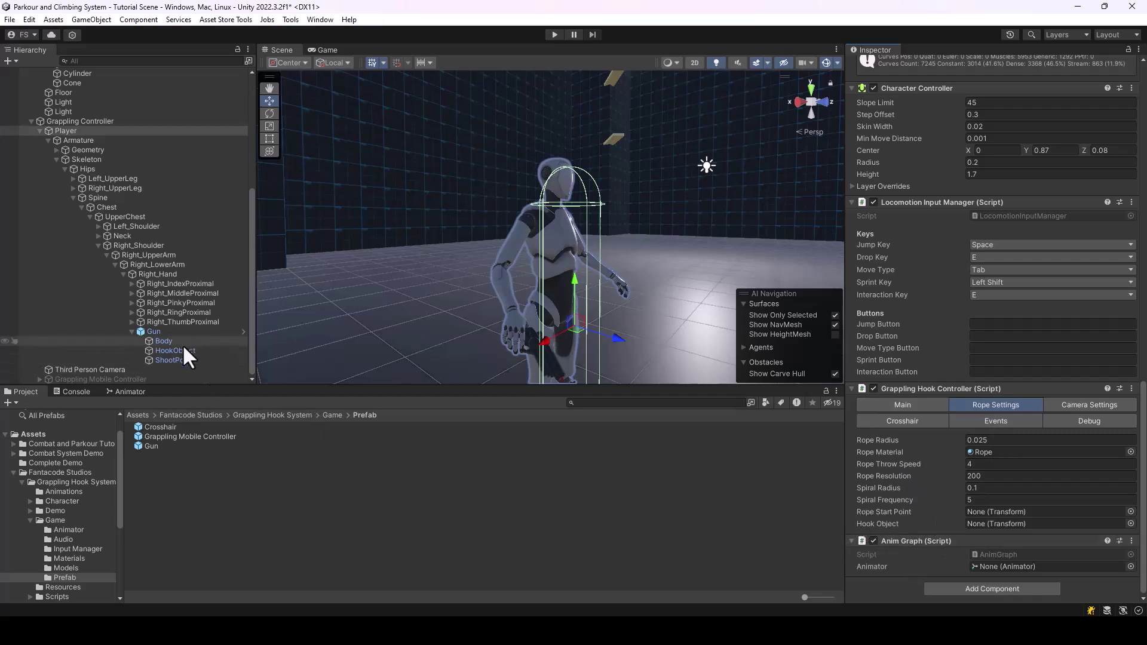
drag(185, 347, 1049, 525)
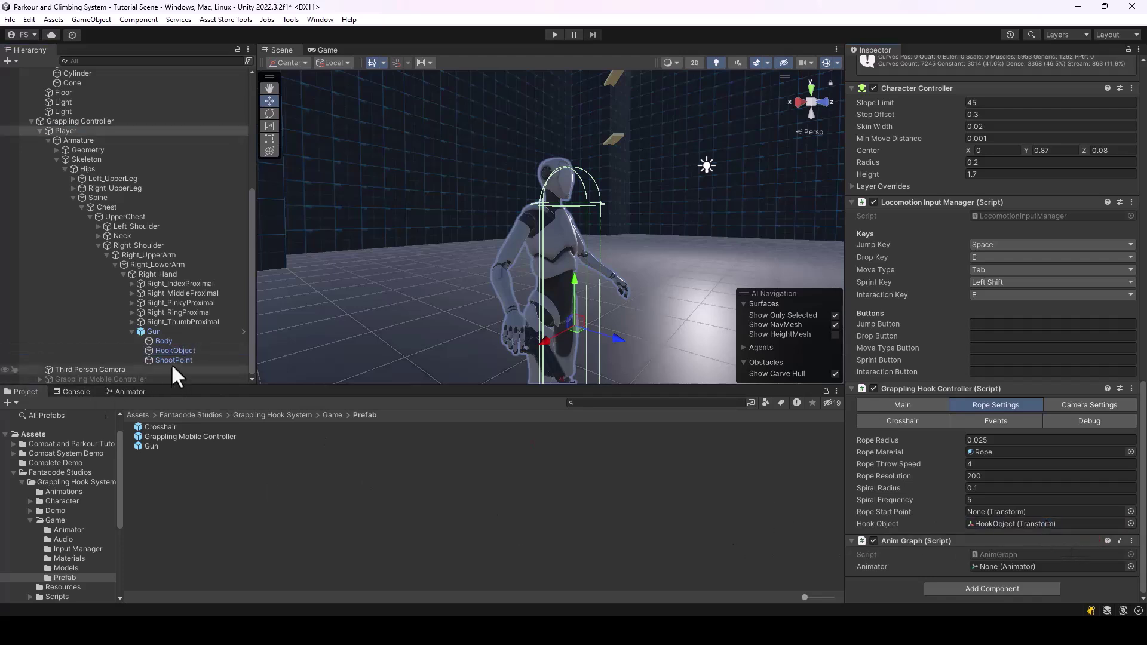
drag(176, 360, 1019, 514)
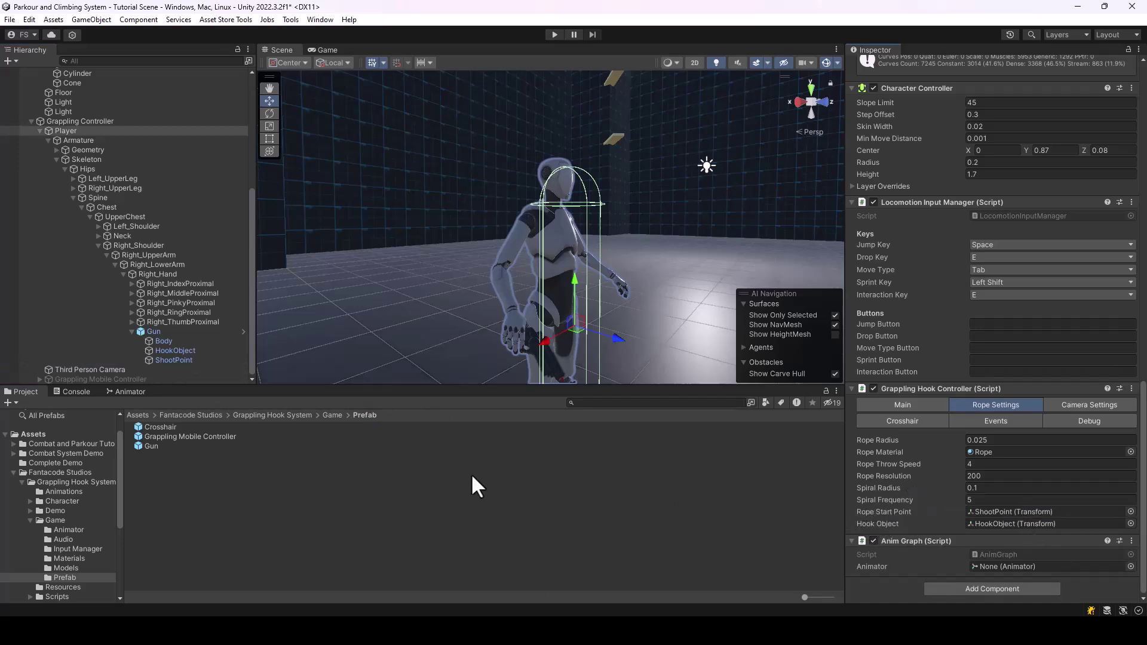
Run the scene and test grappling to ledges and swinging with the gun in hand
click(552, 34)
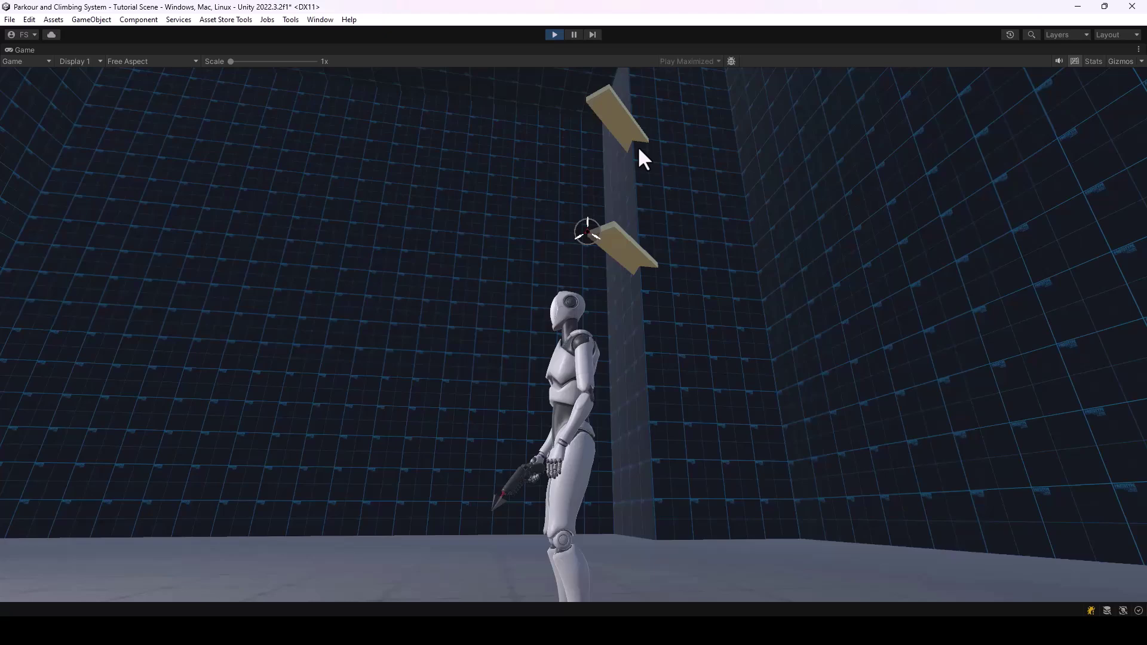
key(g)
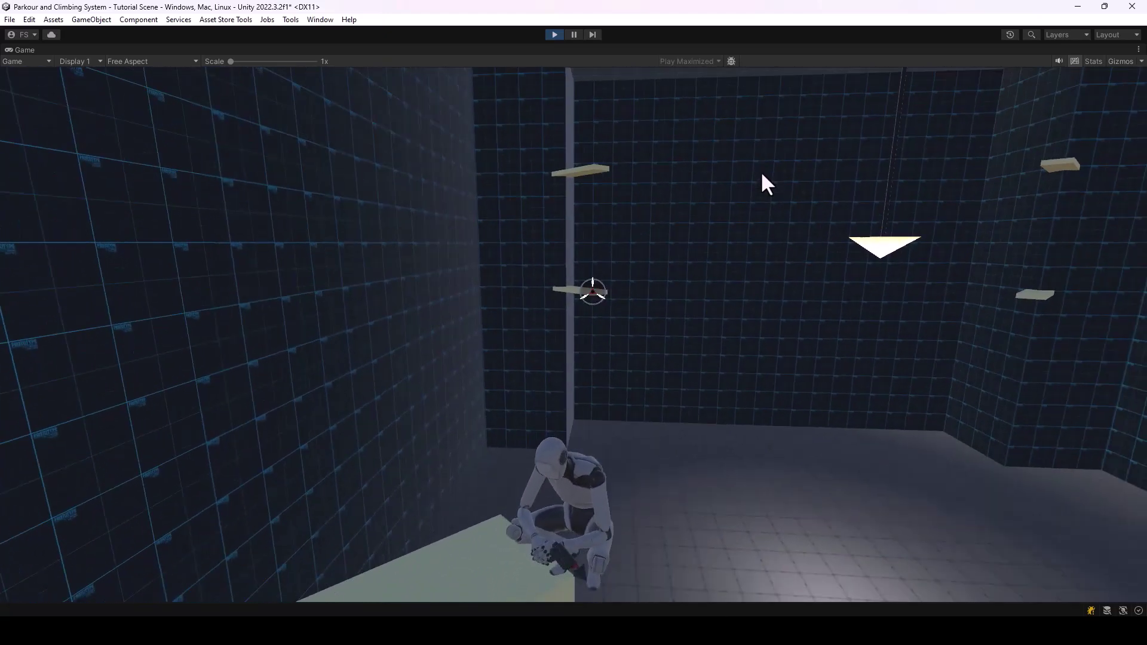
key(g)
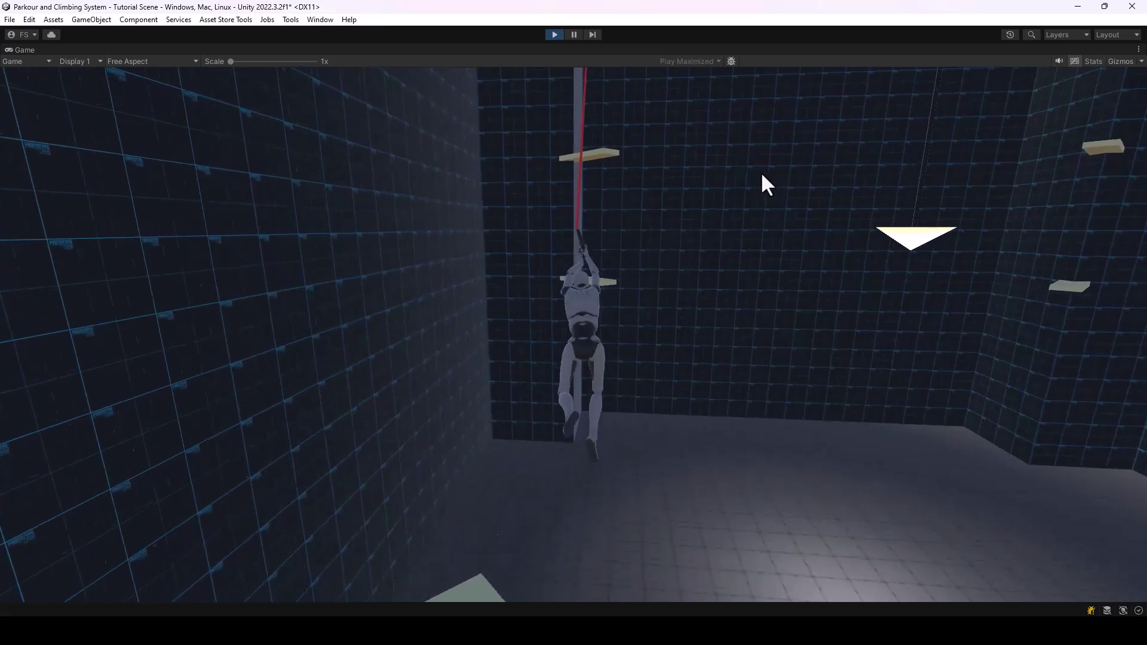
key(space)
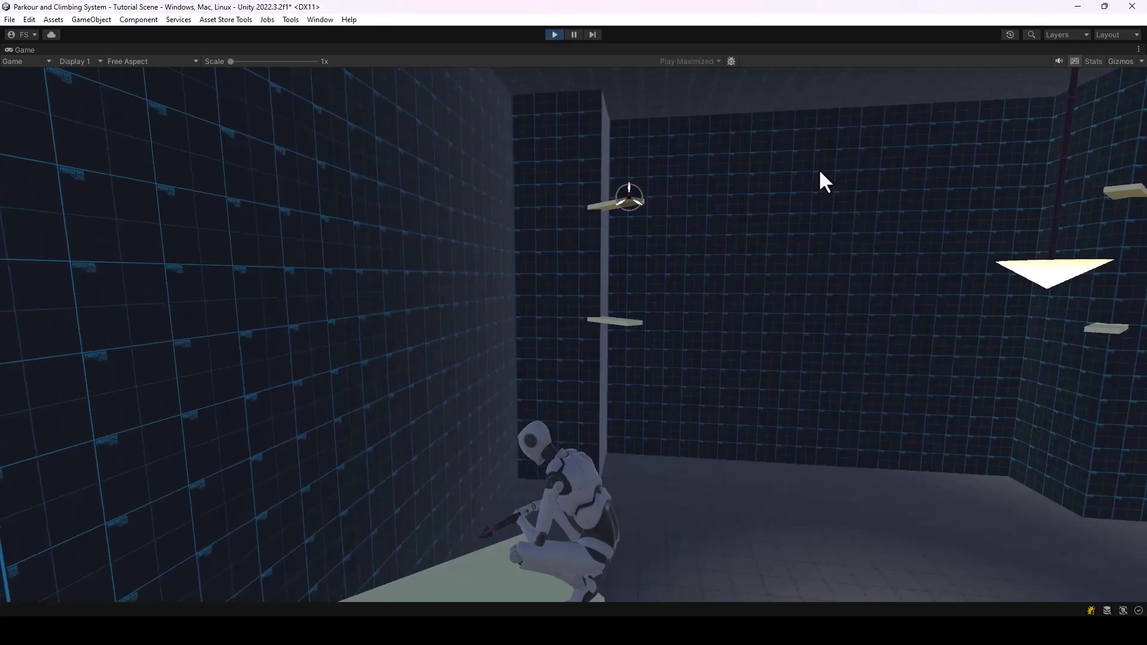
key(g)
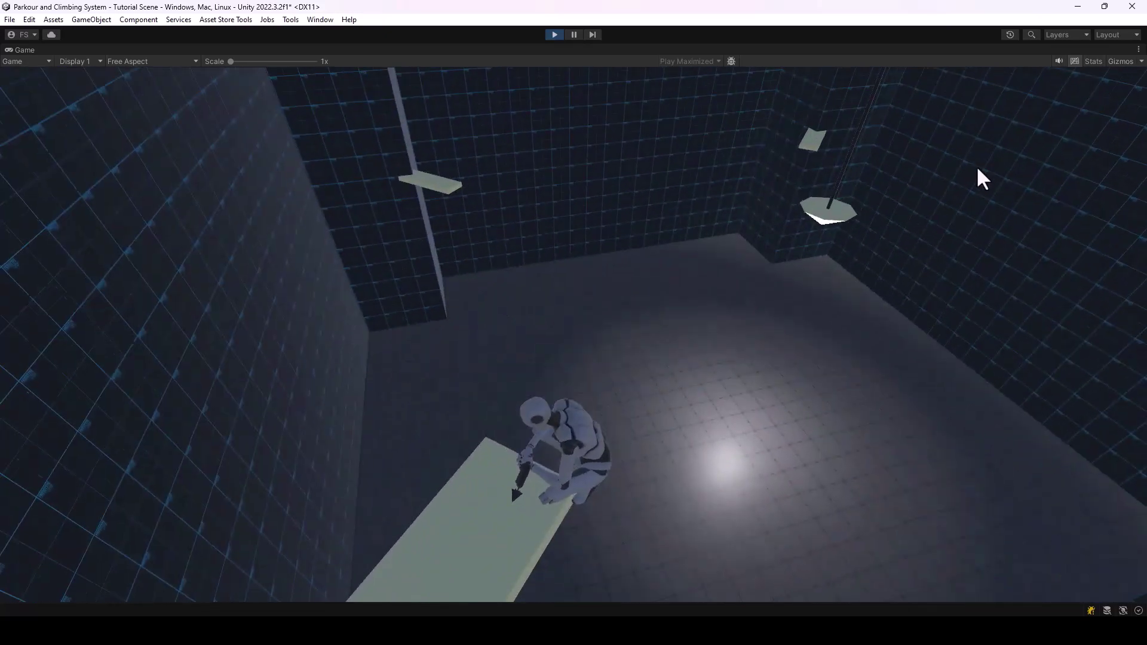
key(g)
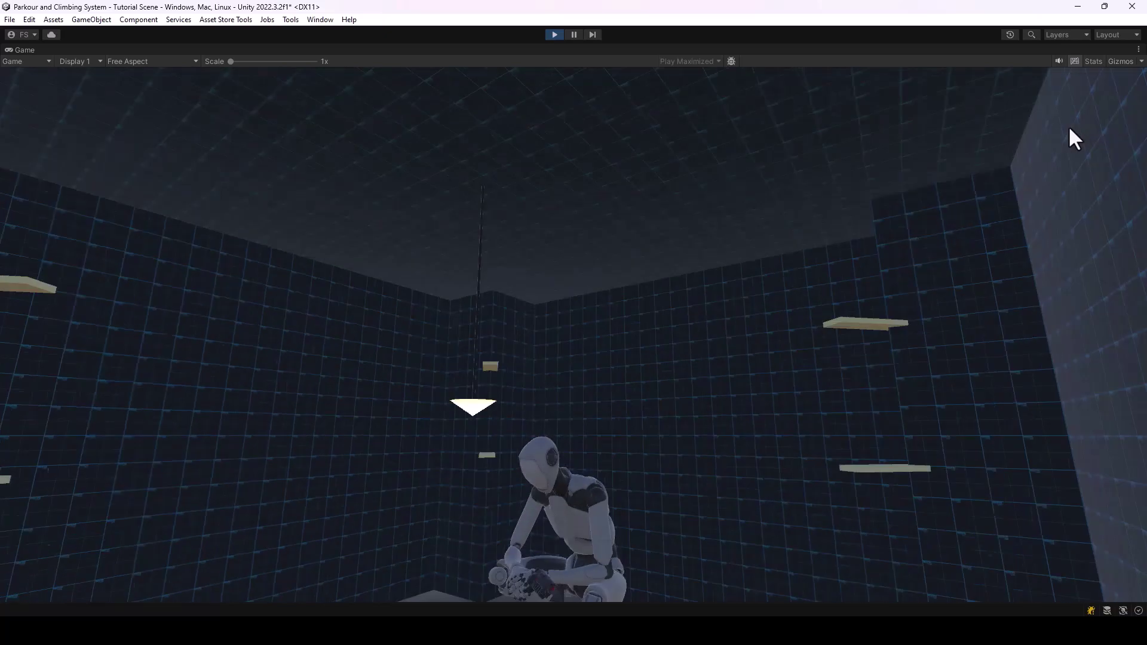
Restore the maximized game view and examine the hook's Input key options in the Player's Grappling Hook Controller main settings
click(1138, 49)
click(1071, 99)
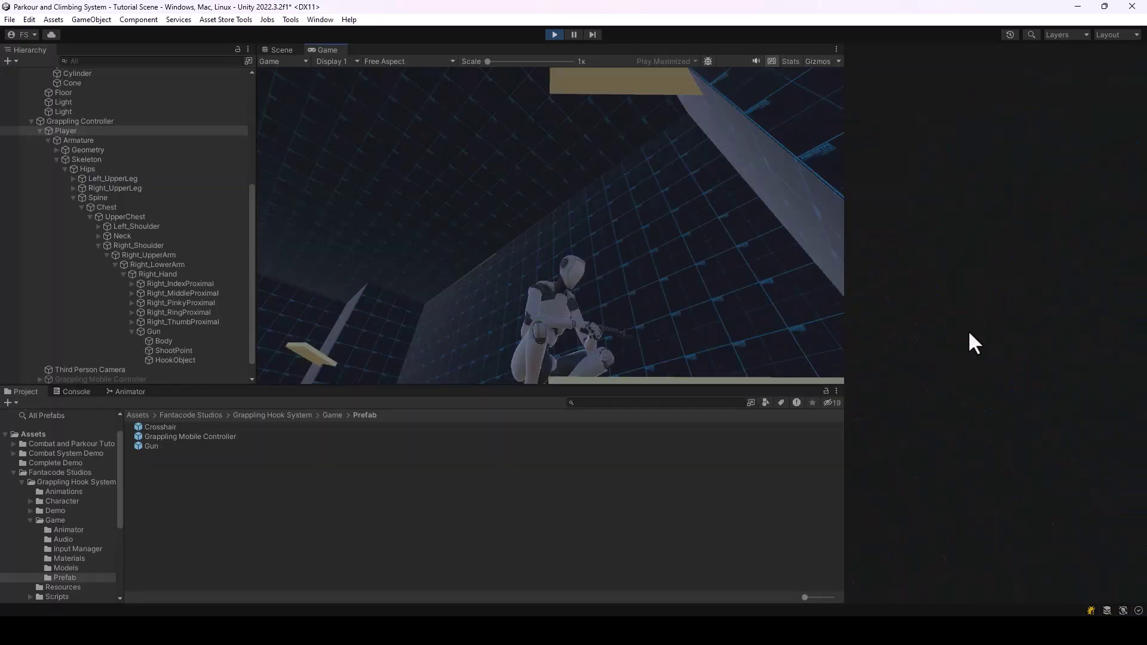
scroll(1056, 431, down, 15)
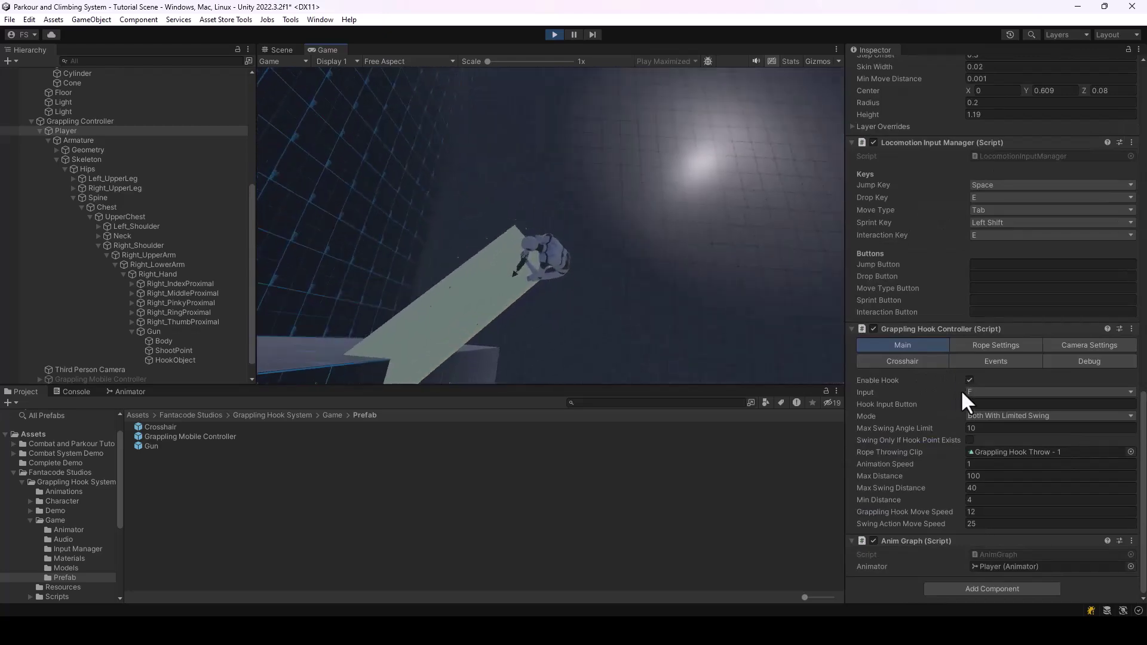
click(969, 391)
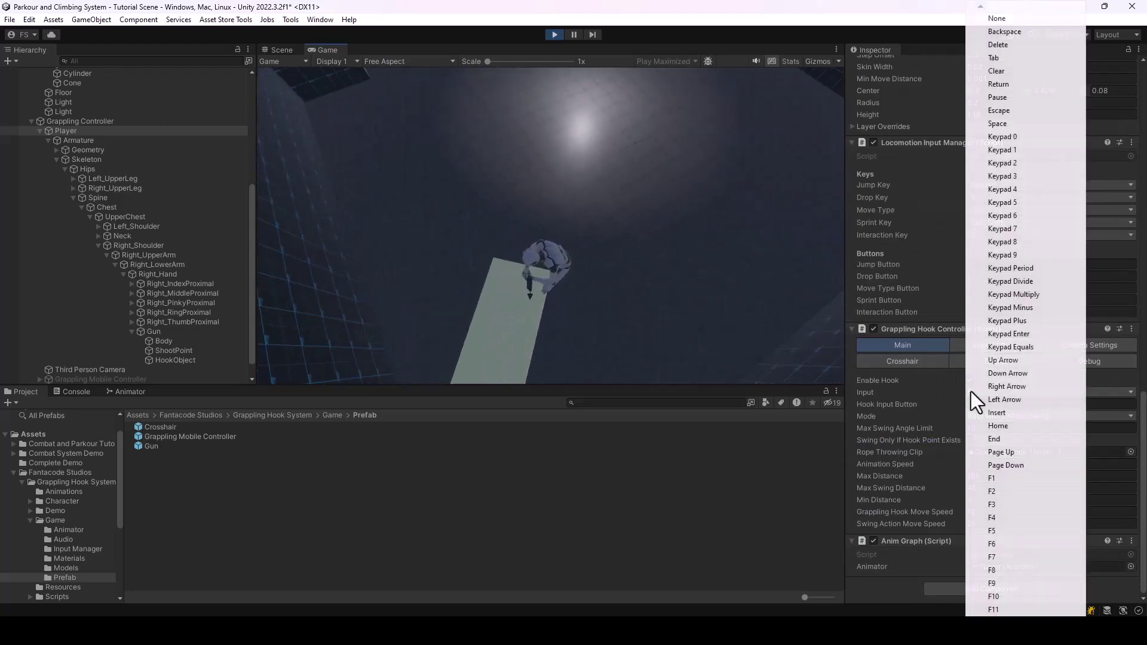
click(914, 388)
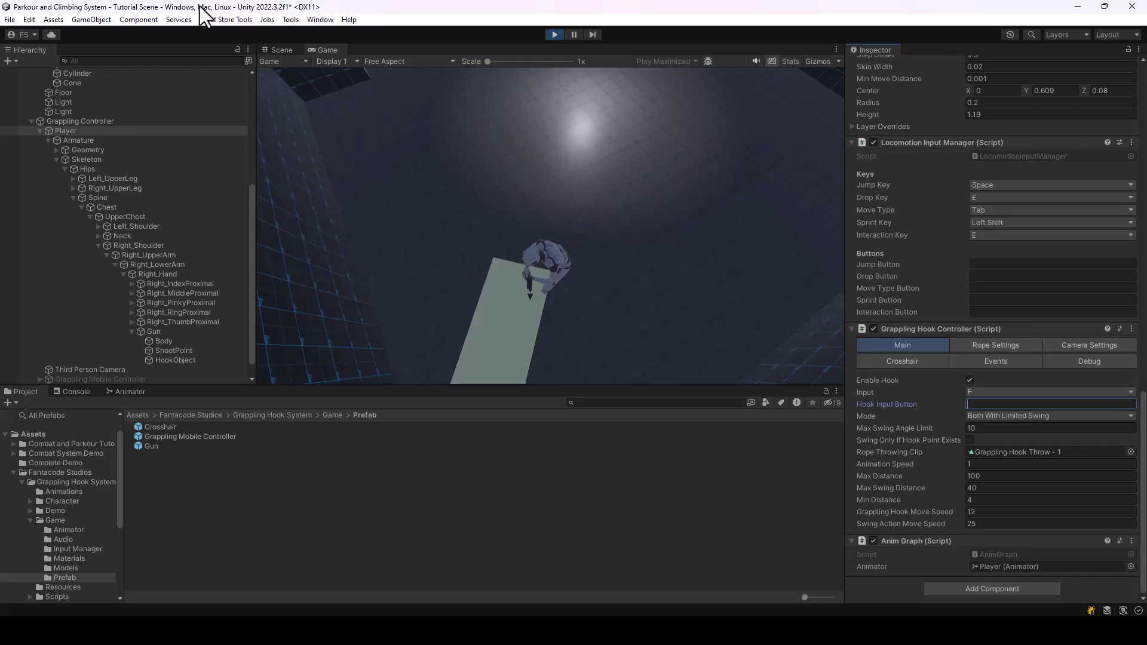
Open the Grappling Hook welcome window with its add-on module options
click(286, 19)
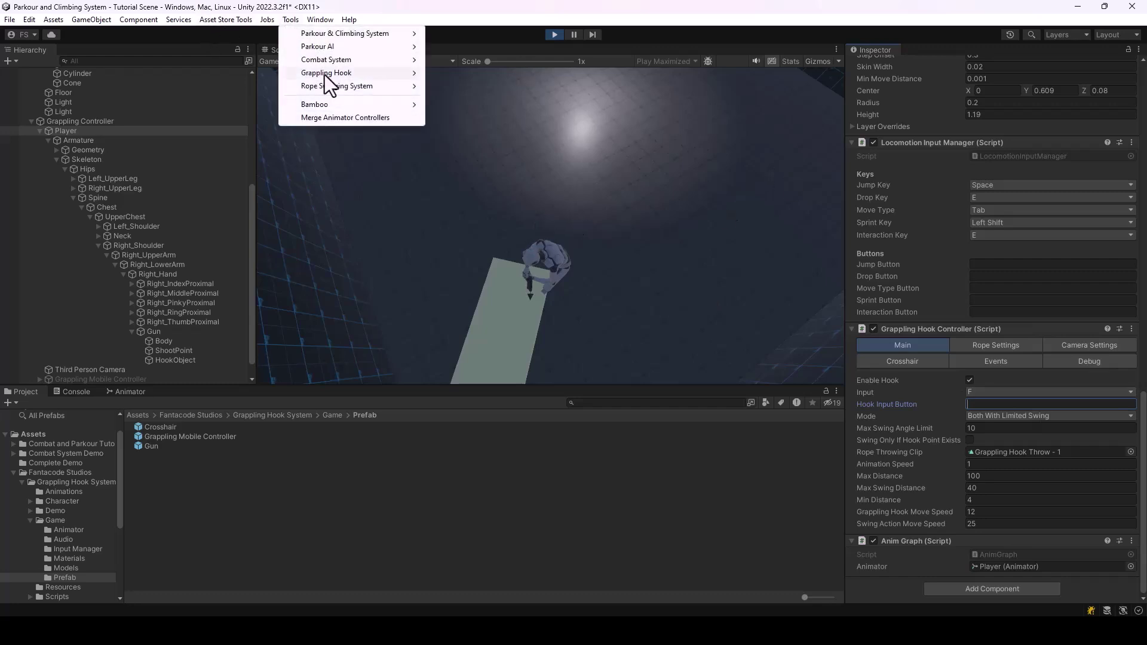
mouse_move(324, 74)
click(481, 105)
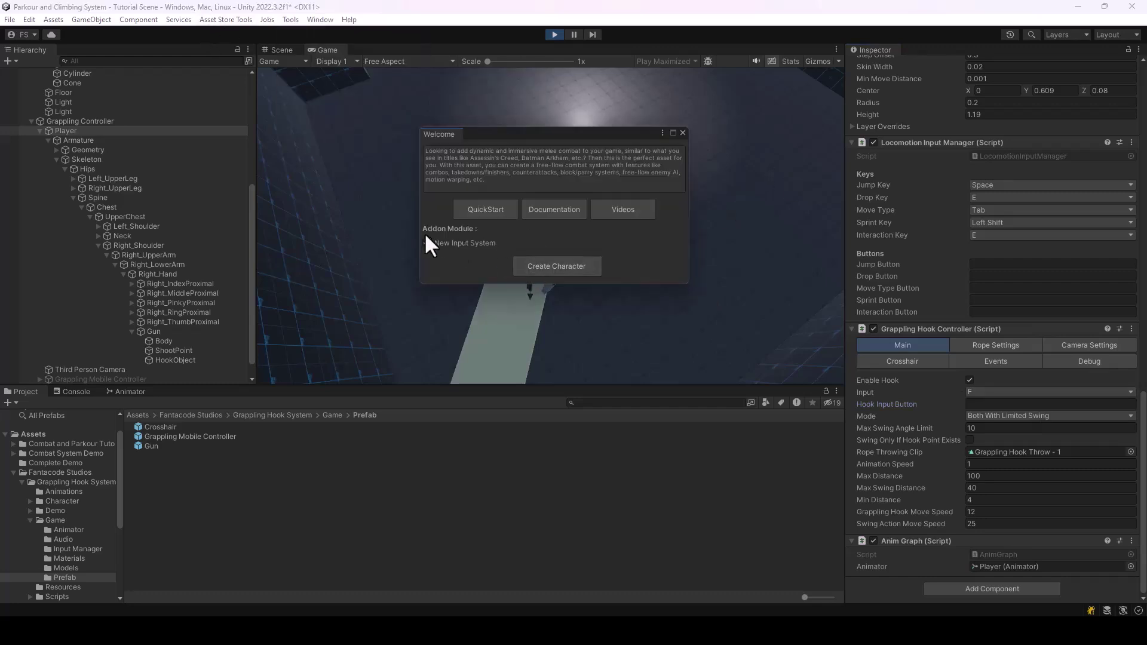
Close the welcome window and open the Grappling Hook System's Game > Input Manager folder to see its GrapplingInputAction assets
click(683, 132)
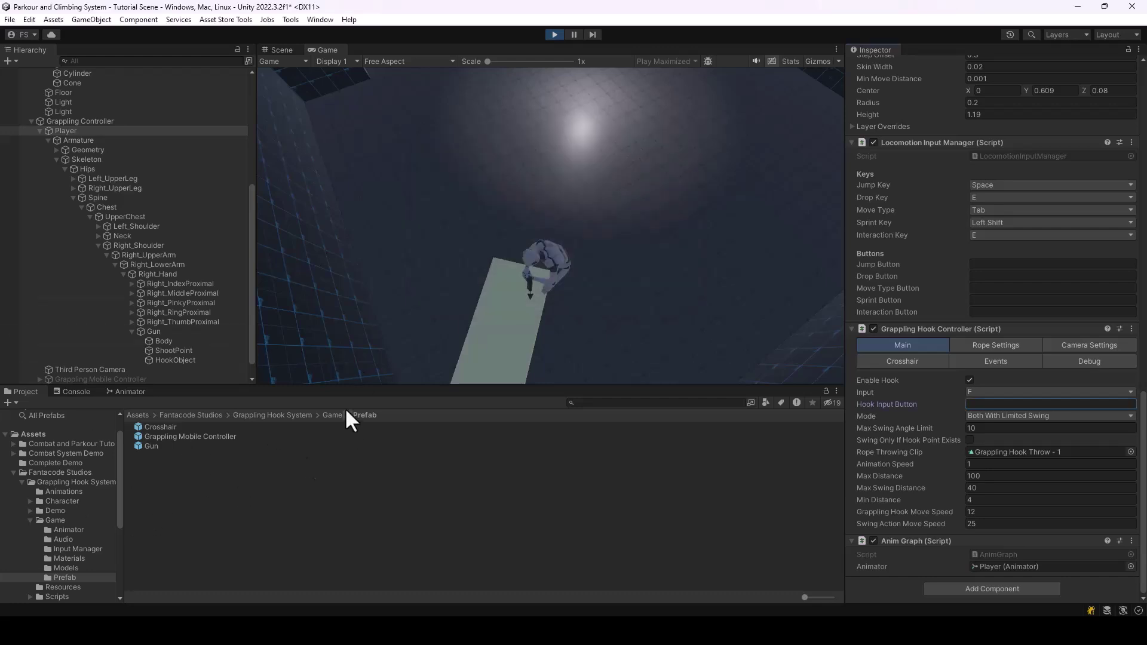
click(30, 520)
click(55, 520)
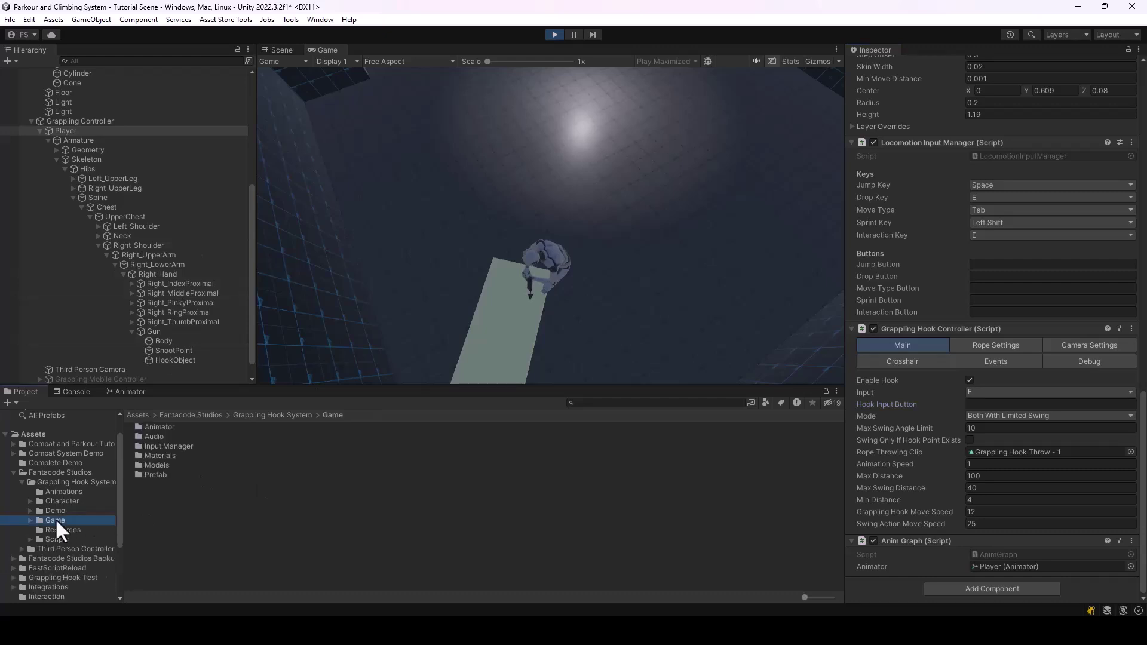
double_click(163, 446)
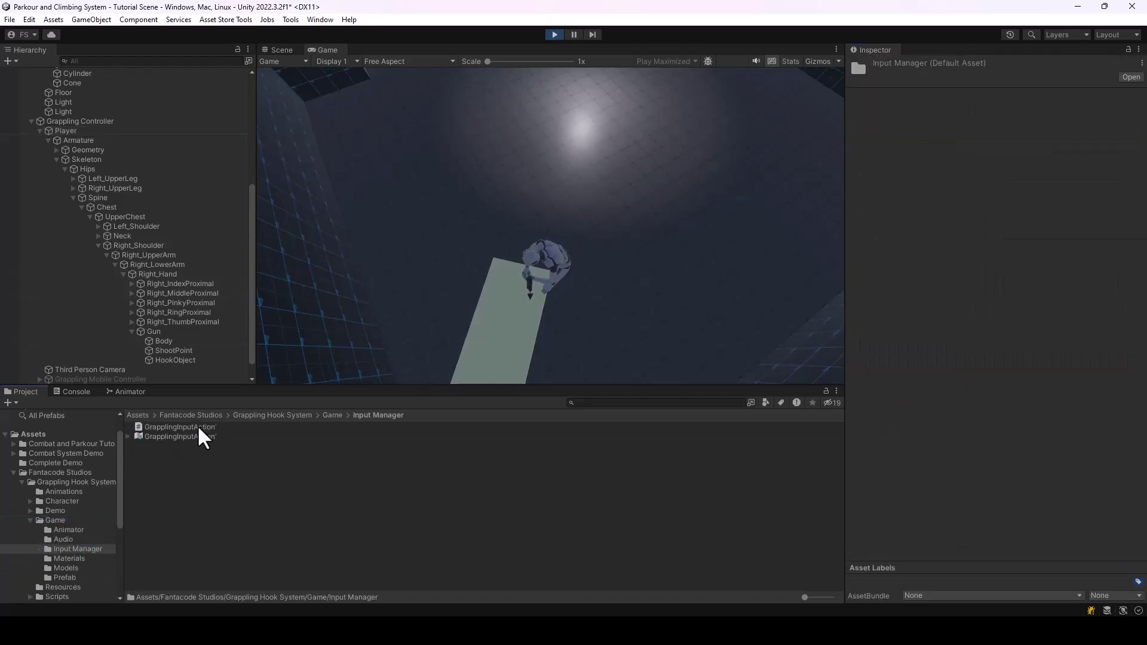
Reselect the Player and examine the distance limits and move speeds in the Grappling Hook Controller's main settings
click(66, 131)
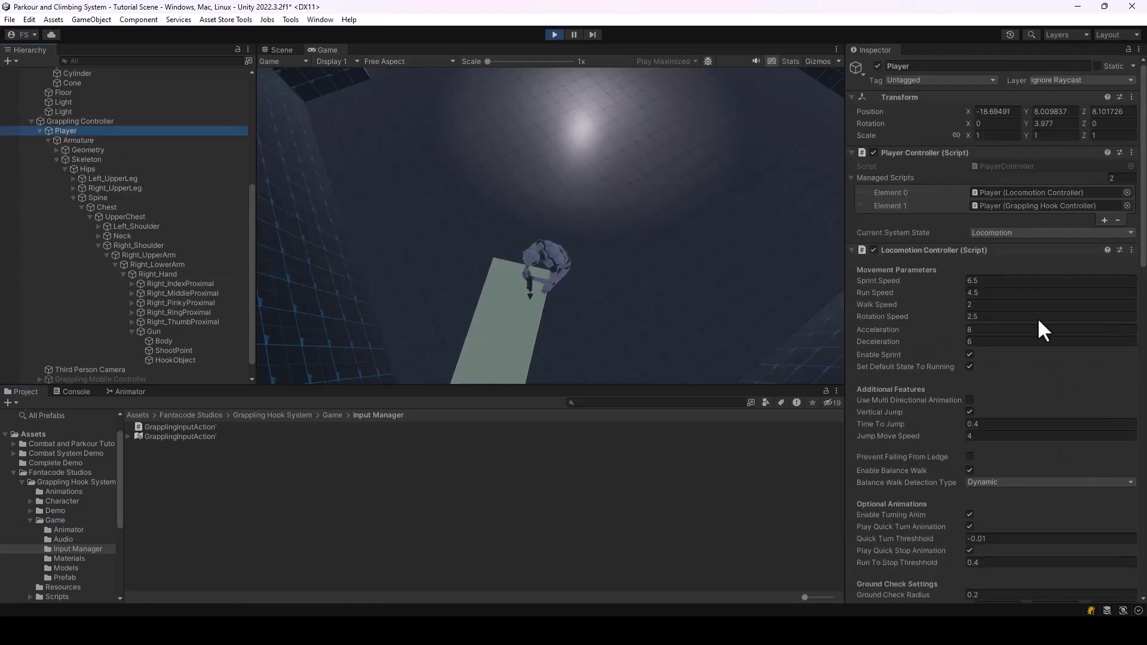
scroll(934, 408, down, 15)
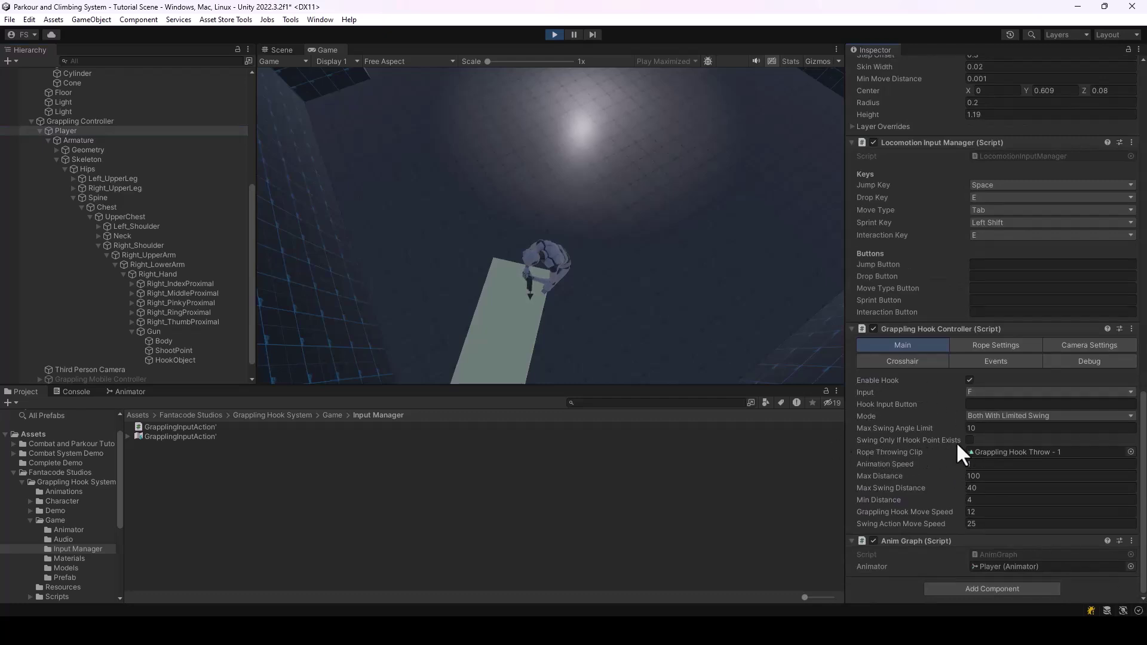
click(696, 304)
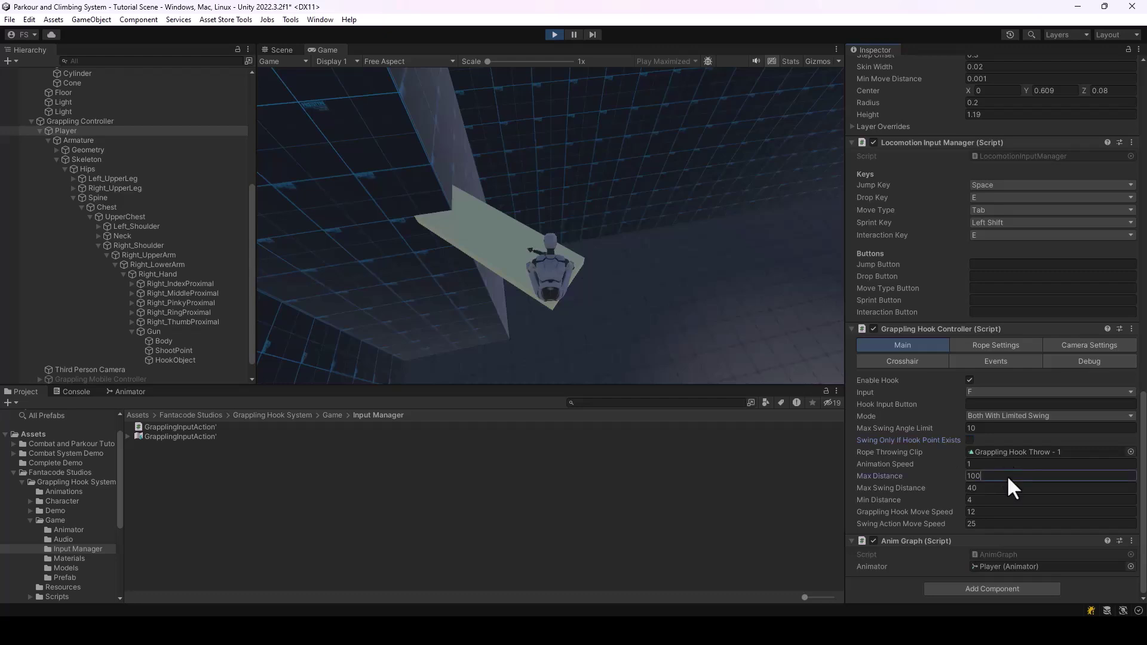
double_click(972, 476)
click(980, 488)
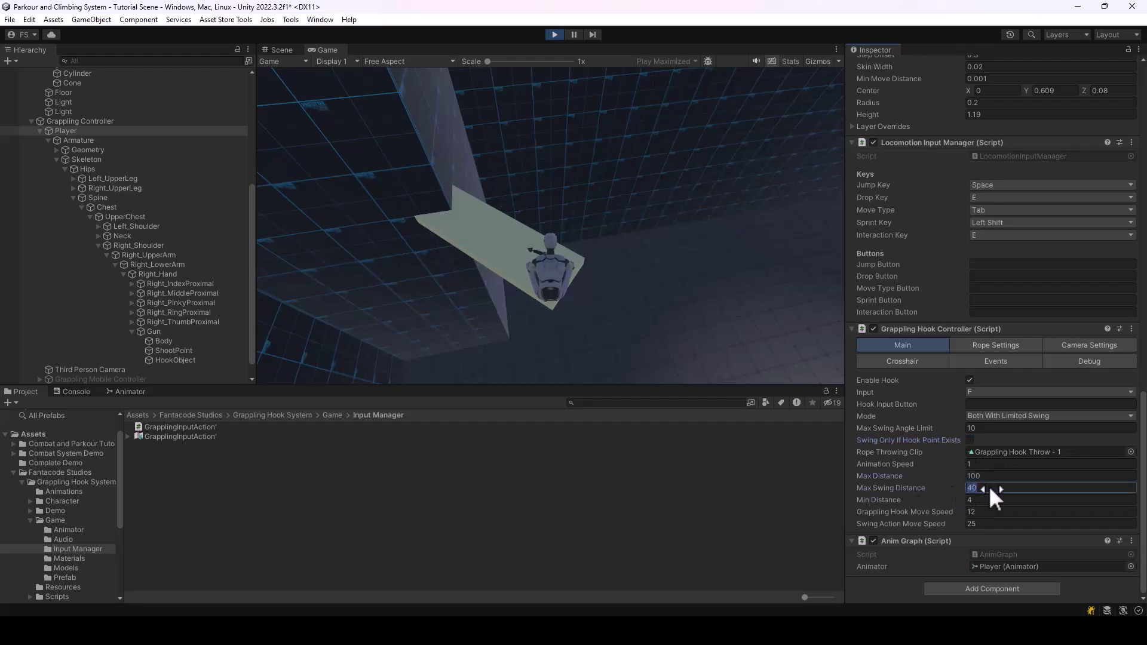
click(1001, 524)
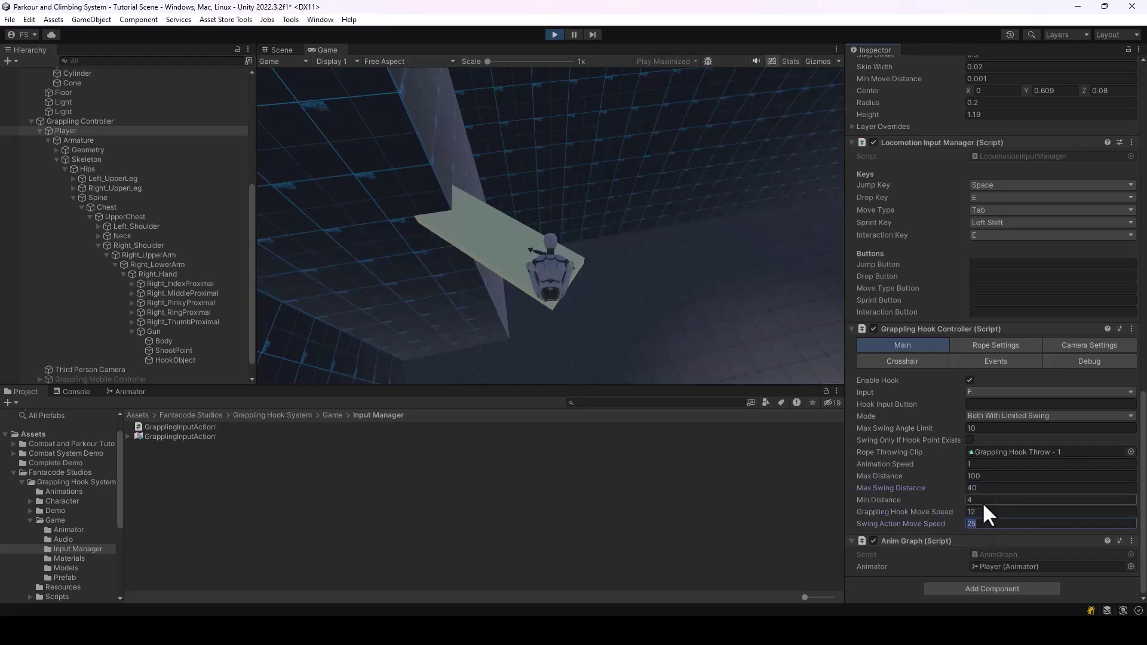
click(990, 512)
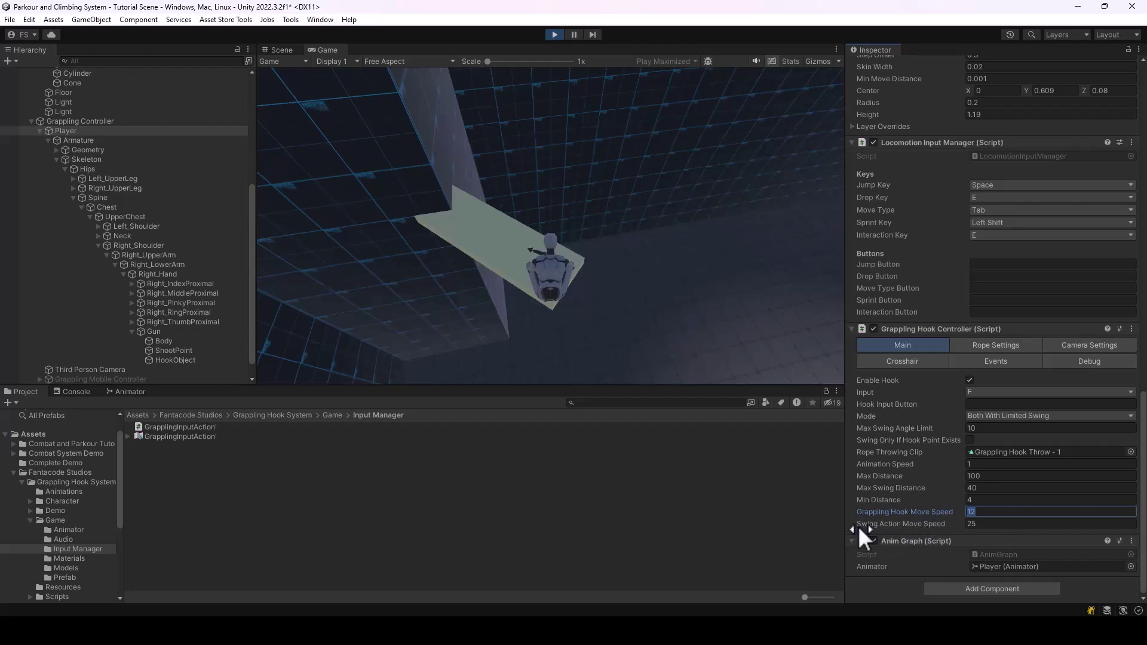
click(990, 524)
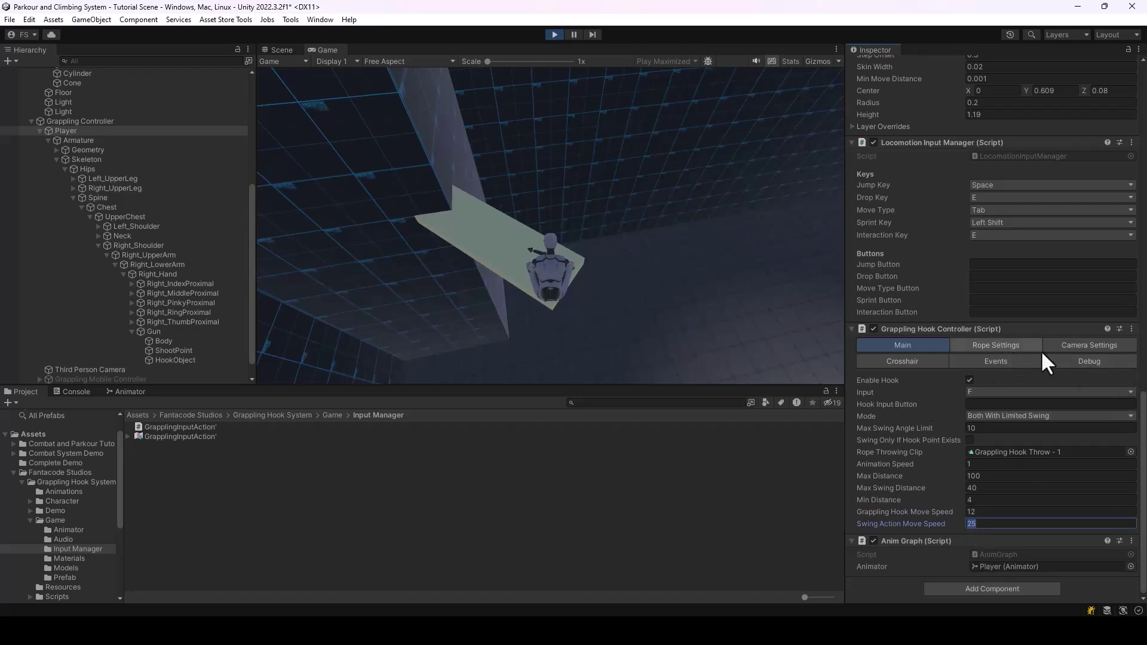
Examine the Rope Radius and Rope Throw Speed in the controller's rope settings and check the character in the running game
click(1009, 346)
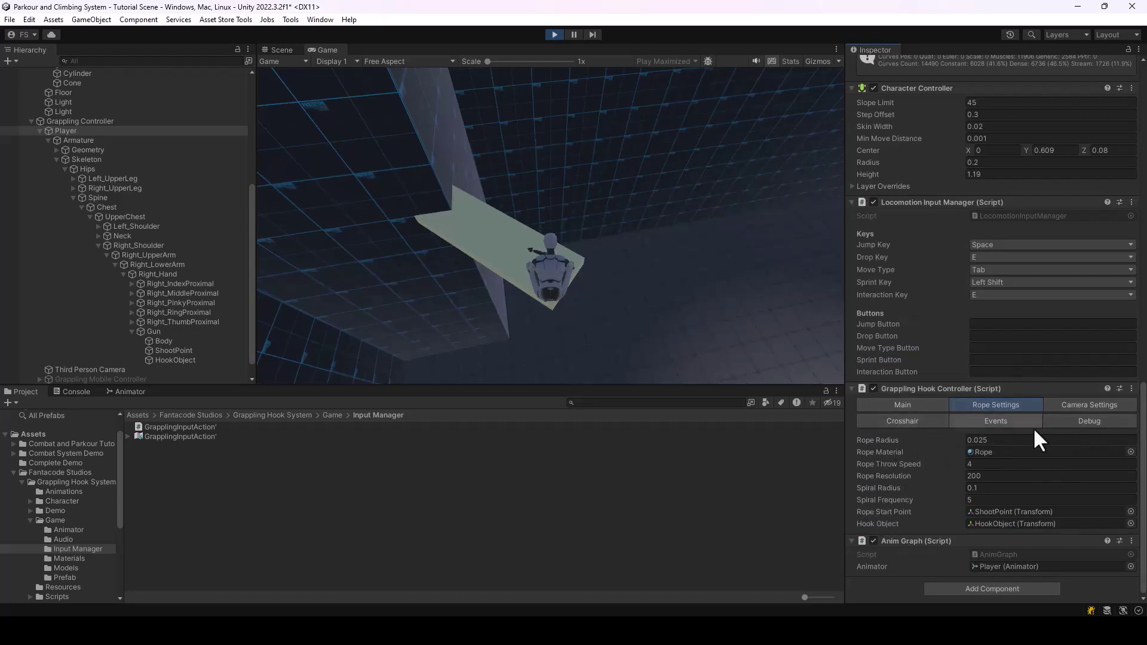
drag(951, 445, 947, 445)
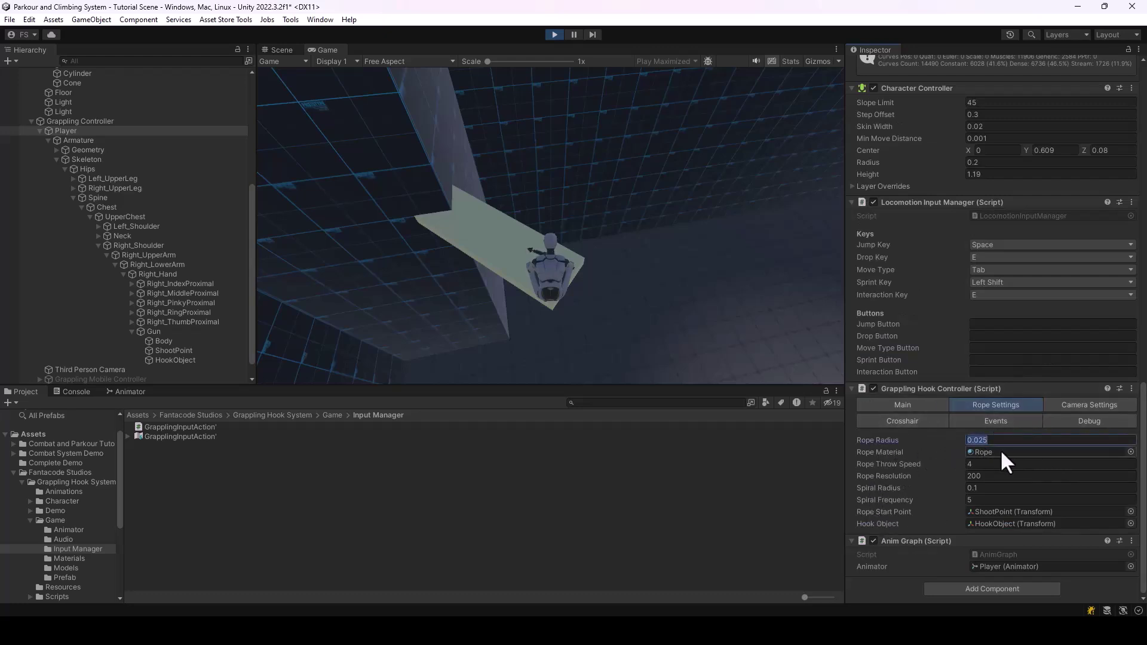
click(1053, 463)
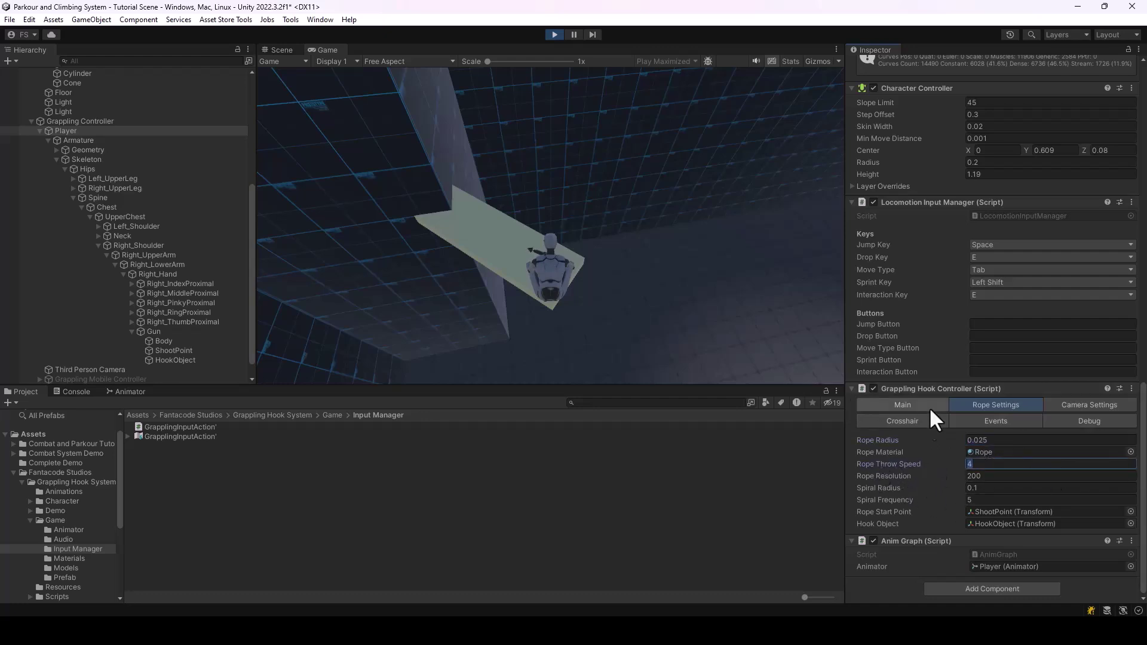
click(636, 286)
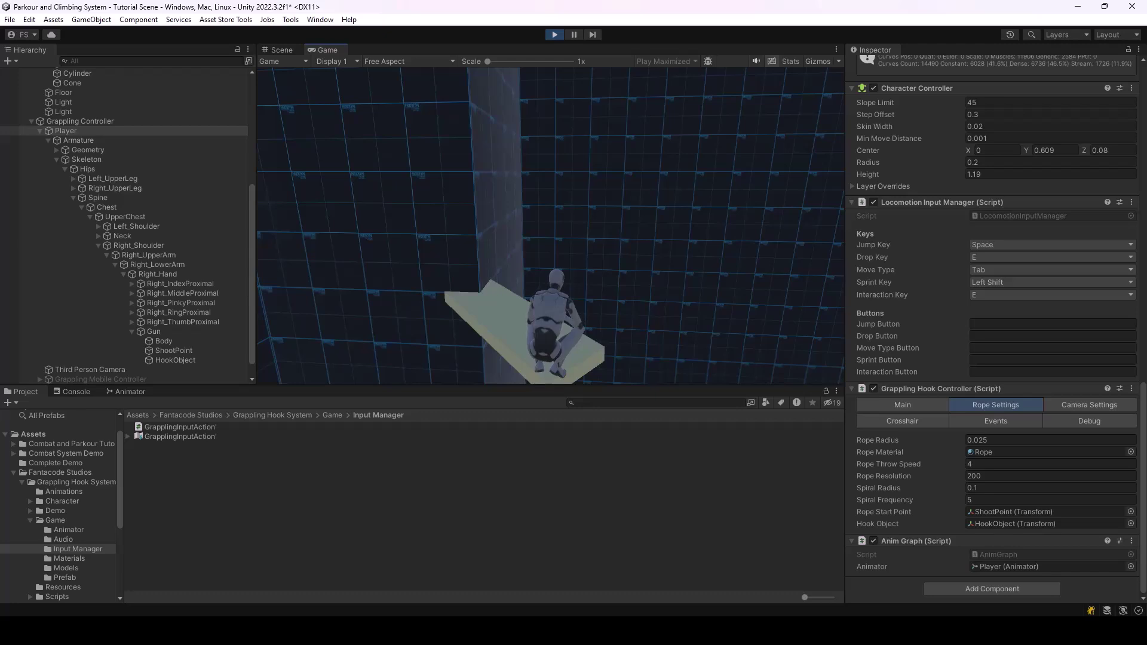
key(Escape)
Set Rope Throw Speed to 1 during play mode, try the hook in the game, and stop the scene
click(989, 464)
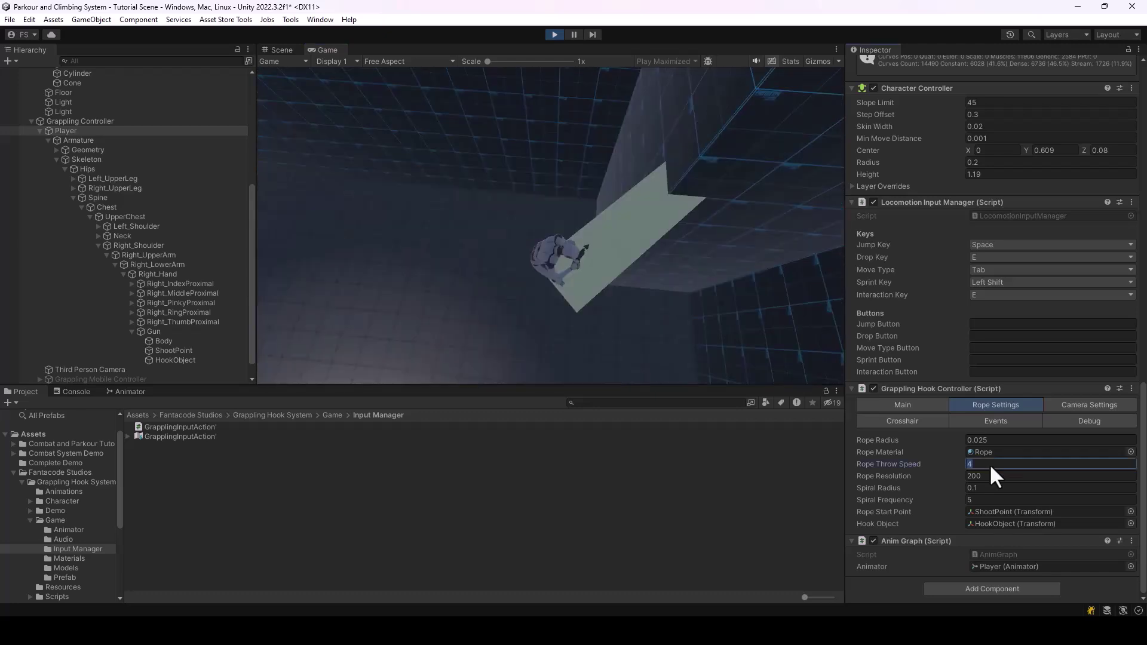
text(1)
click(741, 282)
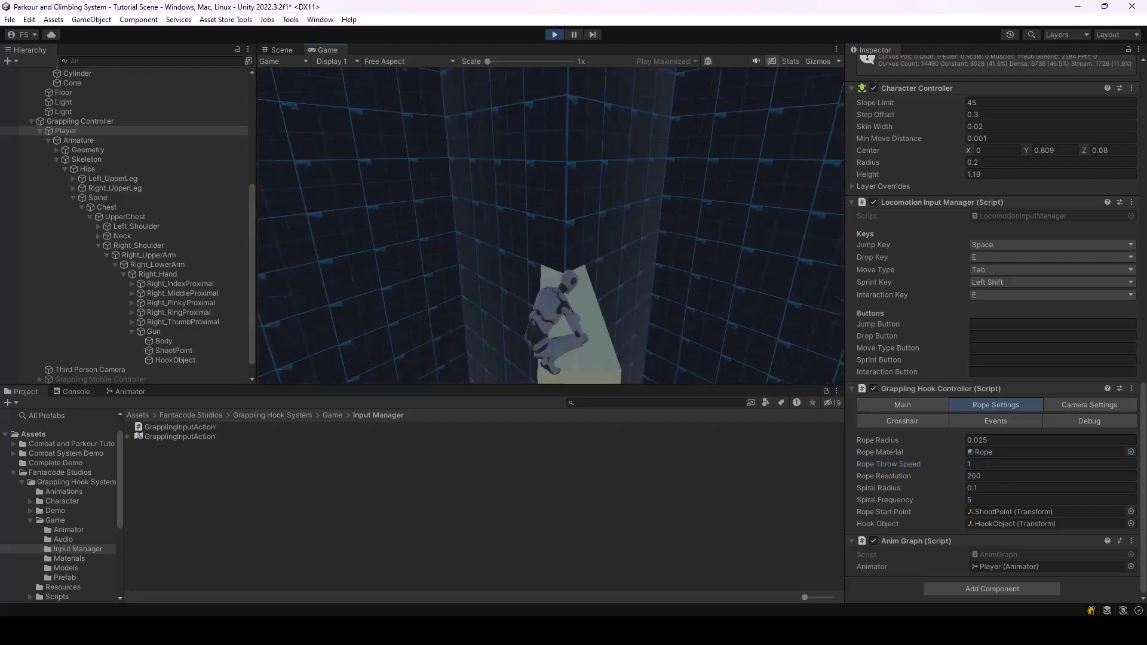
key(space)
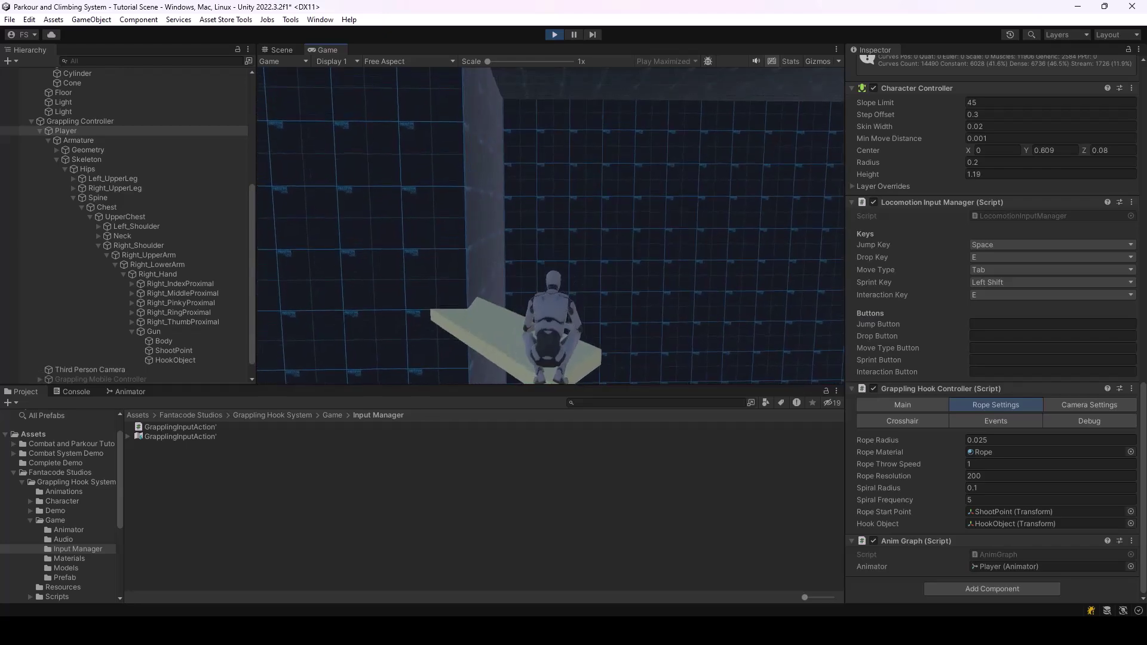
key(e)
key(Escape)
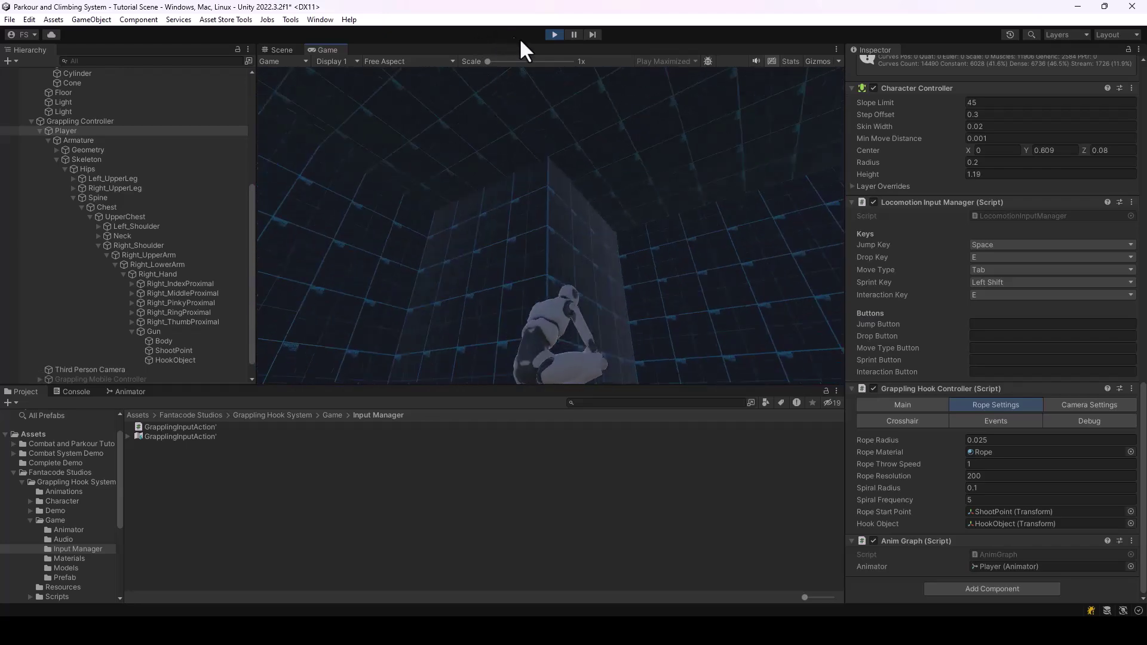
click(553, 34)
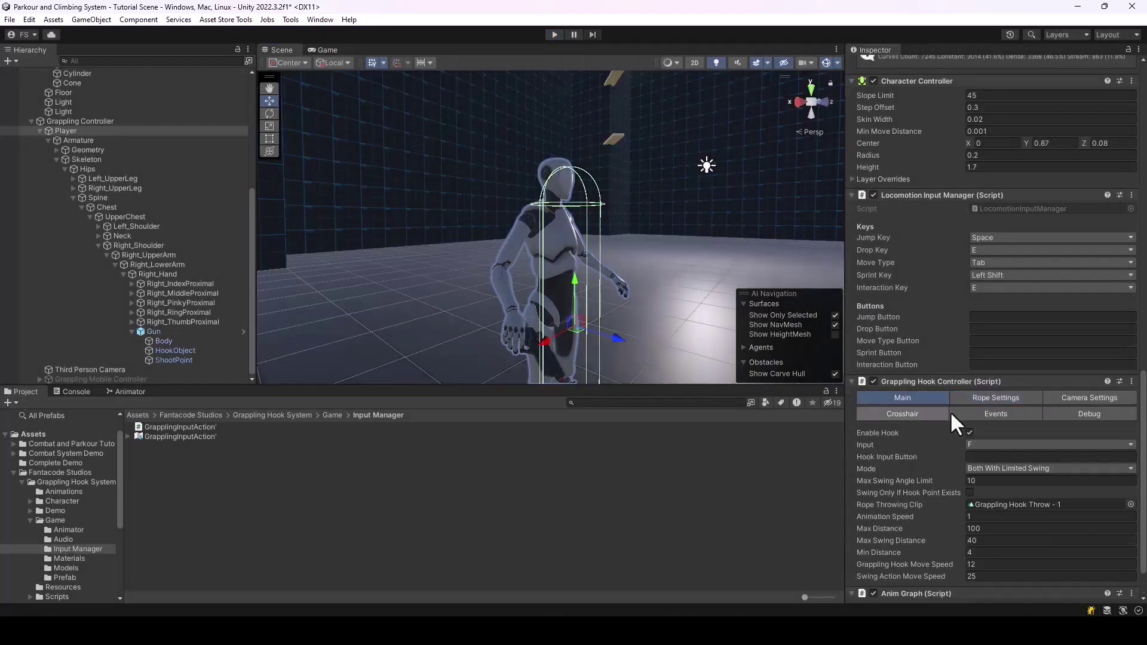
Check Rope Throw Speed in the rope settings outside play mode, run the scene to test the rope throw, and stop it
scroll(974, 412, down, 2)
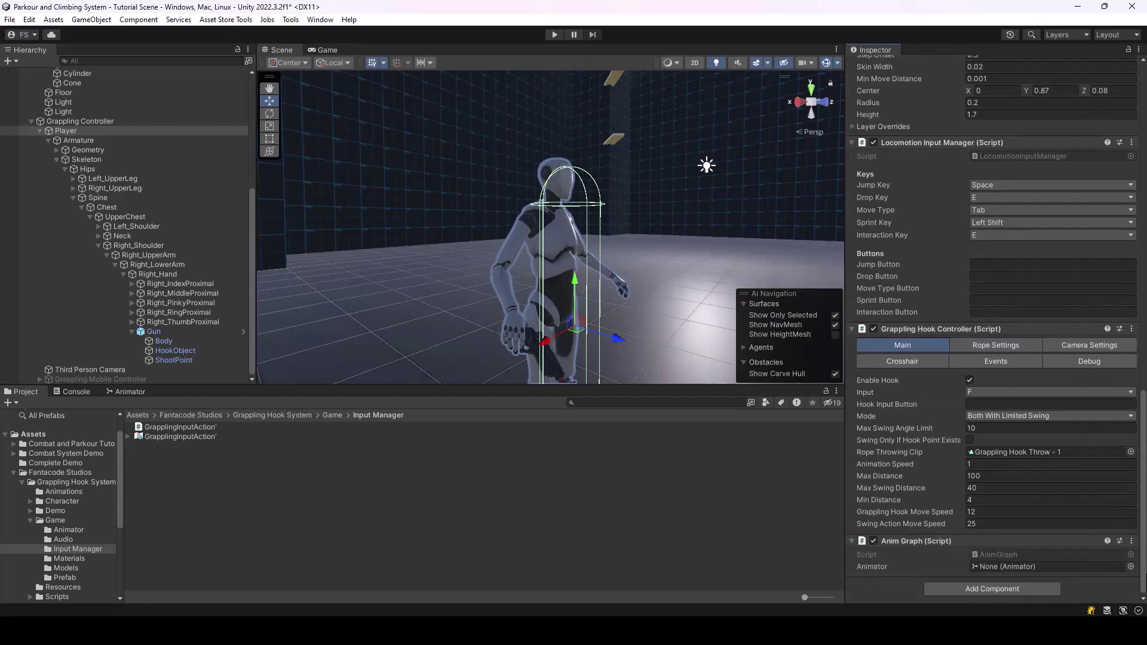
click(982, 345)
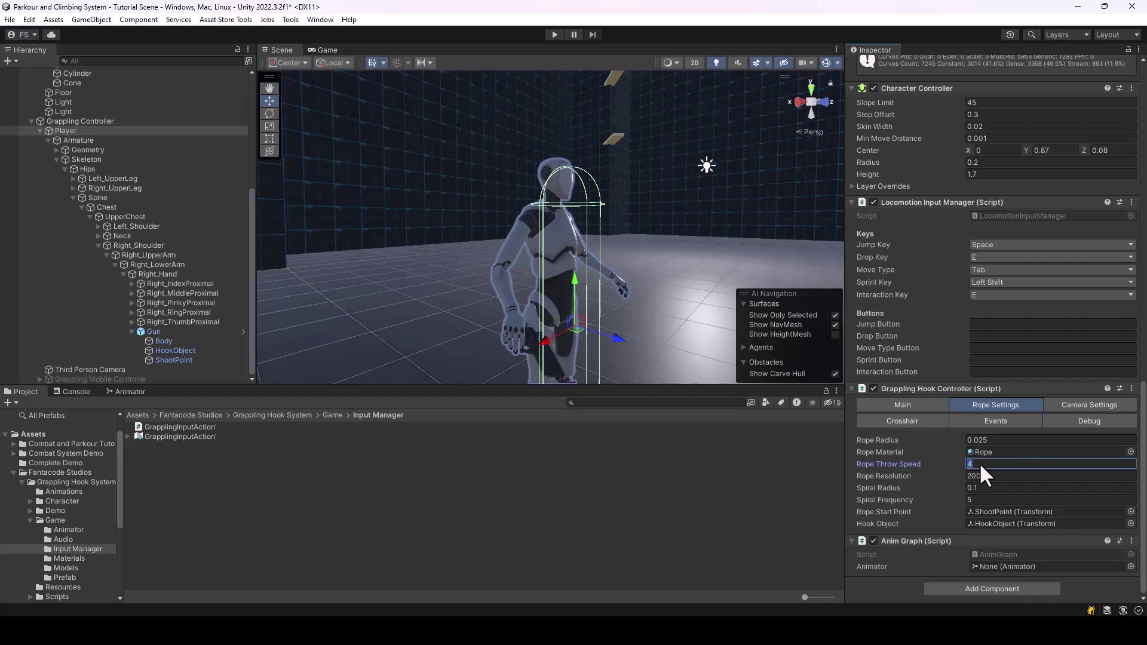
click(554, 34)
key(g)
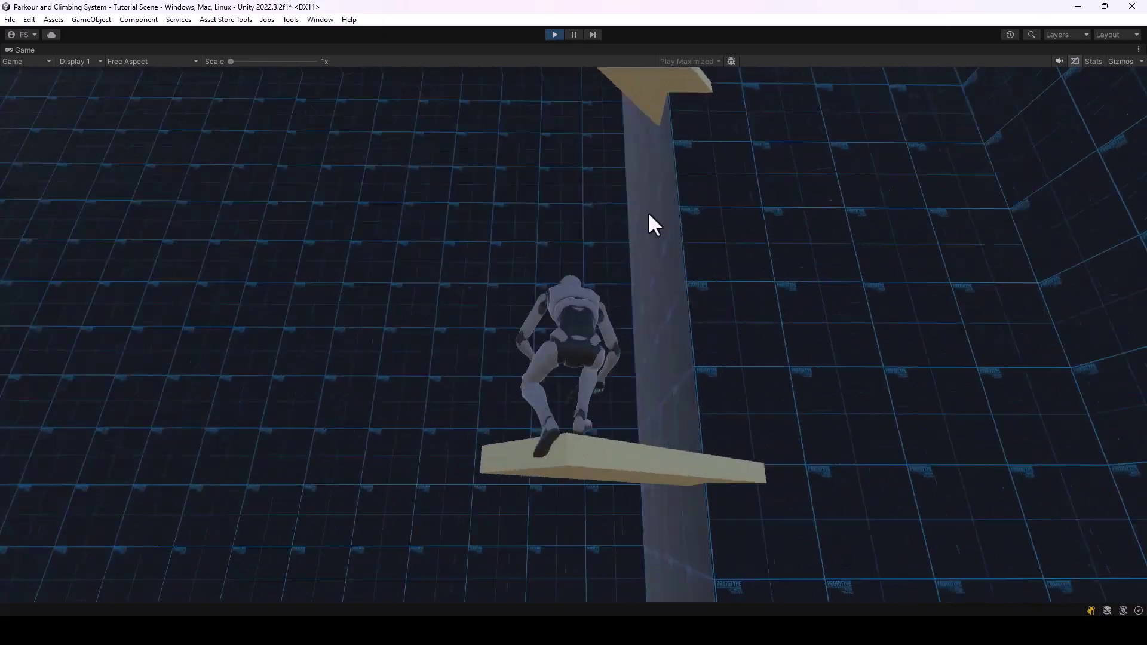
key(g)
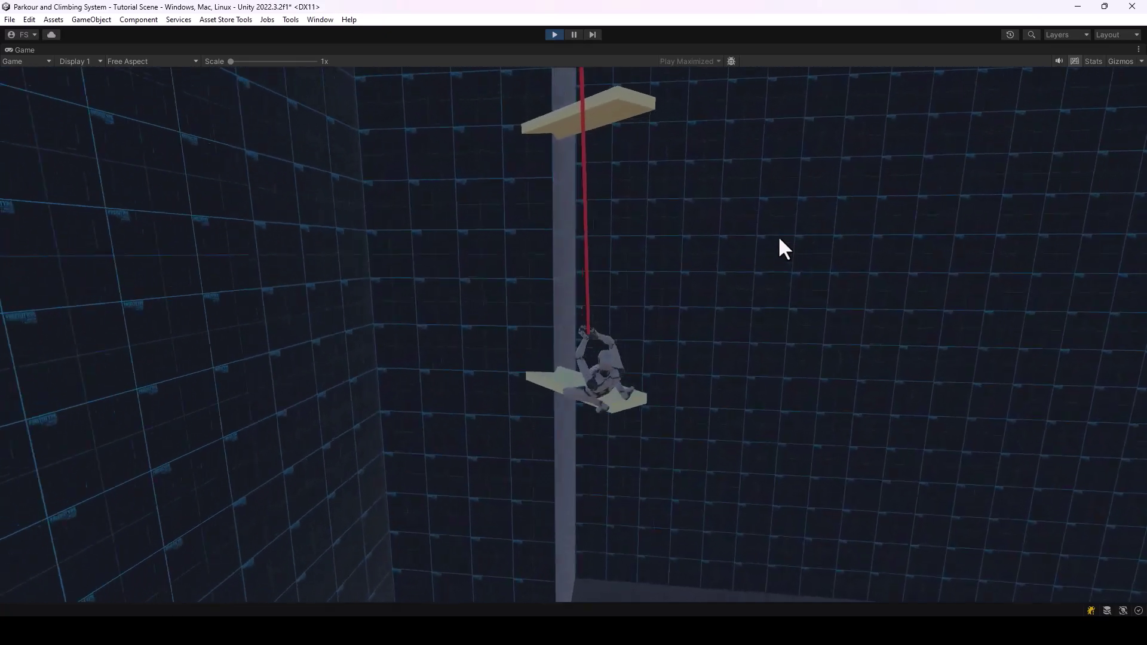
click(548, 37)
Examine the Spiral Radius and Spiral Frequency in the Grappling Hook Controller's rope settings
scroll(1046, 450, down, 15)
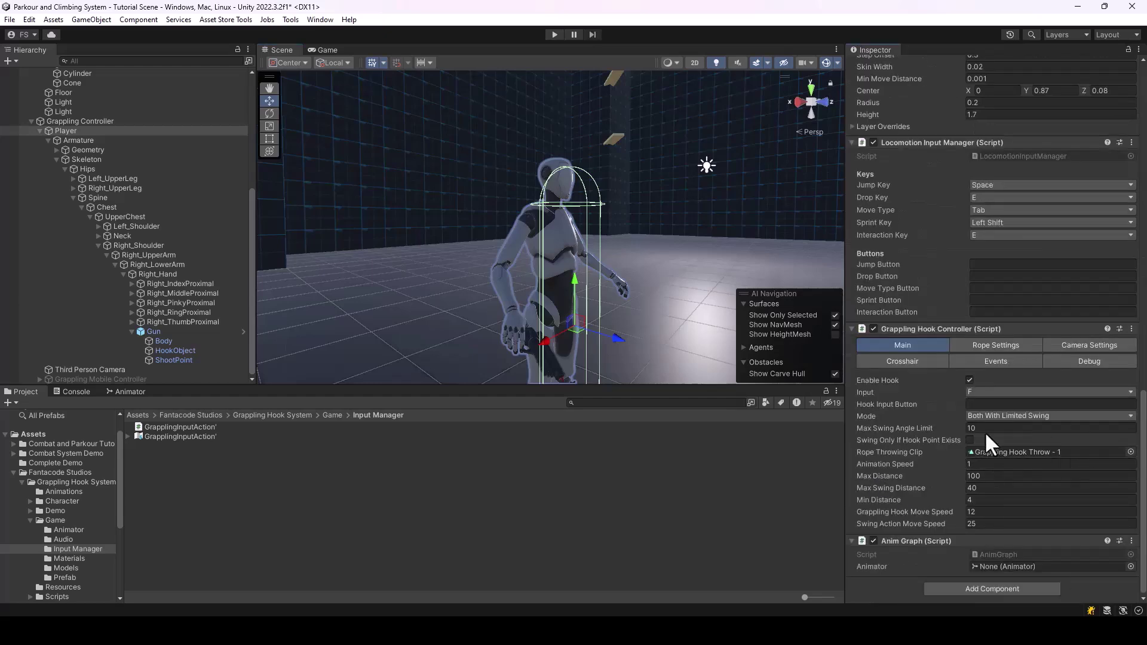
click(995, 345)
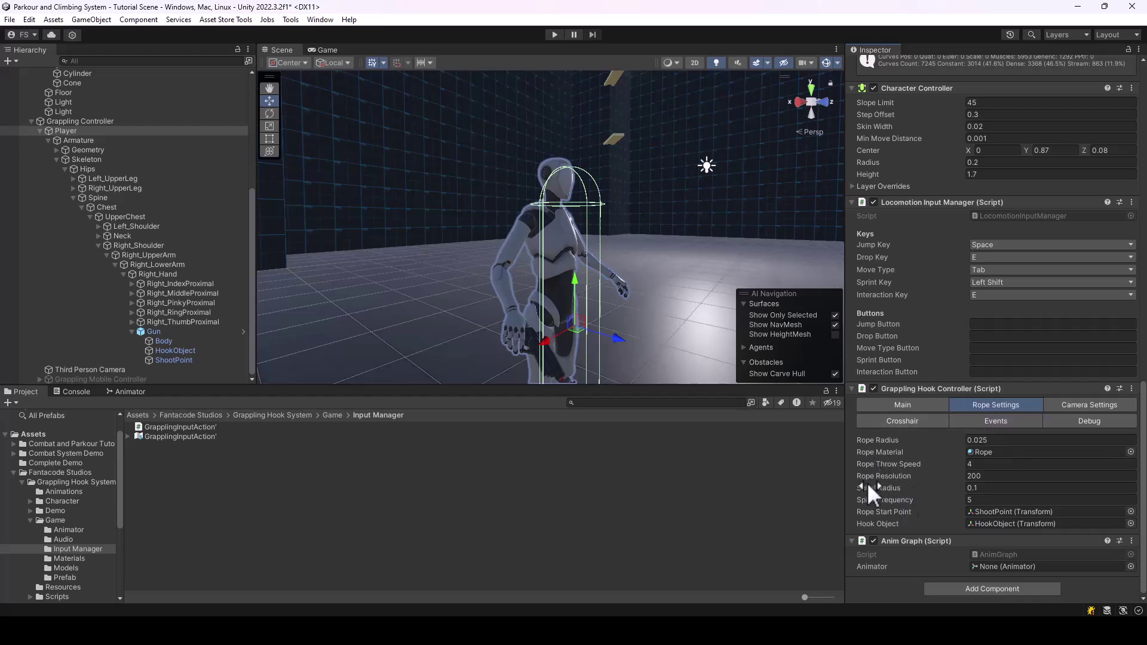
click(987, 500)
click(1016, 487)
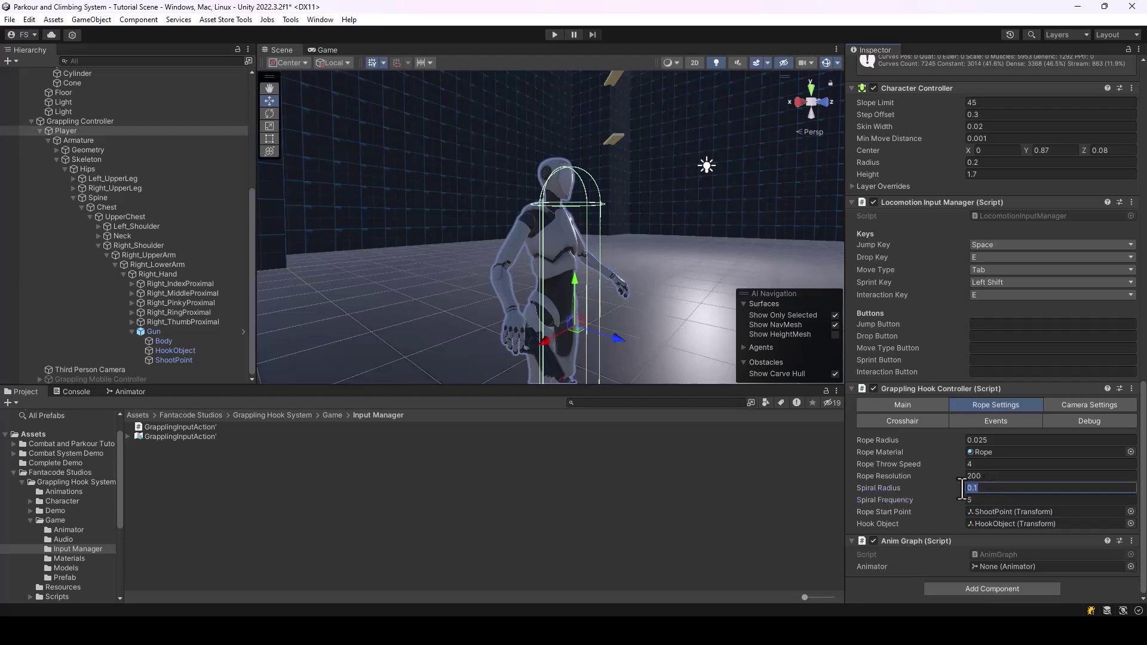
click(1006, 500)
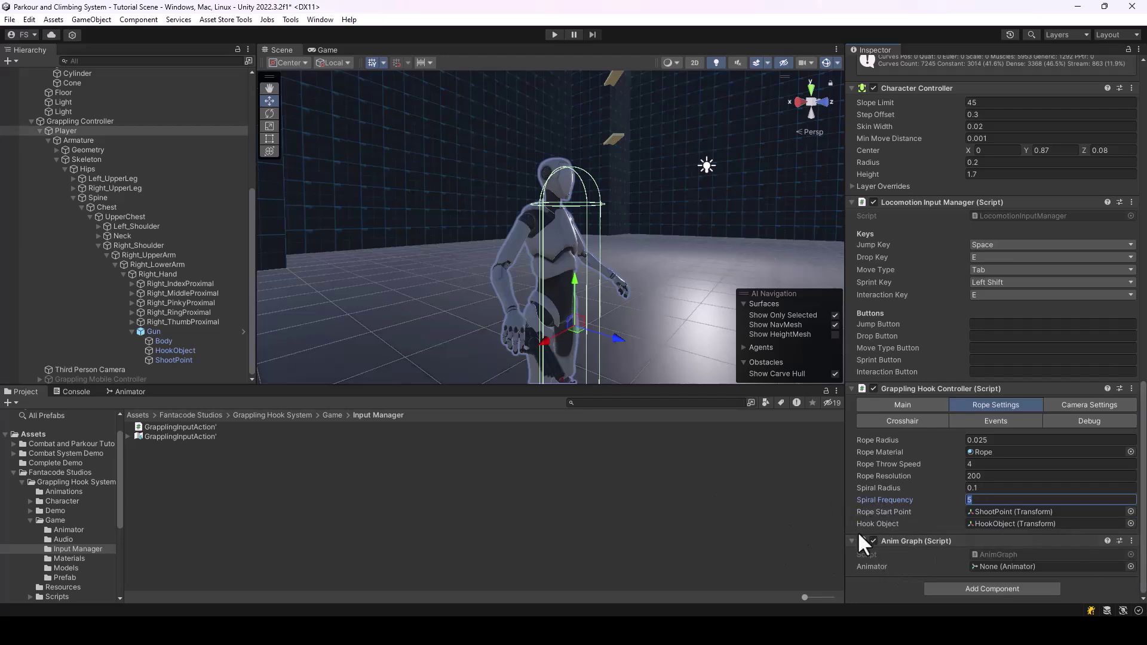
Review the controller's camera shake and crosshair settings, inspect the assigned Crosshair prefab, and return to the scene
click(1102, 403)
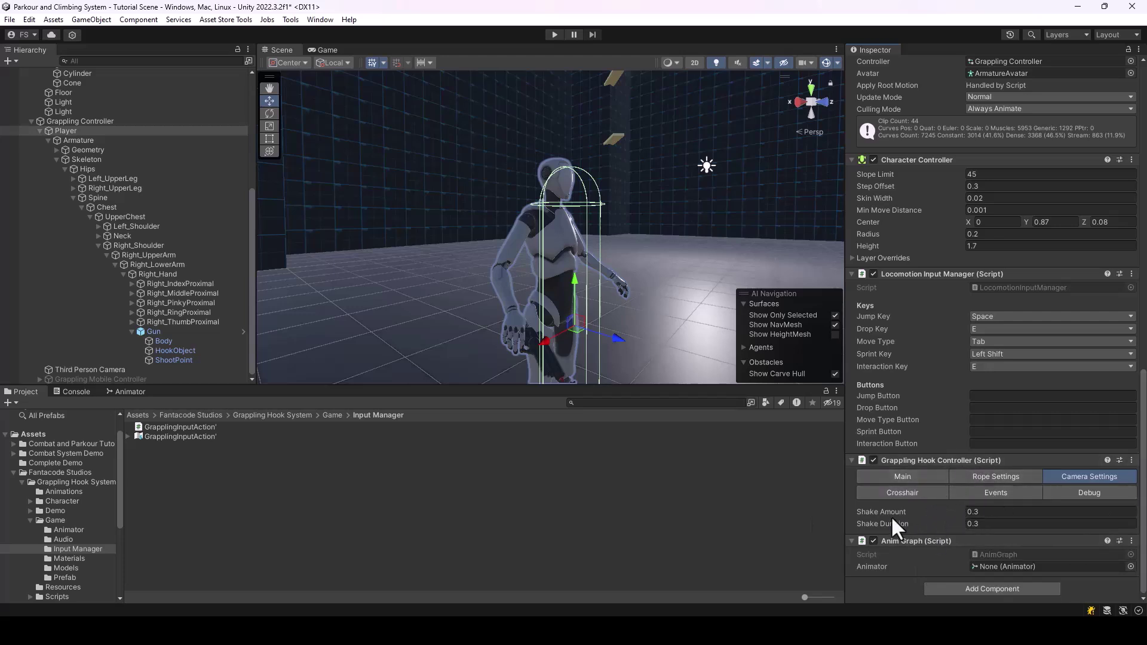
click(920, 491)
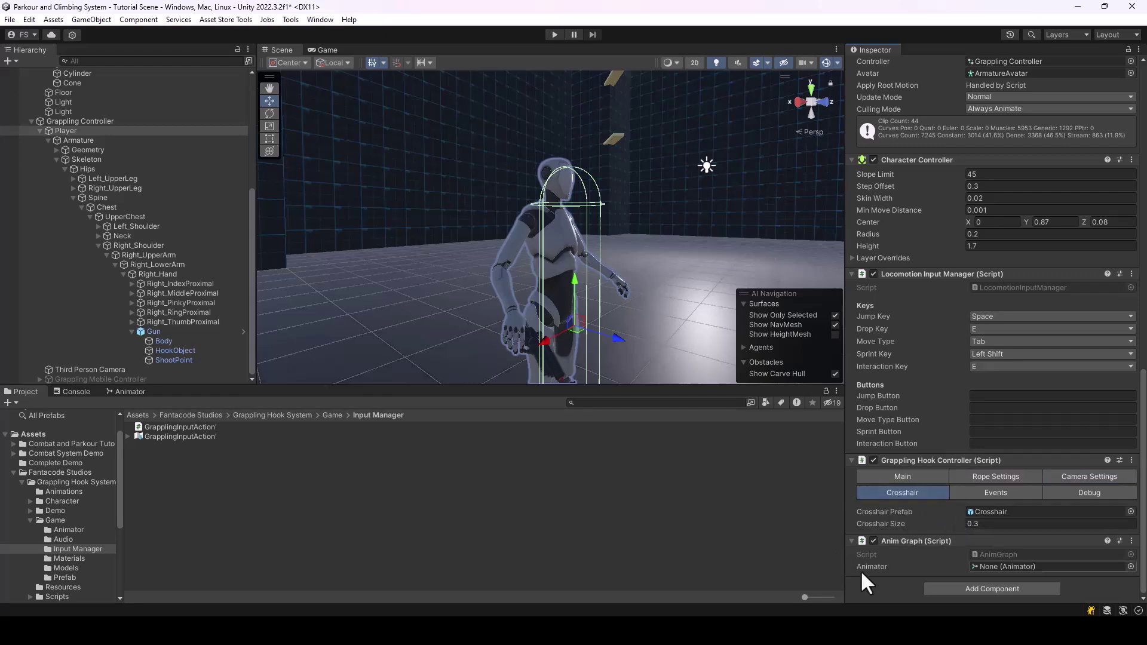
click(992, 511)
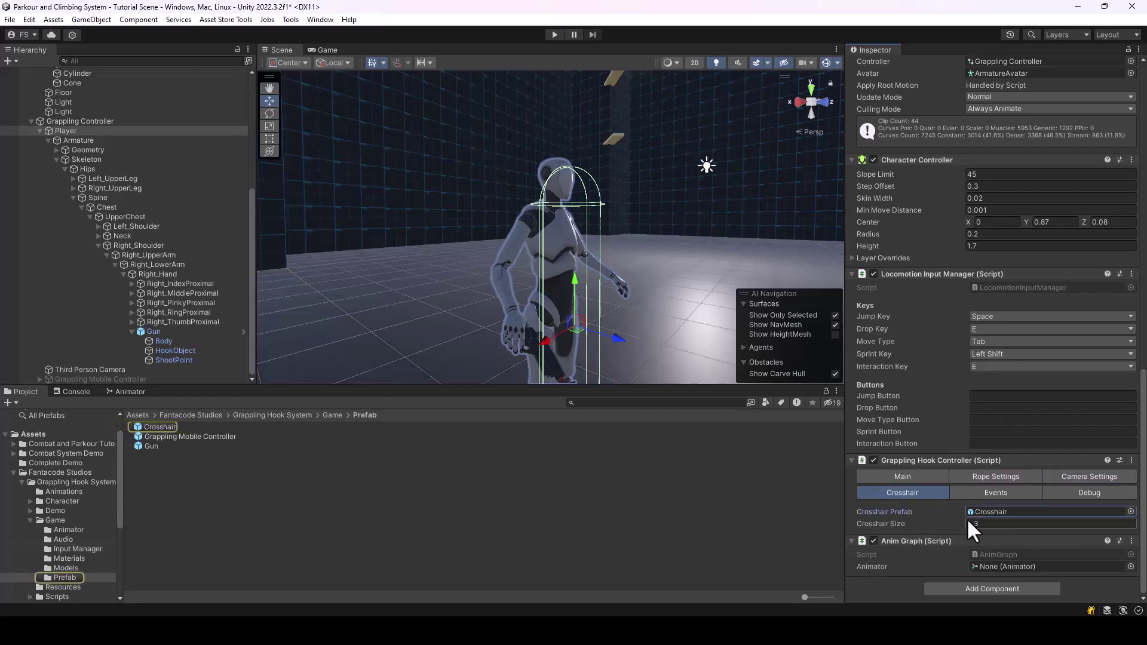
double_click(158, 427)
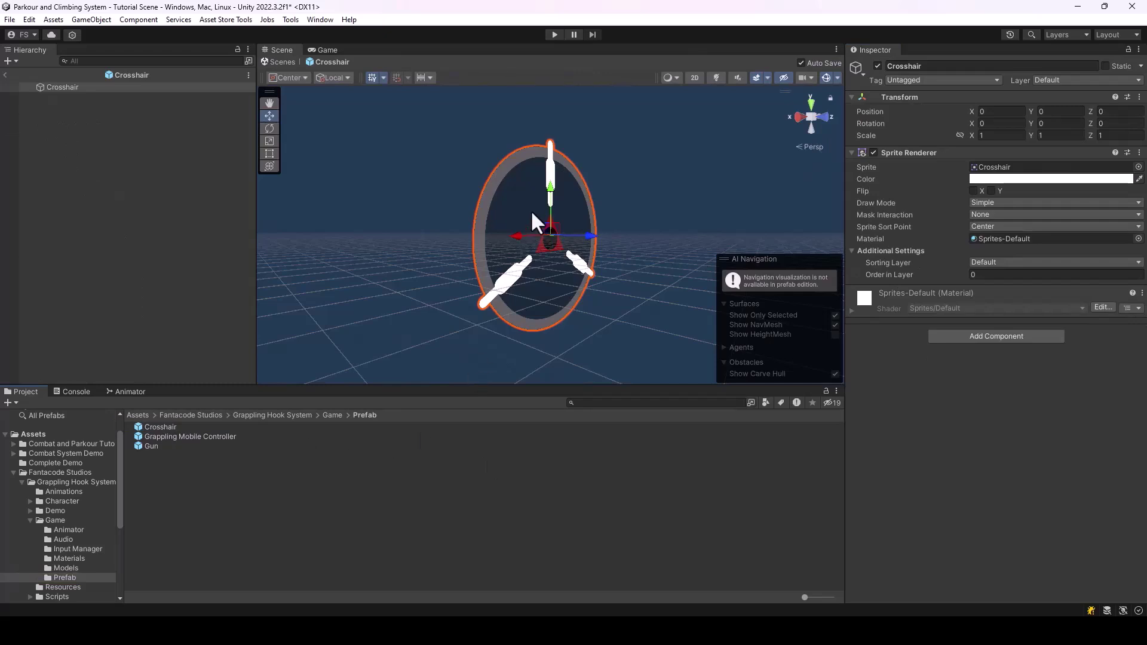
click(8, 74)
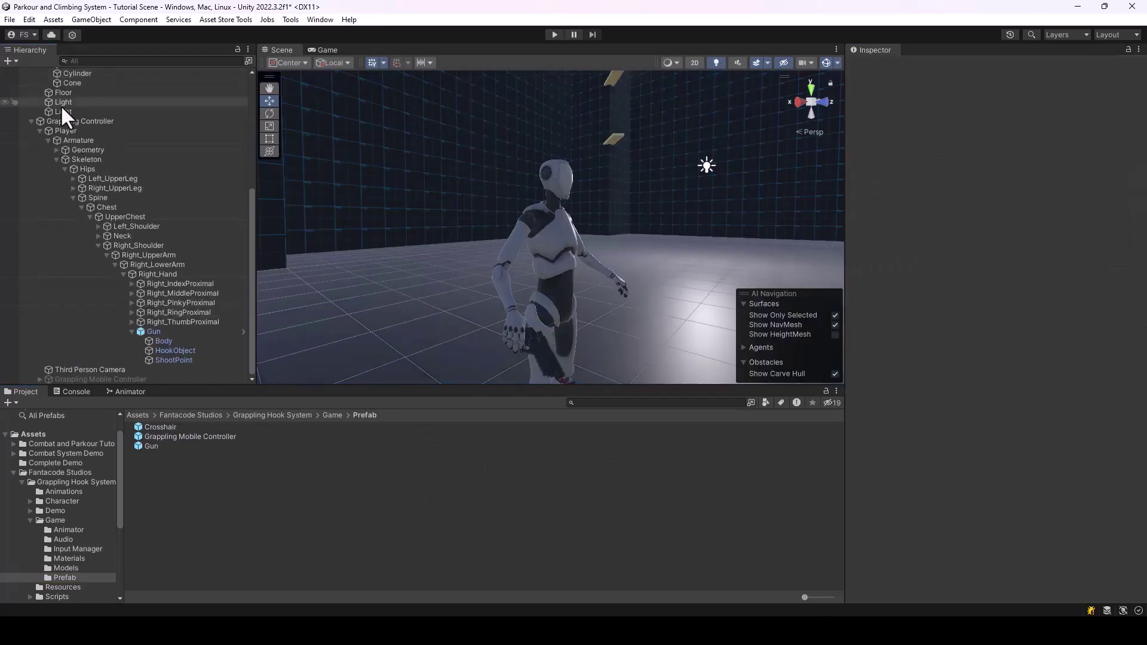
Reselect the Player and examine the rope and movement events of the Grappling Hook Controller
click(66, 130)
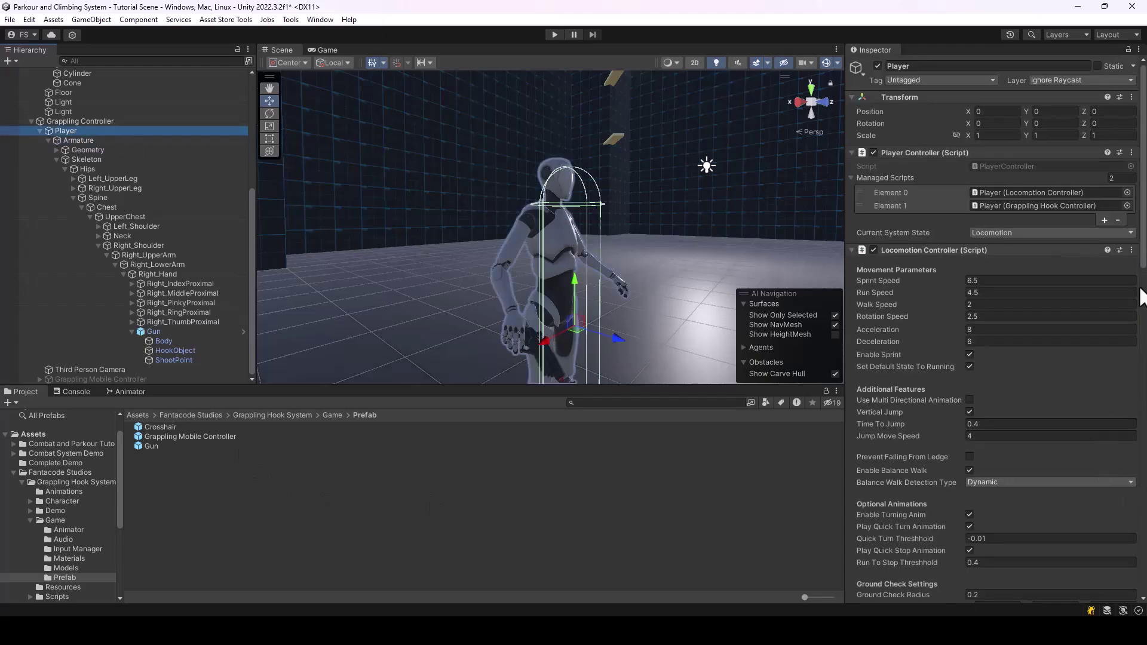
scroll(1140, 298, down, 10)
click(905, 365)
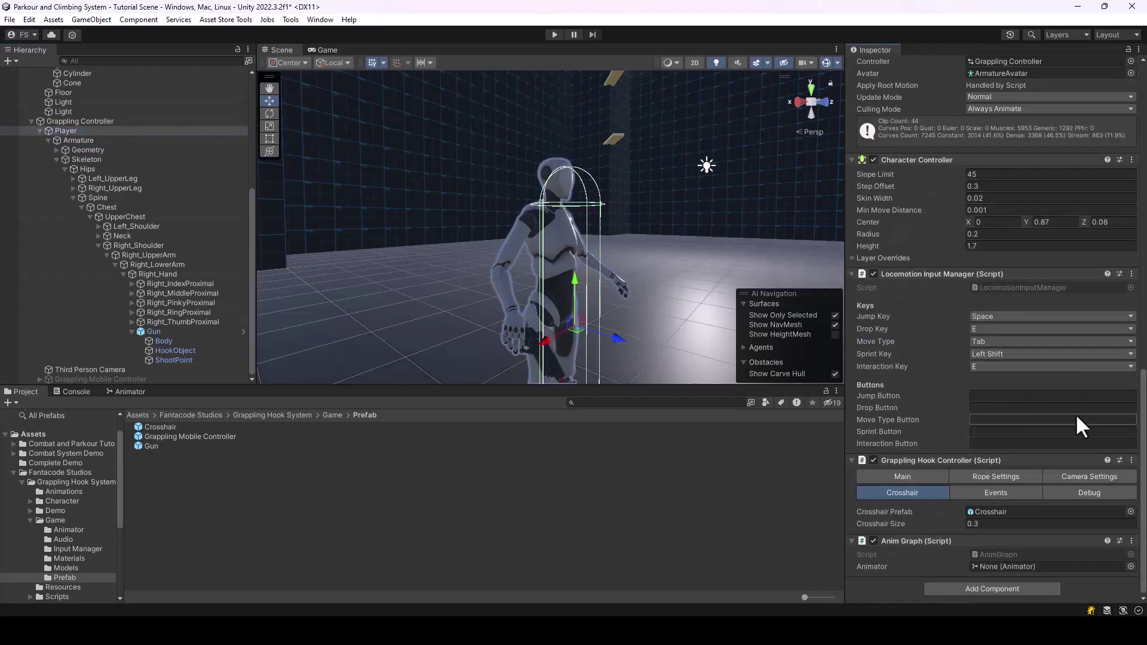
click(994, 492)
scroll(1113, 478, down, 5)
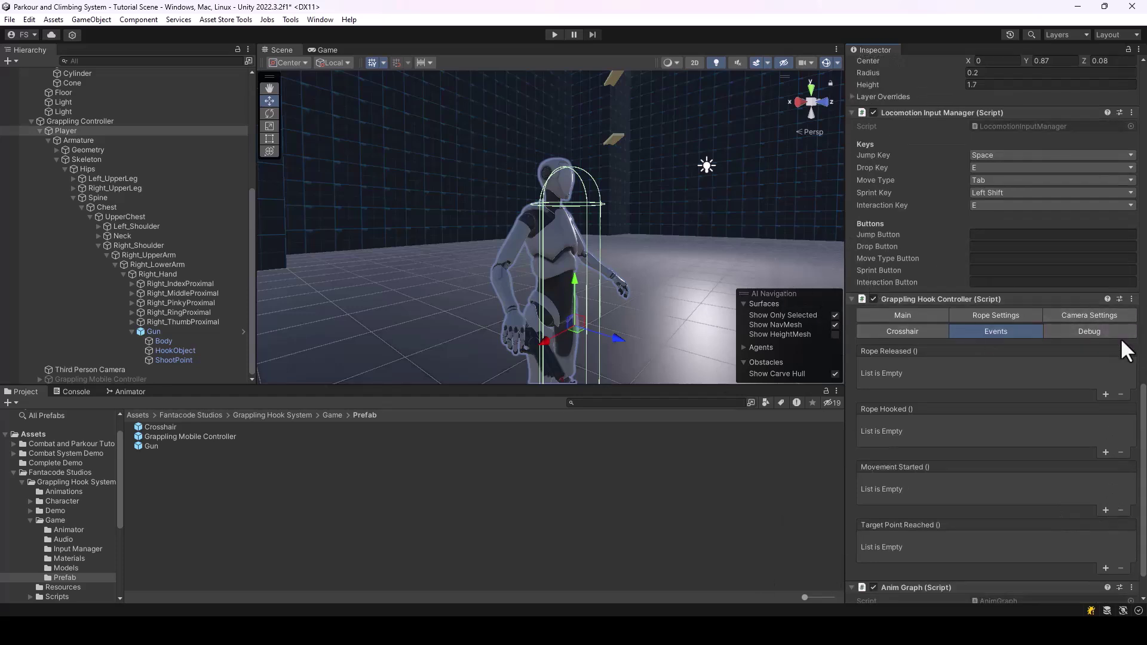
Add a trial callback entry to the Rope Released event to view its call-state options, and remove it again
click(1105, 394)
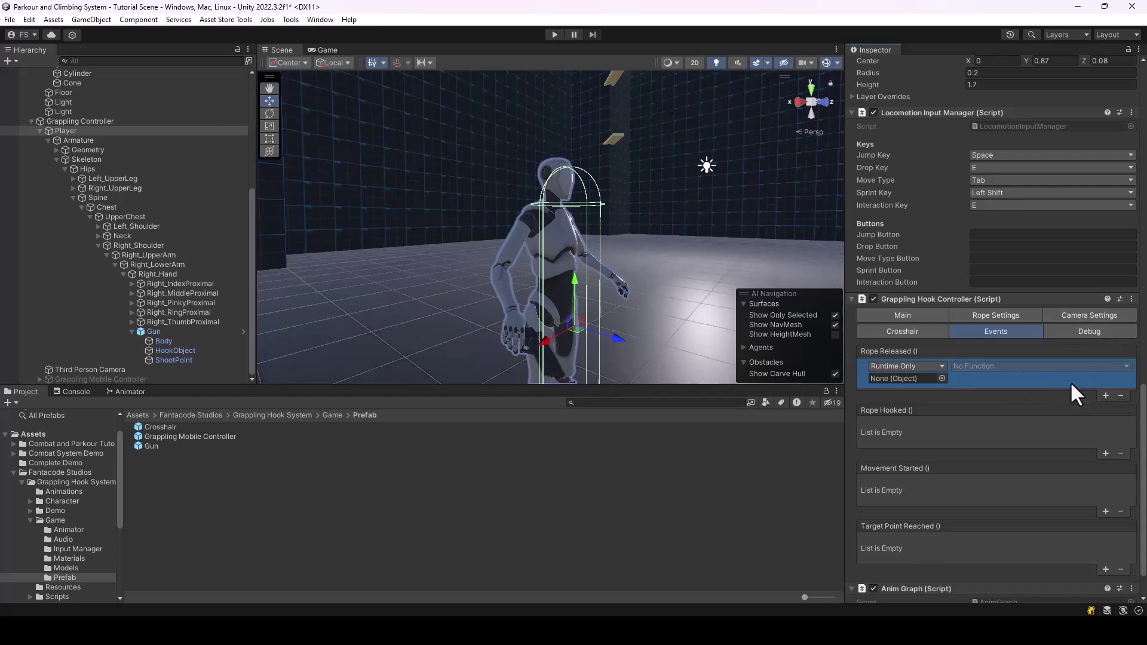
click(917, 366)
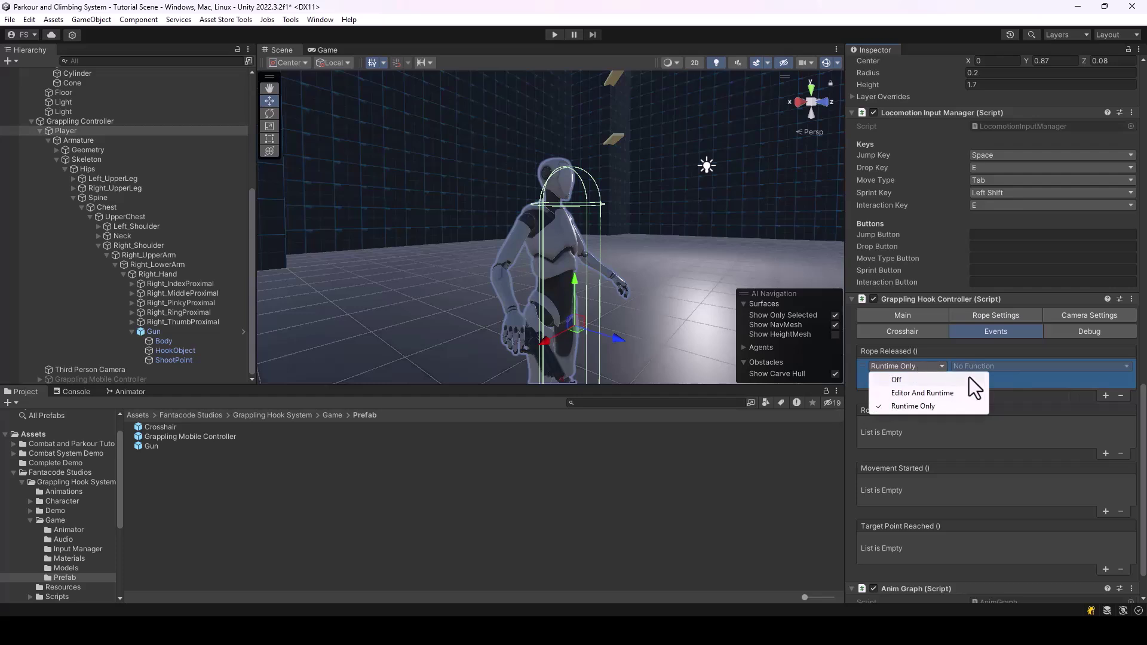
click(1045, 406)
click(1120, 396)
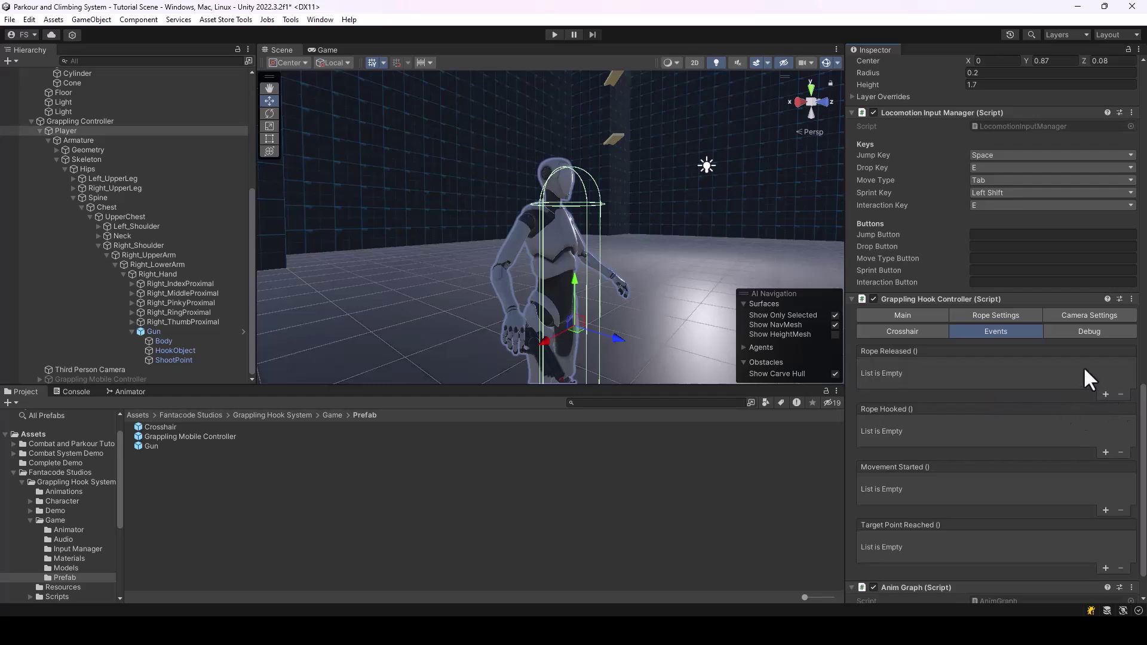
Check the Grappling Hook Controller's debug and camera settings, and review its main hook settings
click(1100, 332)
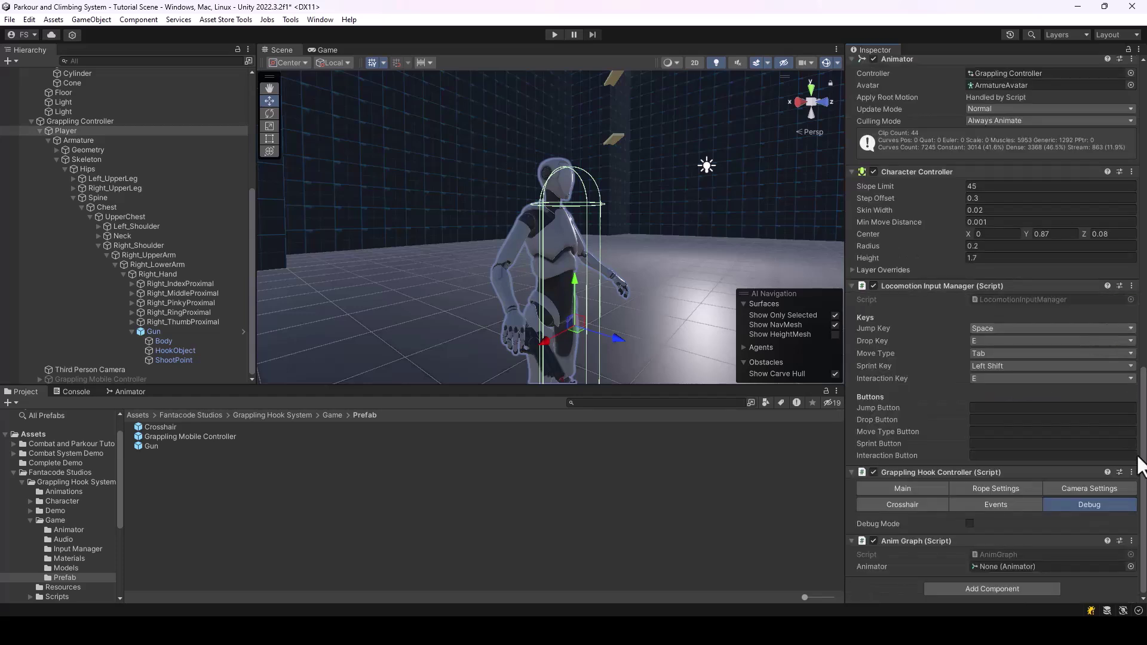
click(1100, 488)
click(895, 491)
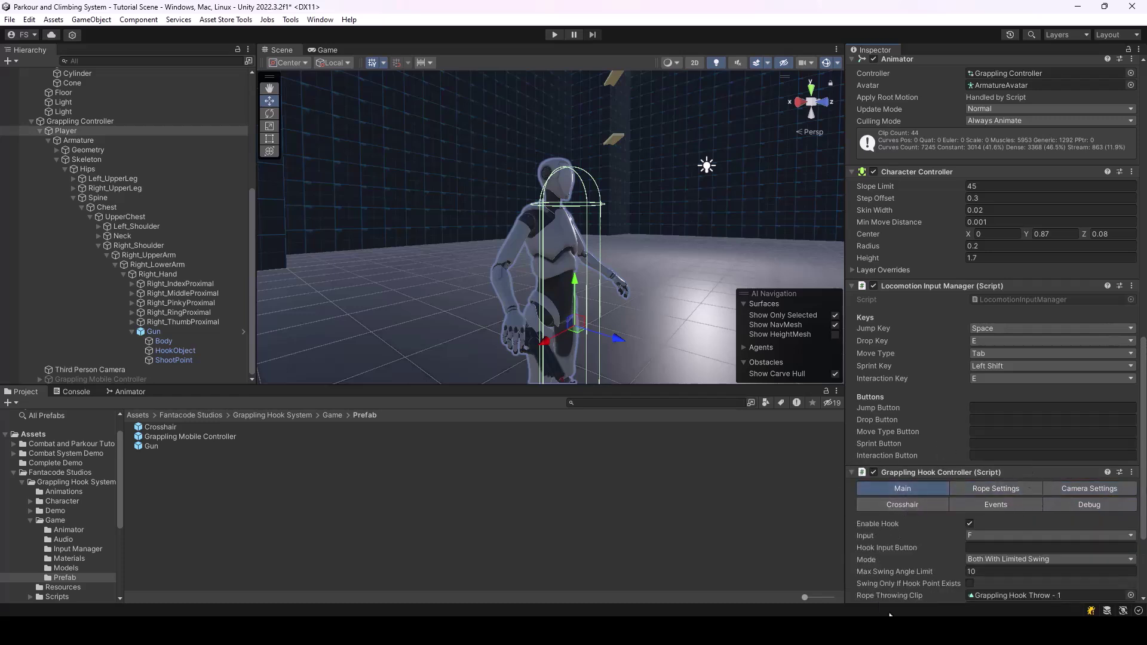
scroll(1084, 418, down, 3)
Run the scene and test throwing the grappling hook at the ledges, jumping, and swinging on the rope
key(ctrl+p)
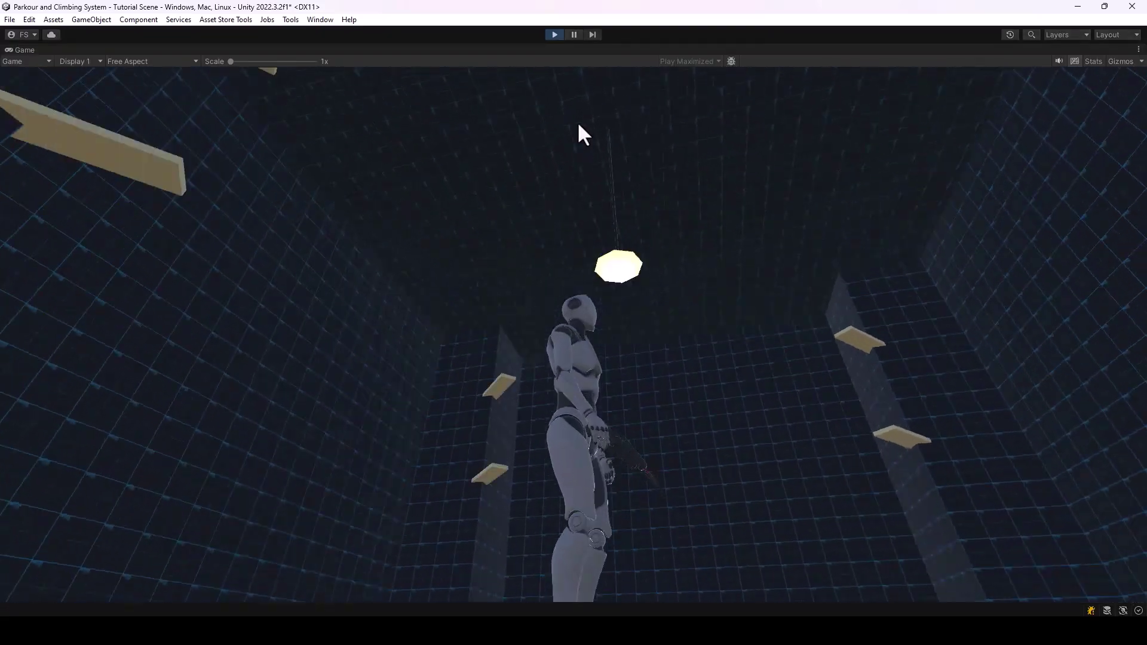
key(g)
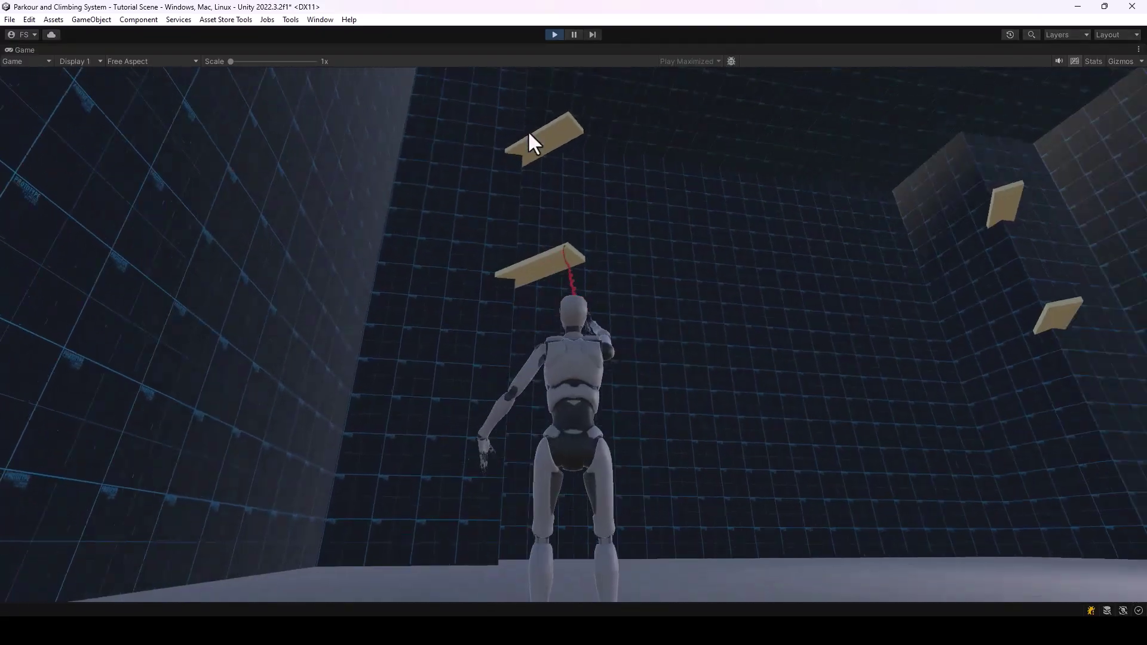
key(g)
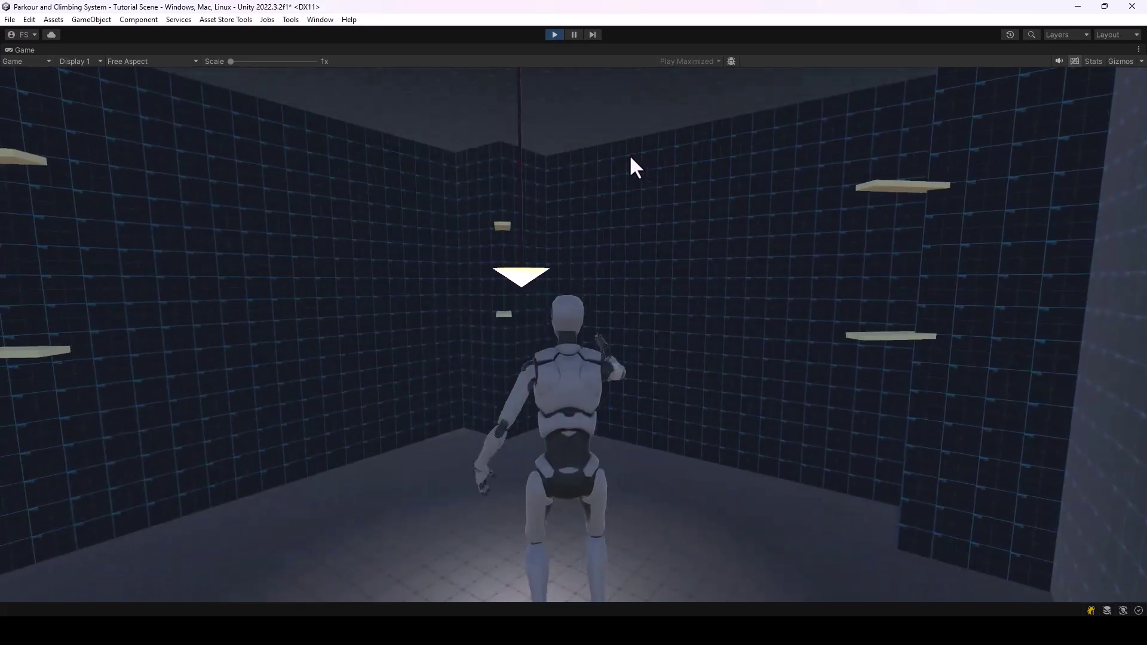
key(space)
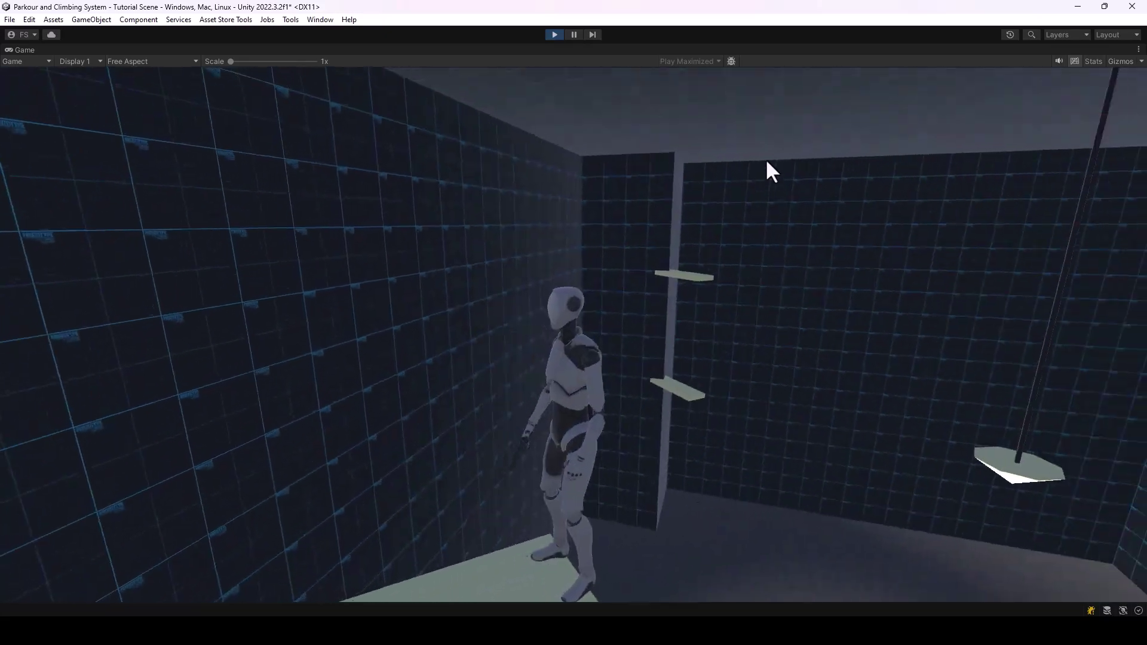
key(space)
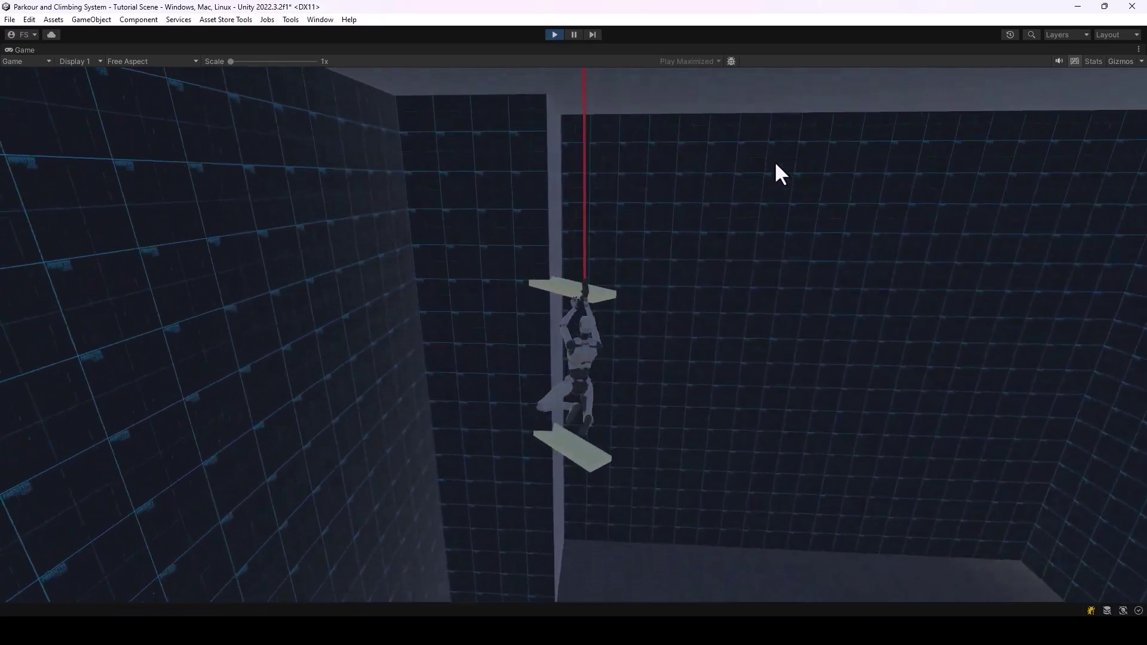